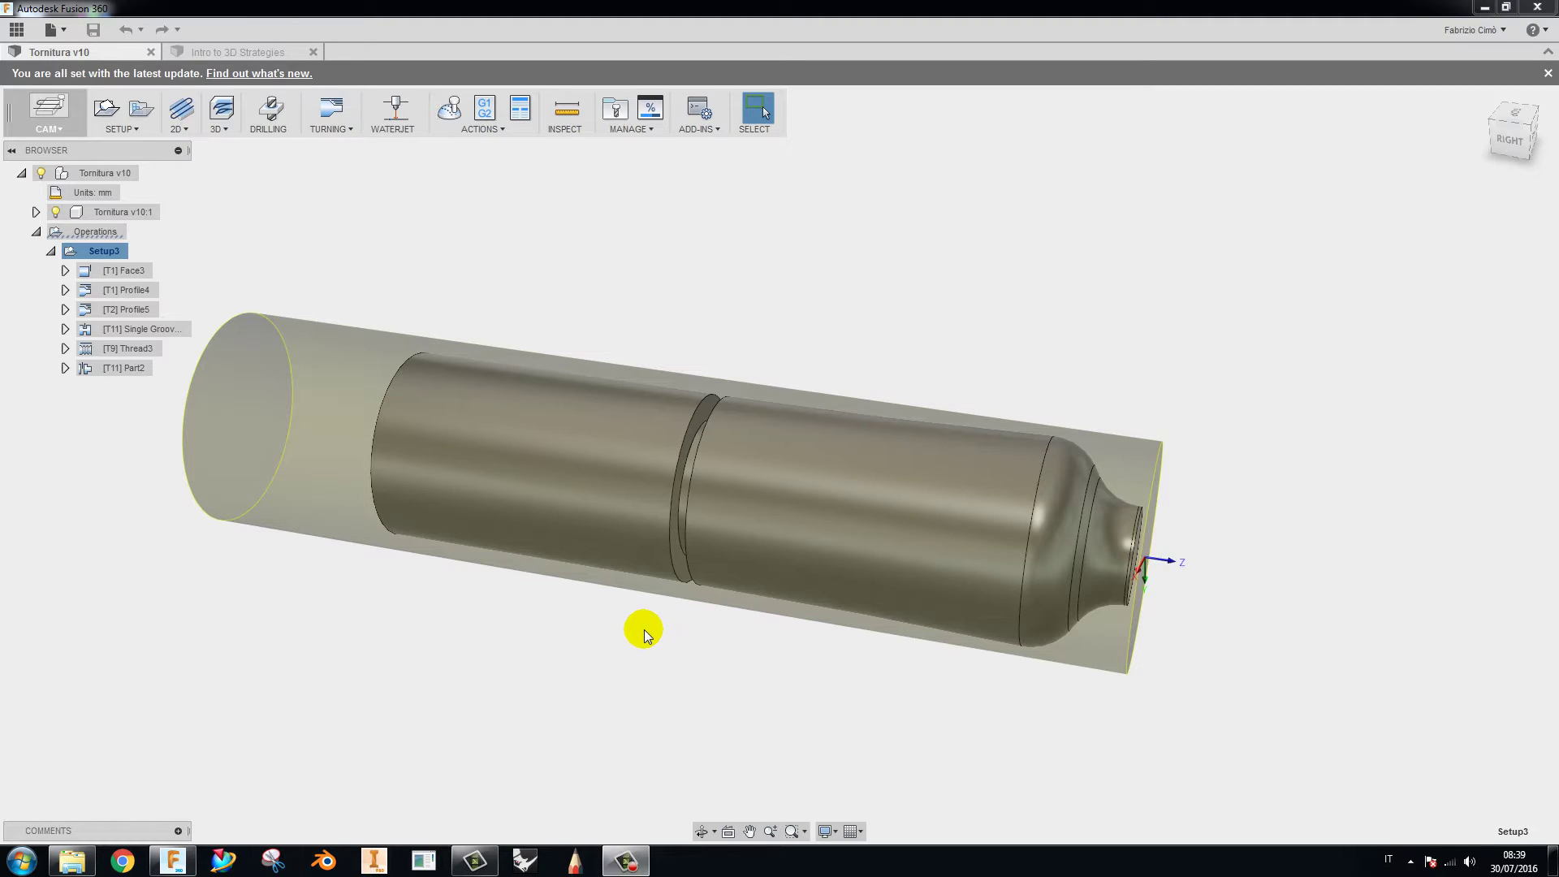
- Preview the Face3 and Profile4 toolpaths and Setup3 stock, then deselect to show only the bare part
middle_click_drag(644, 633, 696, 636)
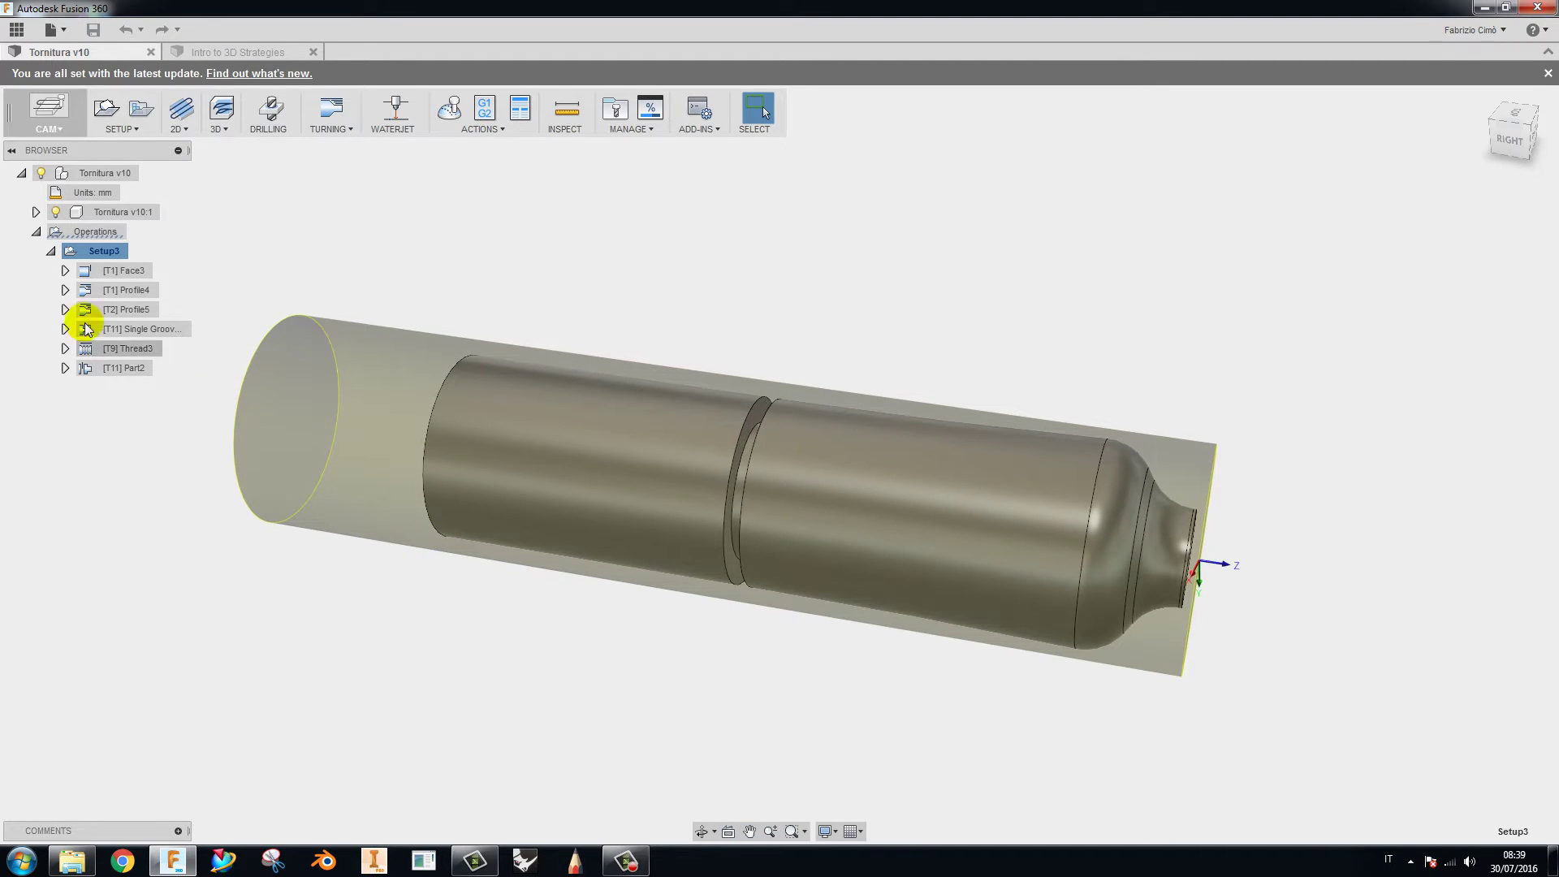
left_click(120, 271)
left_click(123, 291)
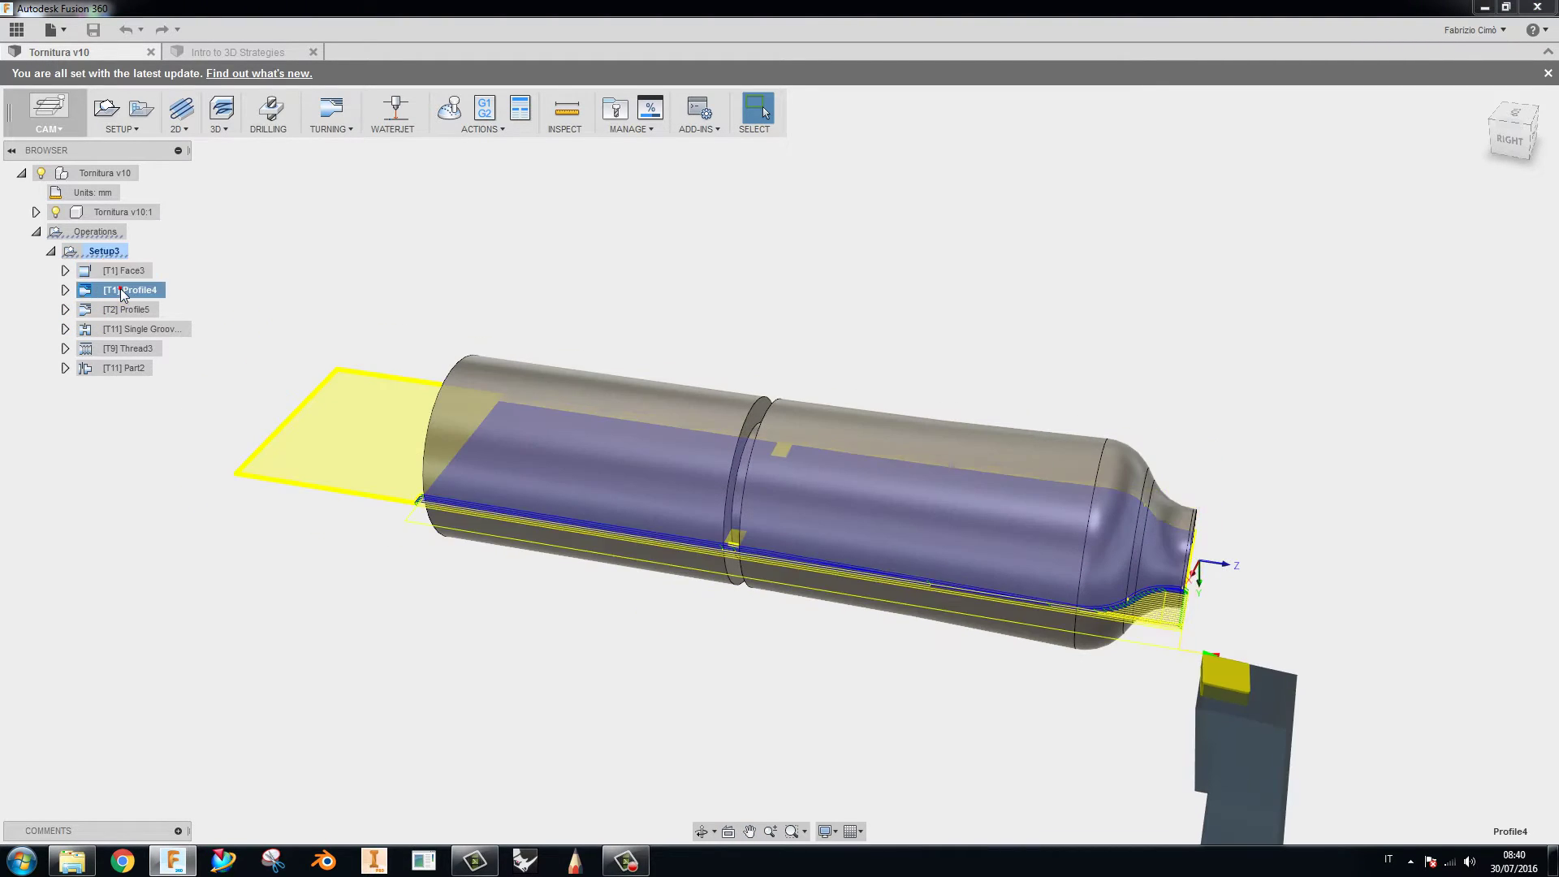
left_click(262, 255)
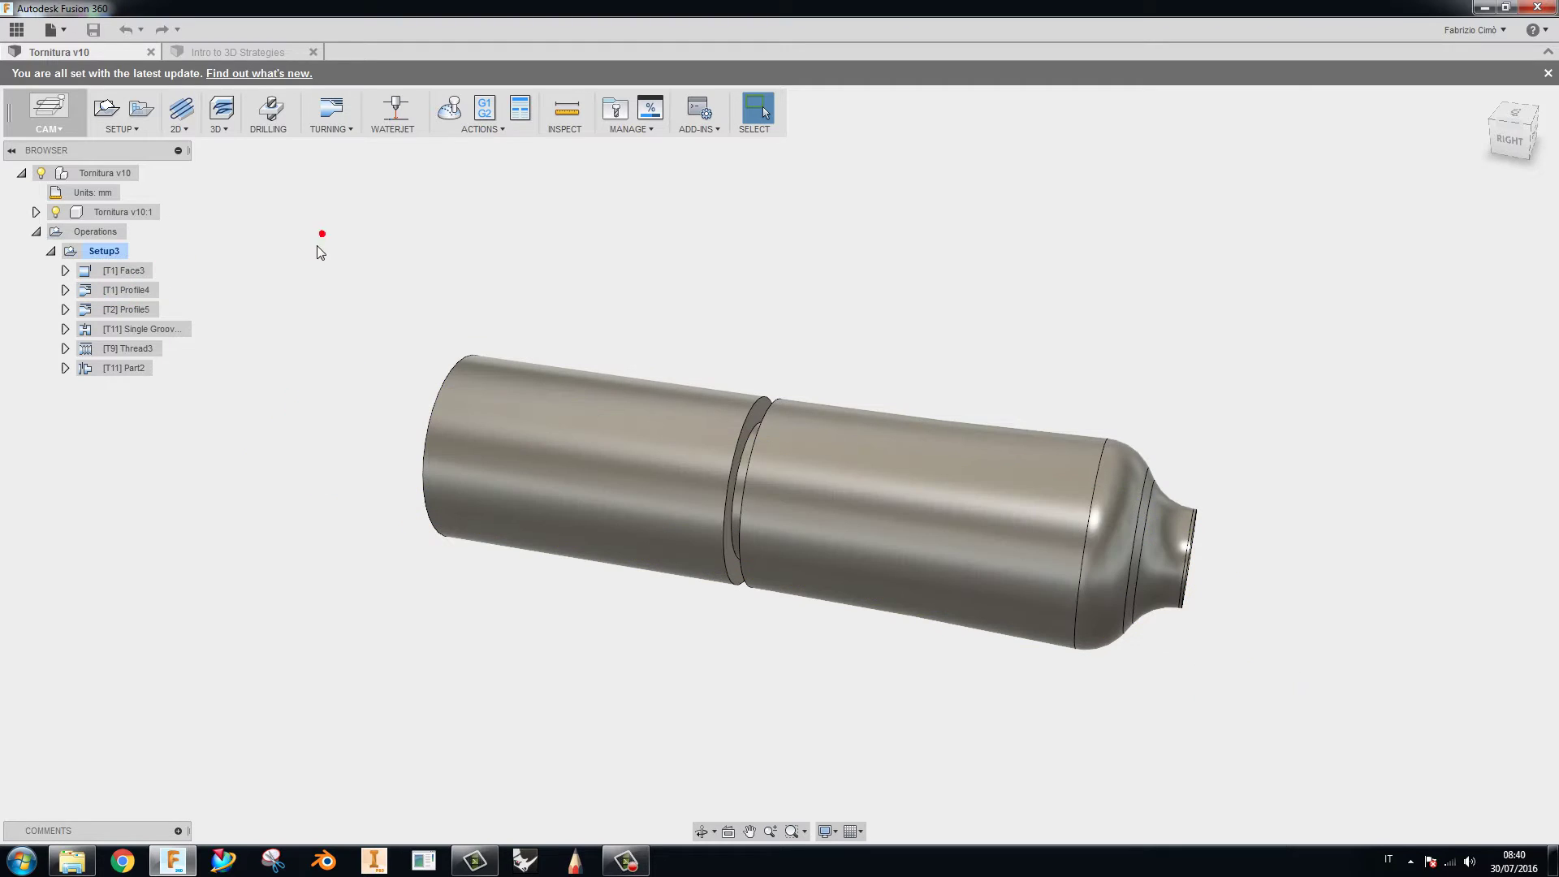
left_click(107, 250)
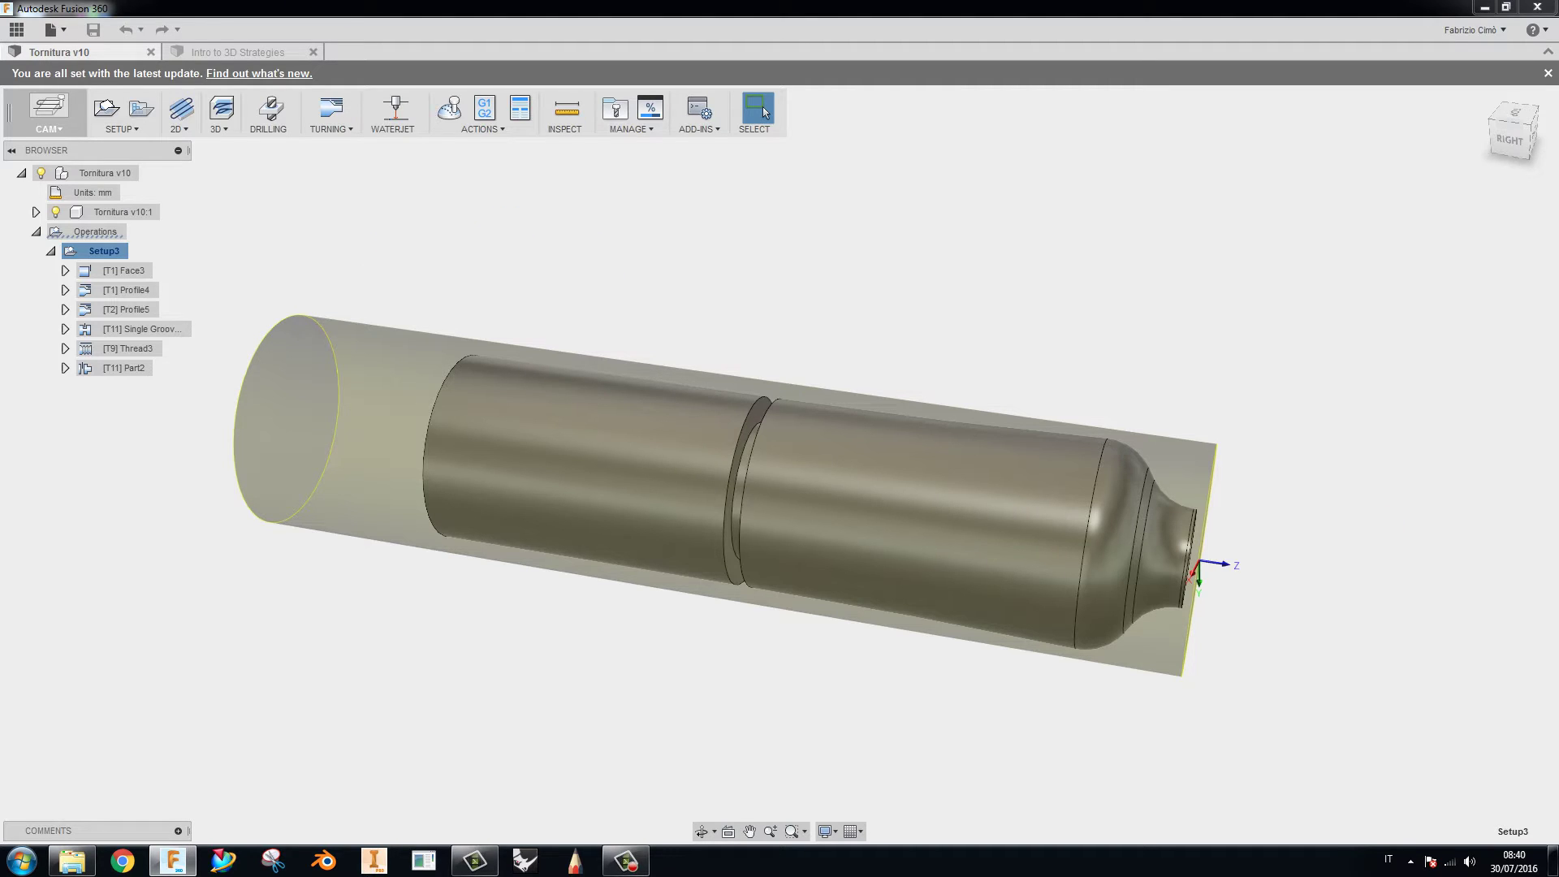
left_click(496, 279)
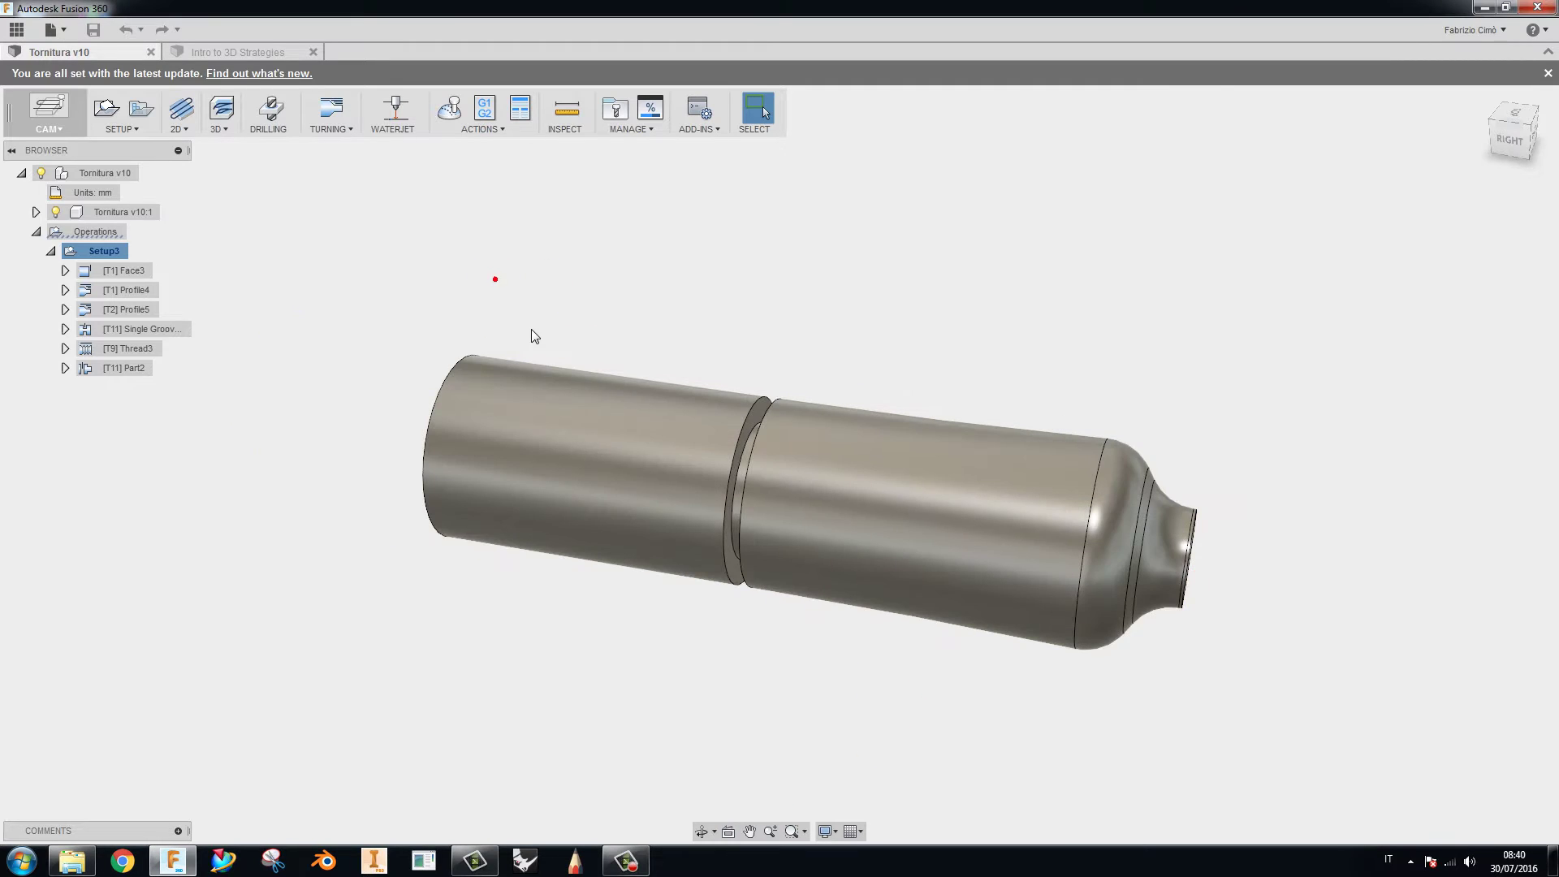
middle_click_drag(534, 335, 557, 351)
- Bring up the Post Process dialog for Setup3 from the CAM actions and move it left
left_click(333, 130)
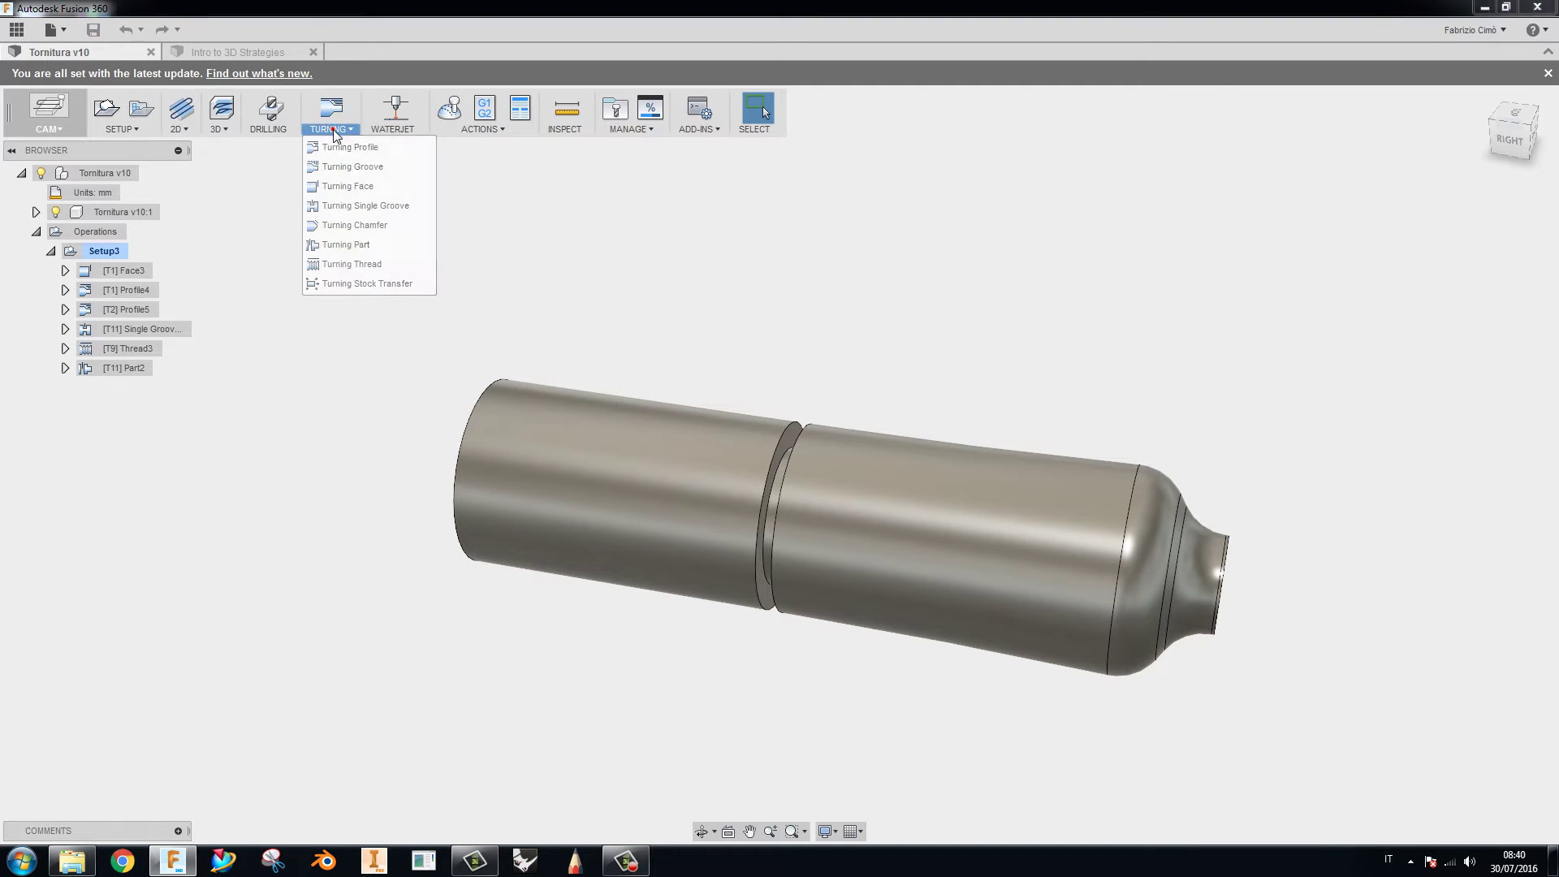
left_click(562, 210)
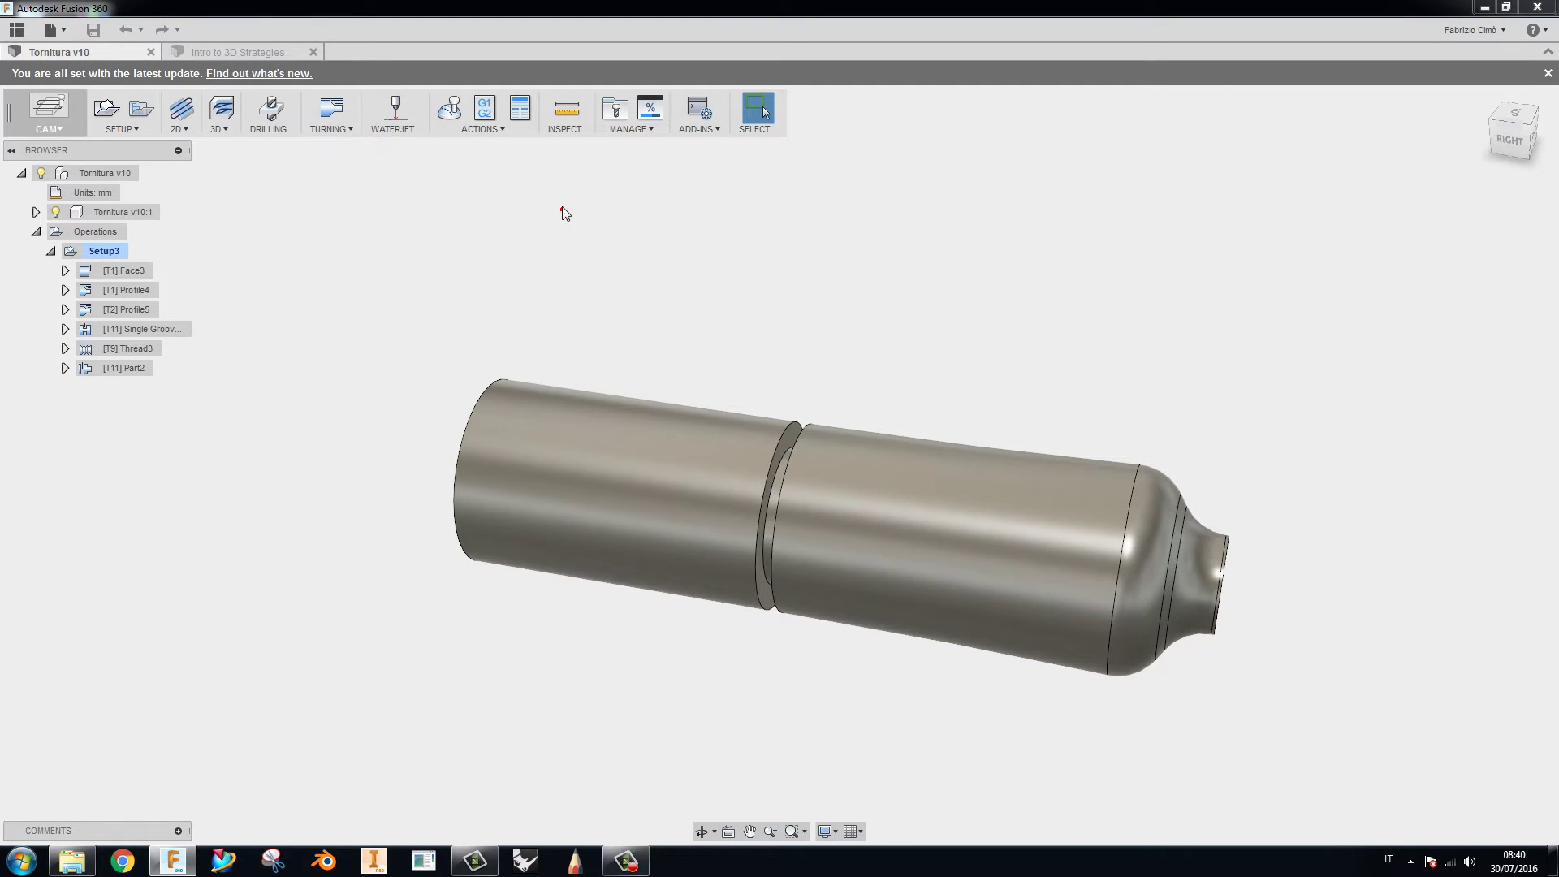
left_click(470, 128)
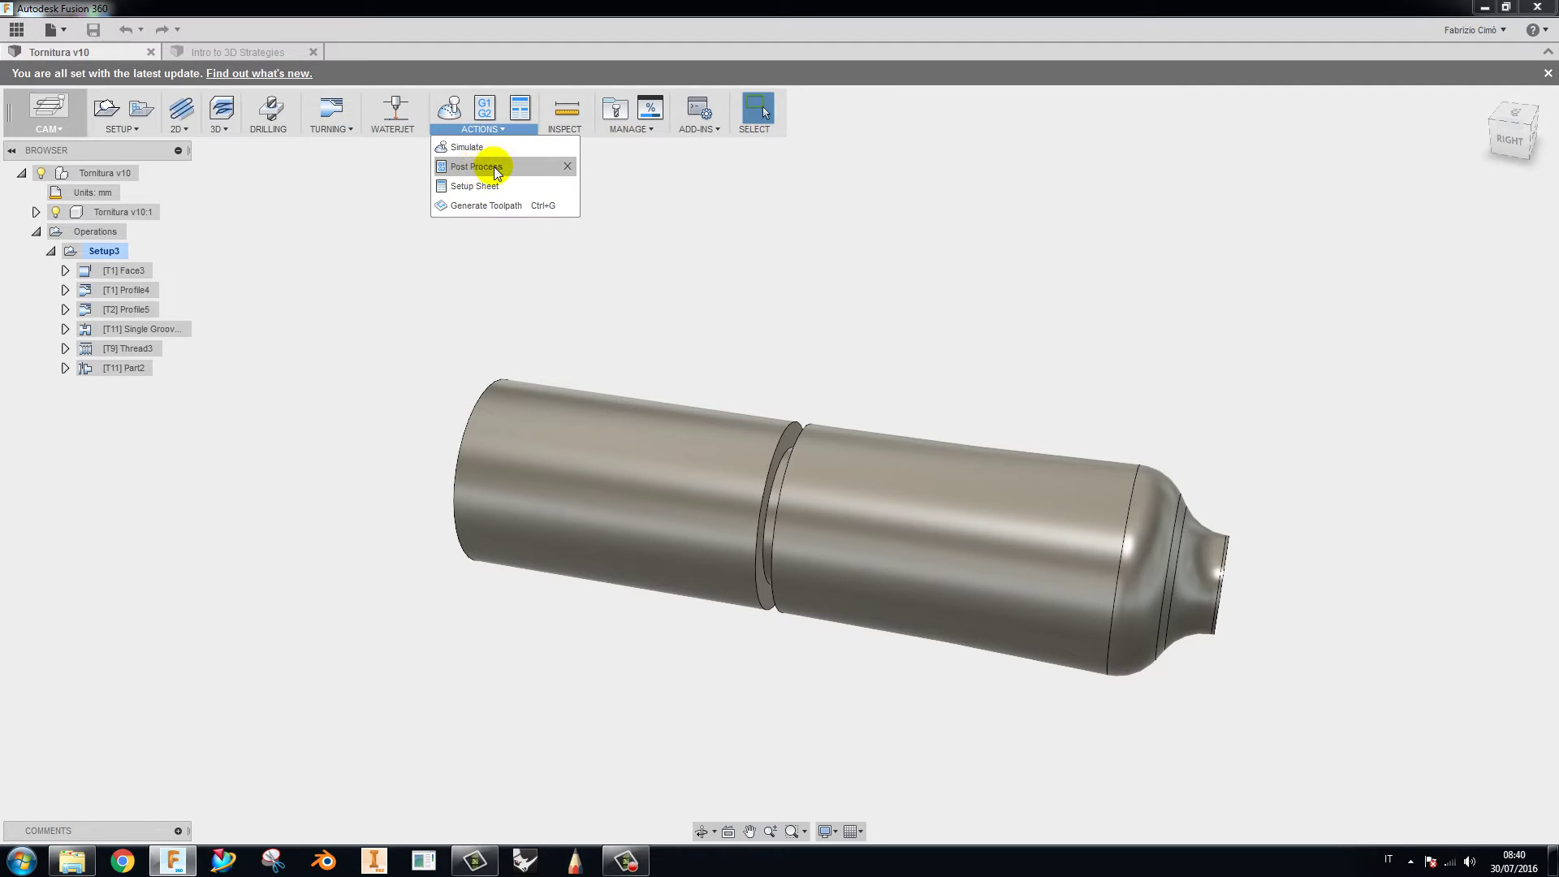
left_click(495, 175)
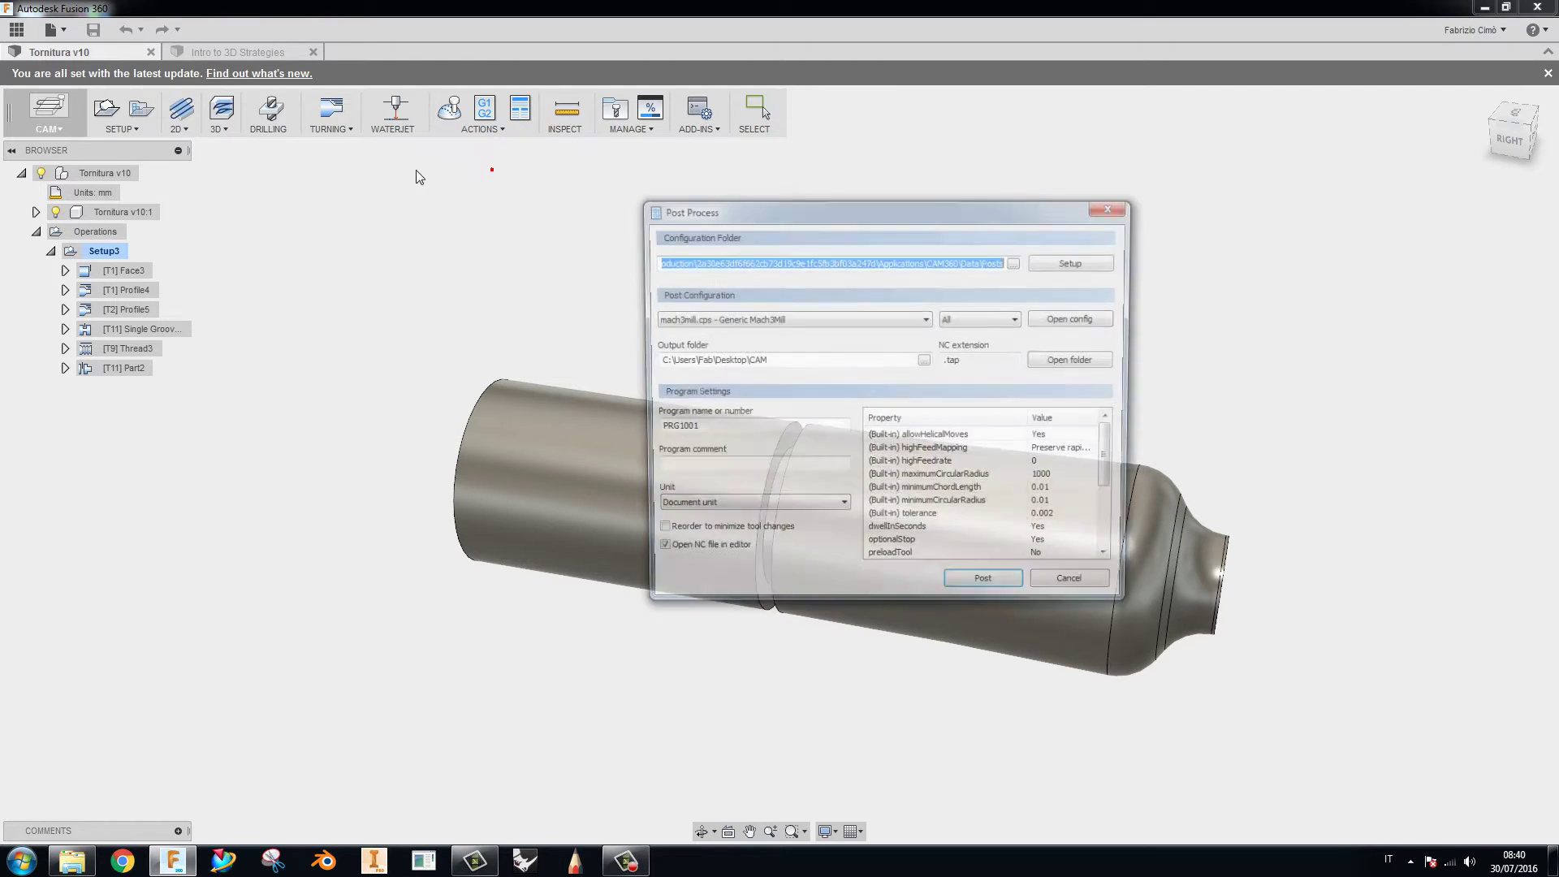
left_click_drag(757, 205, 661, 197)
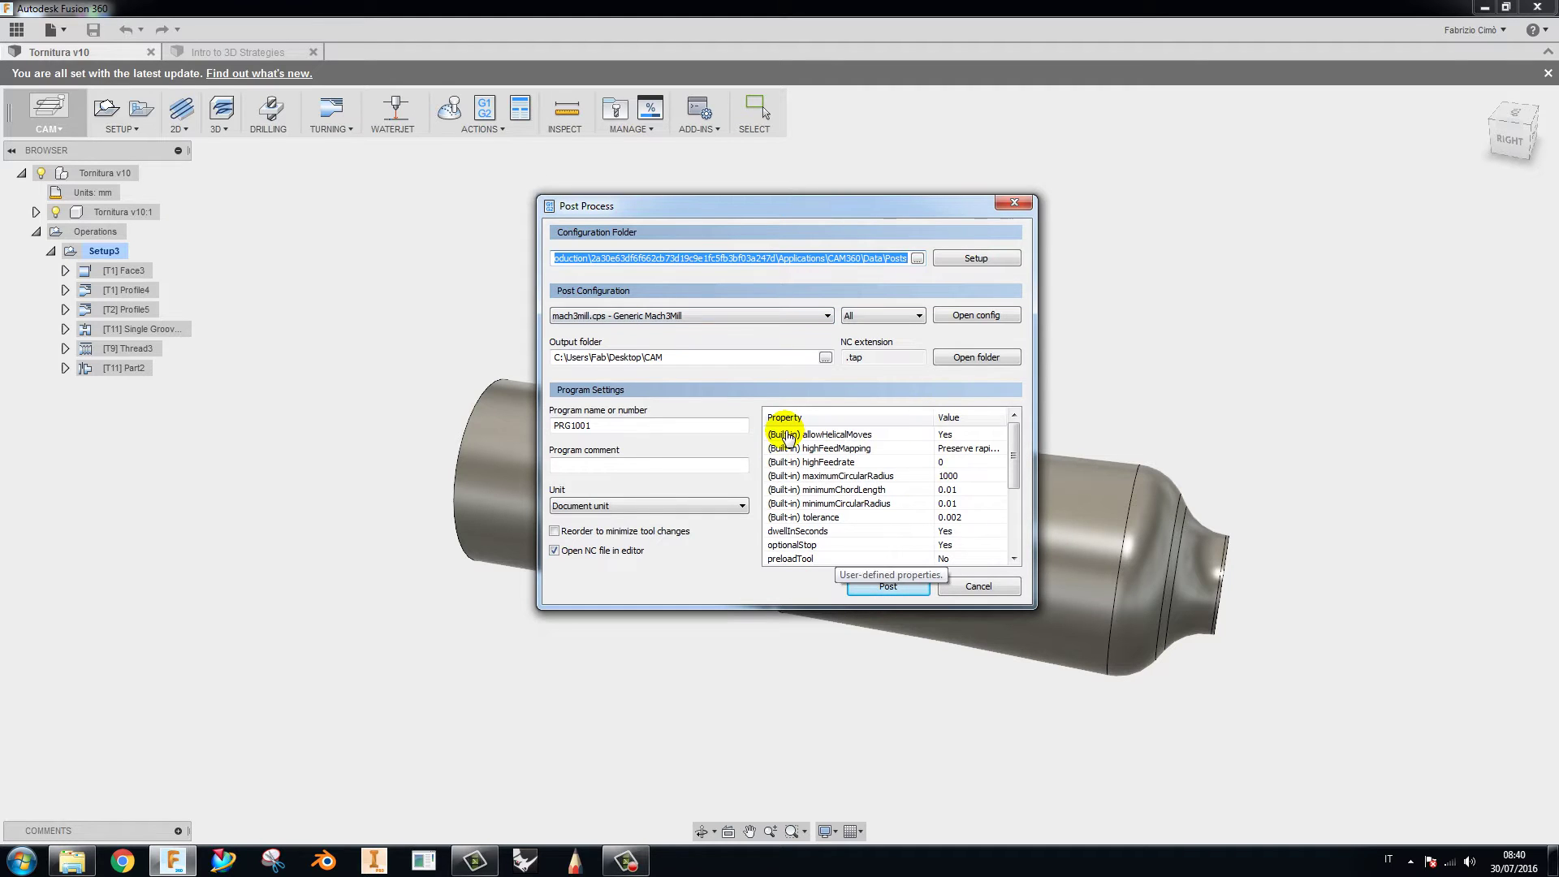
- Browse the post configurations and keep mach3mill.cps - Generic Mach3Mill selected
left_click(743, 312)
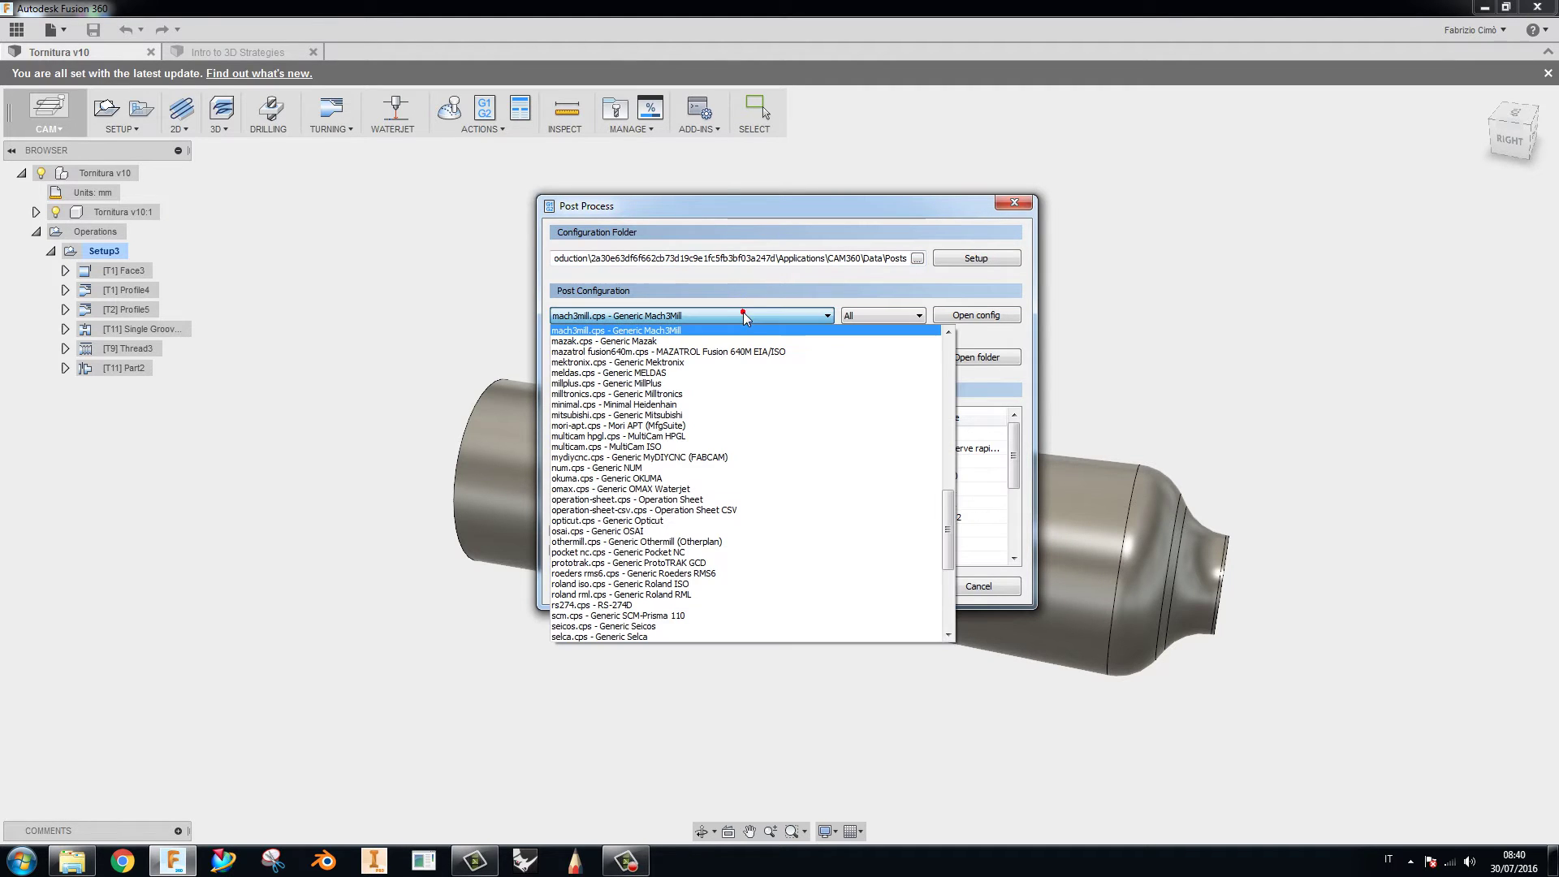
scroll(767, 388, "up", 7)
scroll(766, 388, "up", 7)
scroll(772, 383, "up", 6)
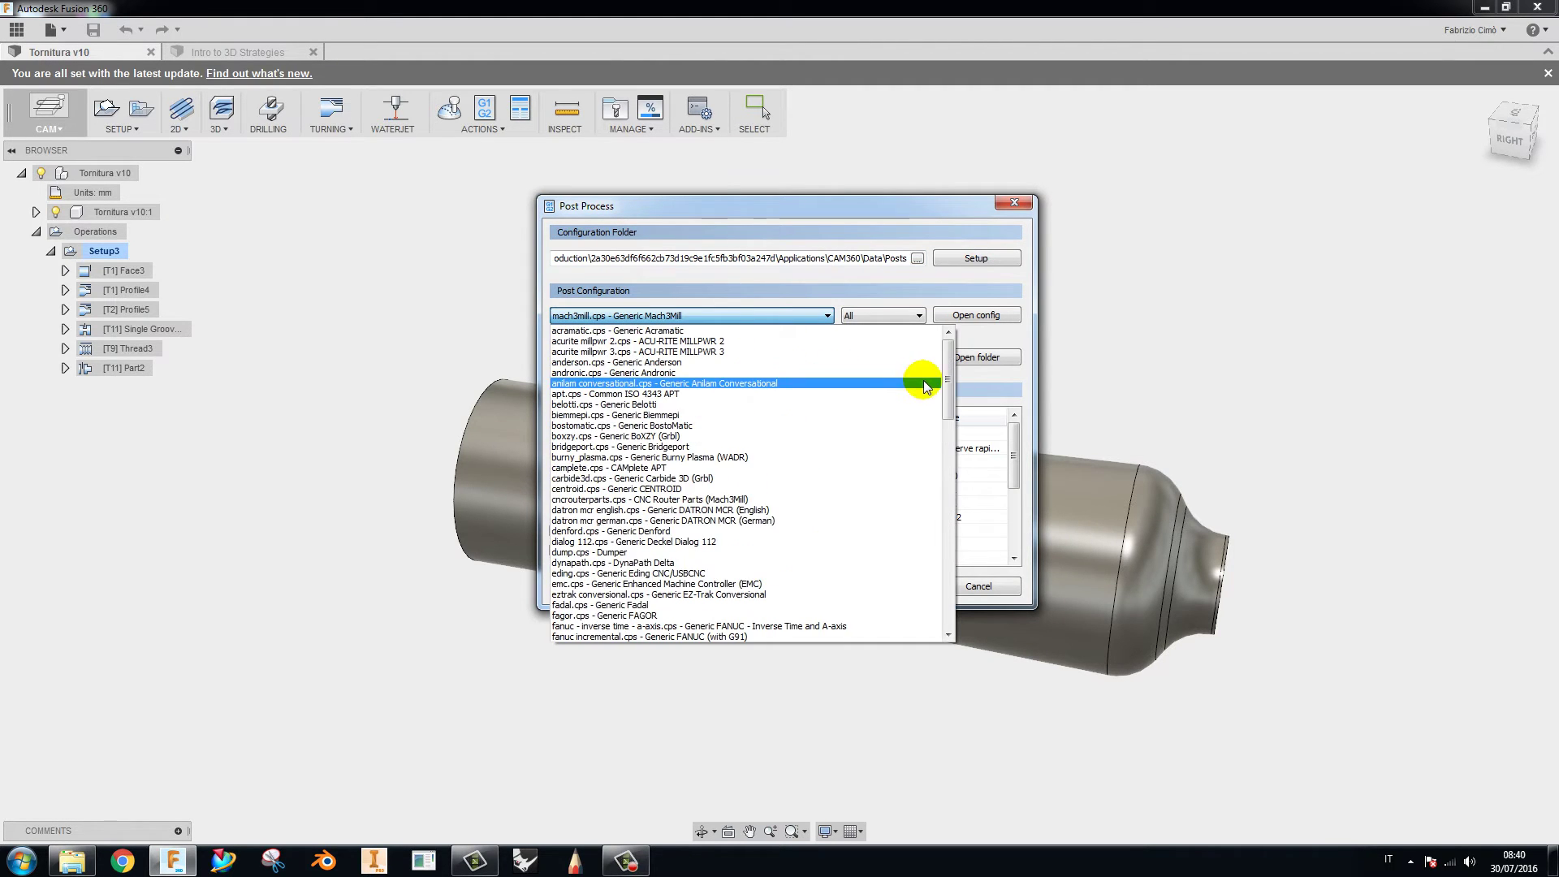
scroll(948, 357, "down", 3)
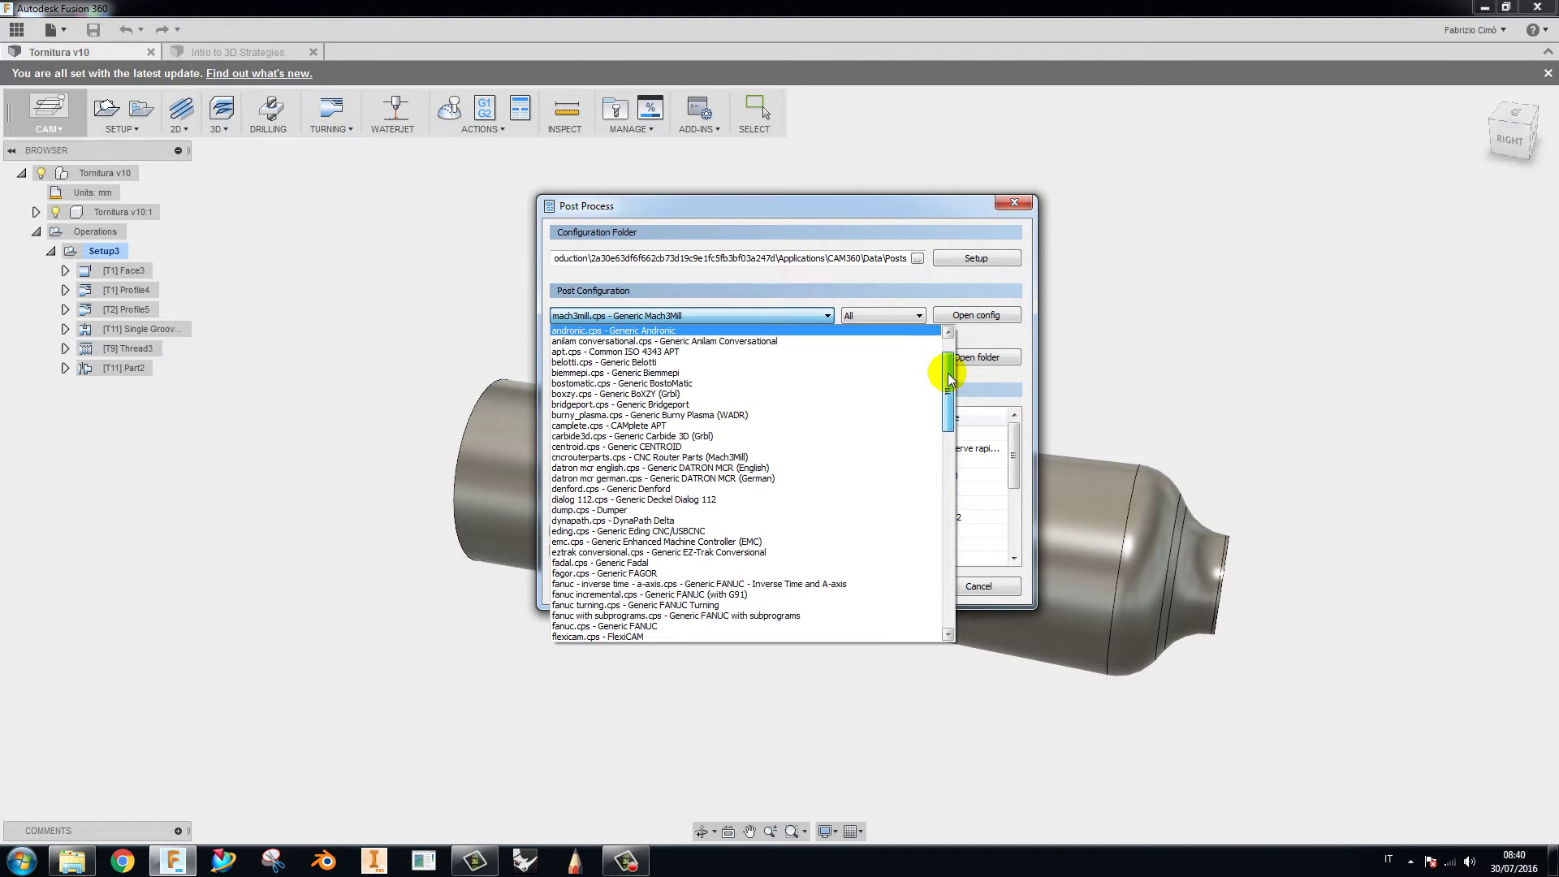
scroll(946, 349, "up", 3)
mouse_move(948, 363)
left_mouse_down()
mouse_move(948, 586)
mouse_move(947, 349)
left_mouse_up()
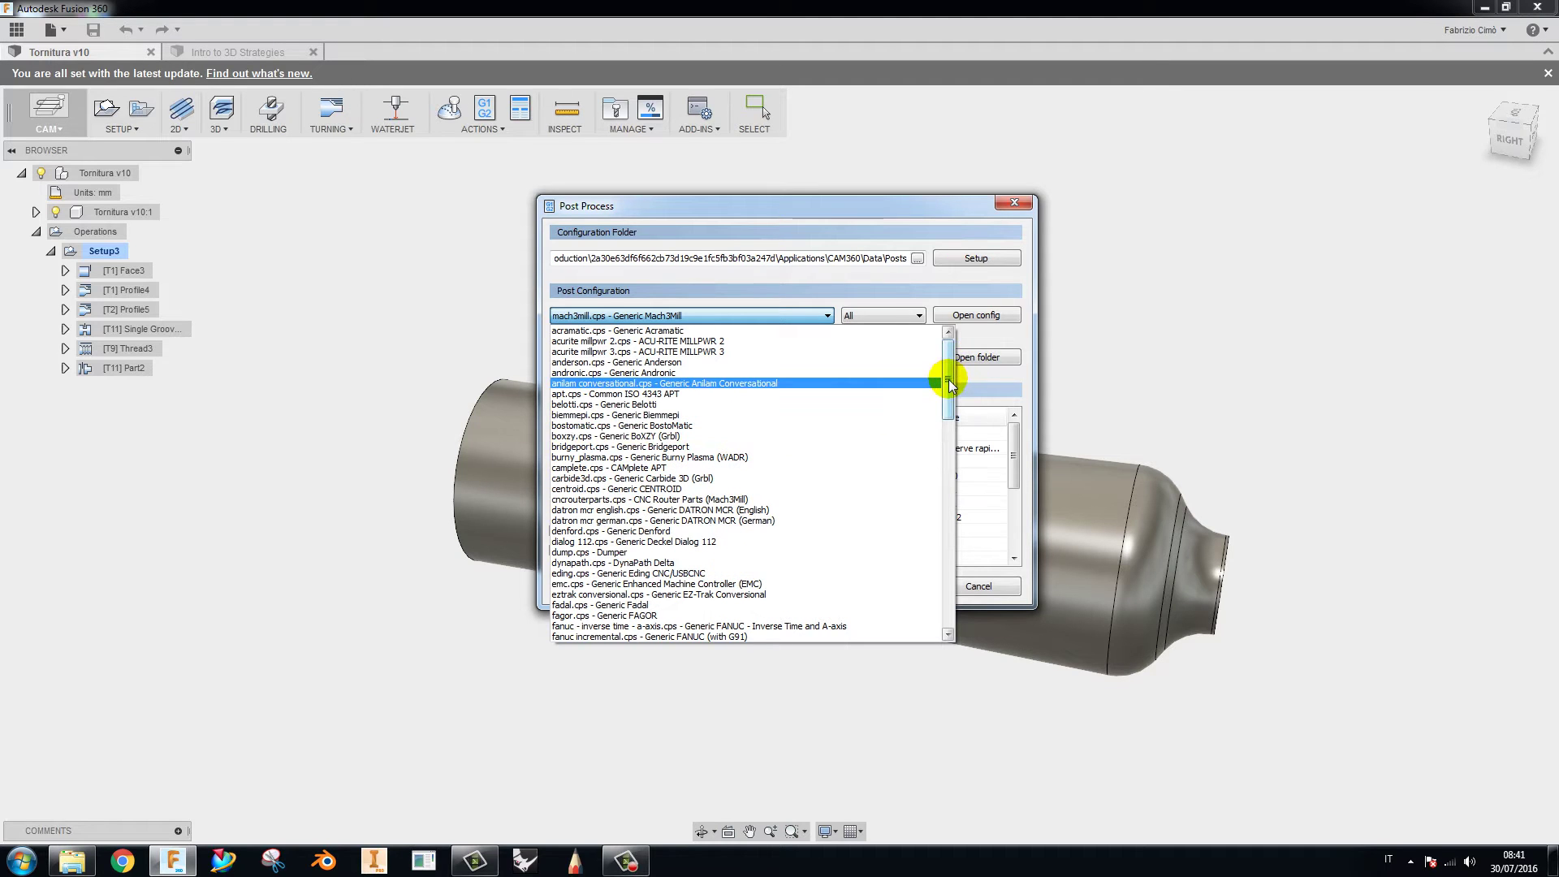
mouse_move(948, 377)
left_mouse_down()
mouse_move(938, 596)
mouse_move(912, 348)
left_mouse_up()
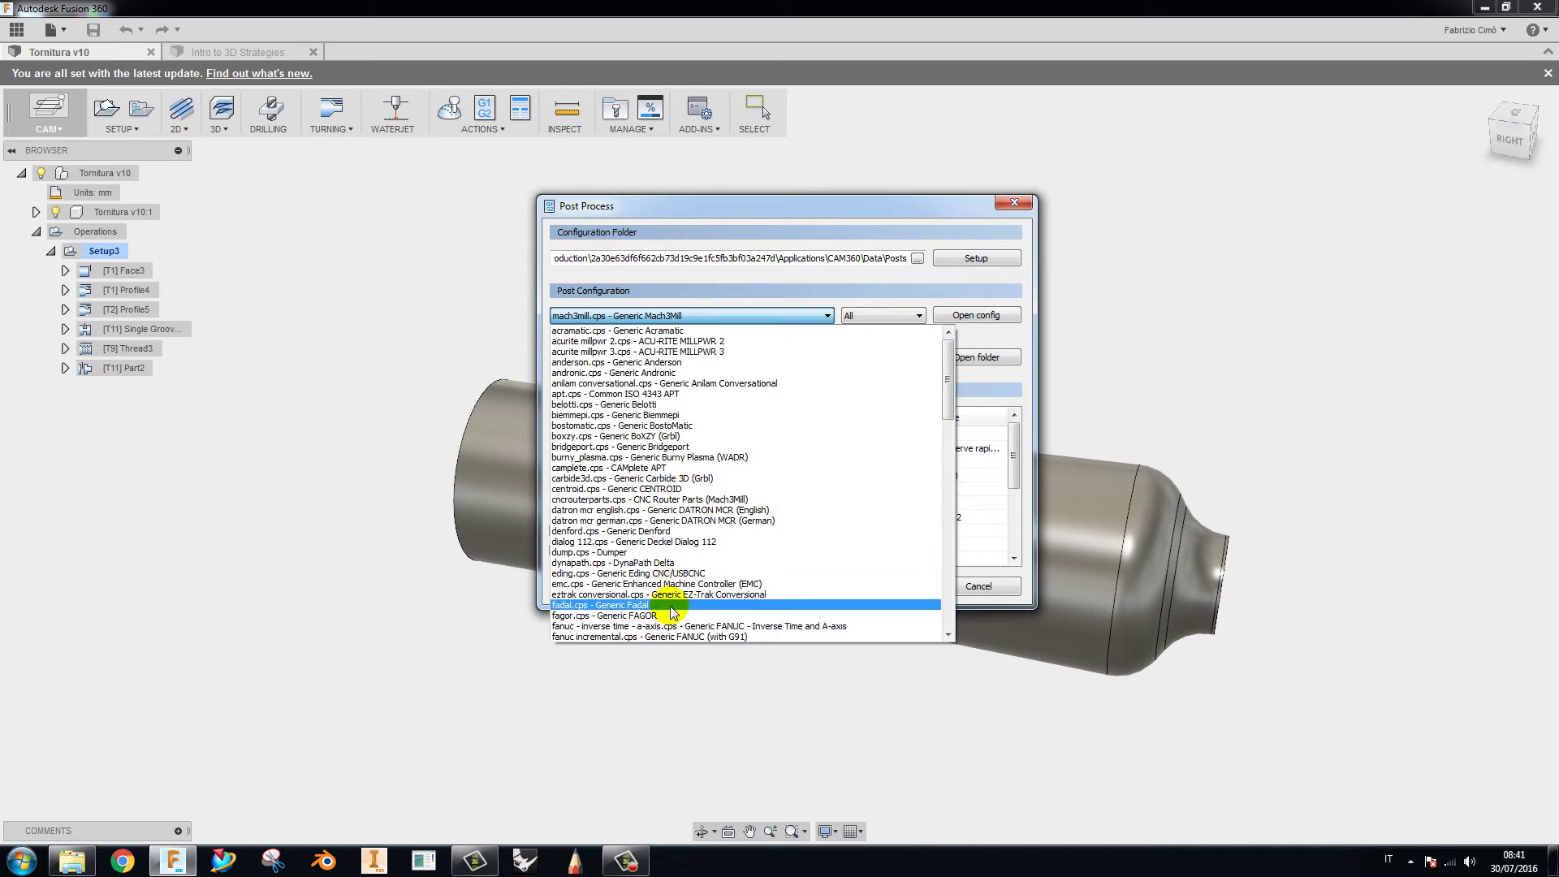
left_click(866, 276)
left_click(747, 315)
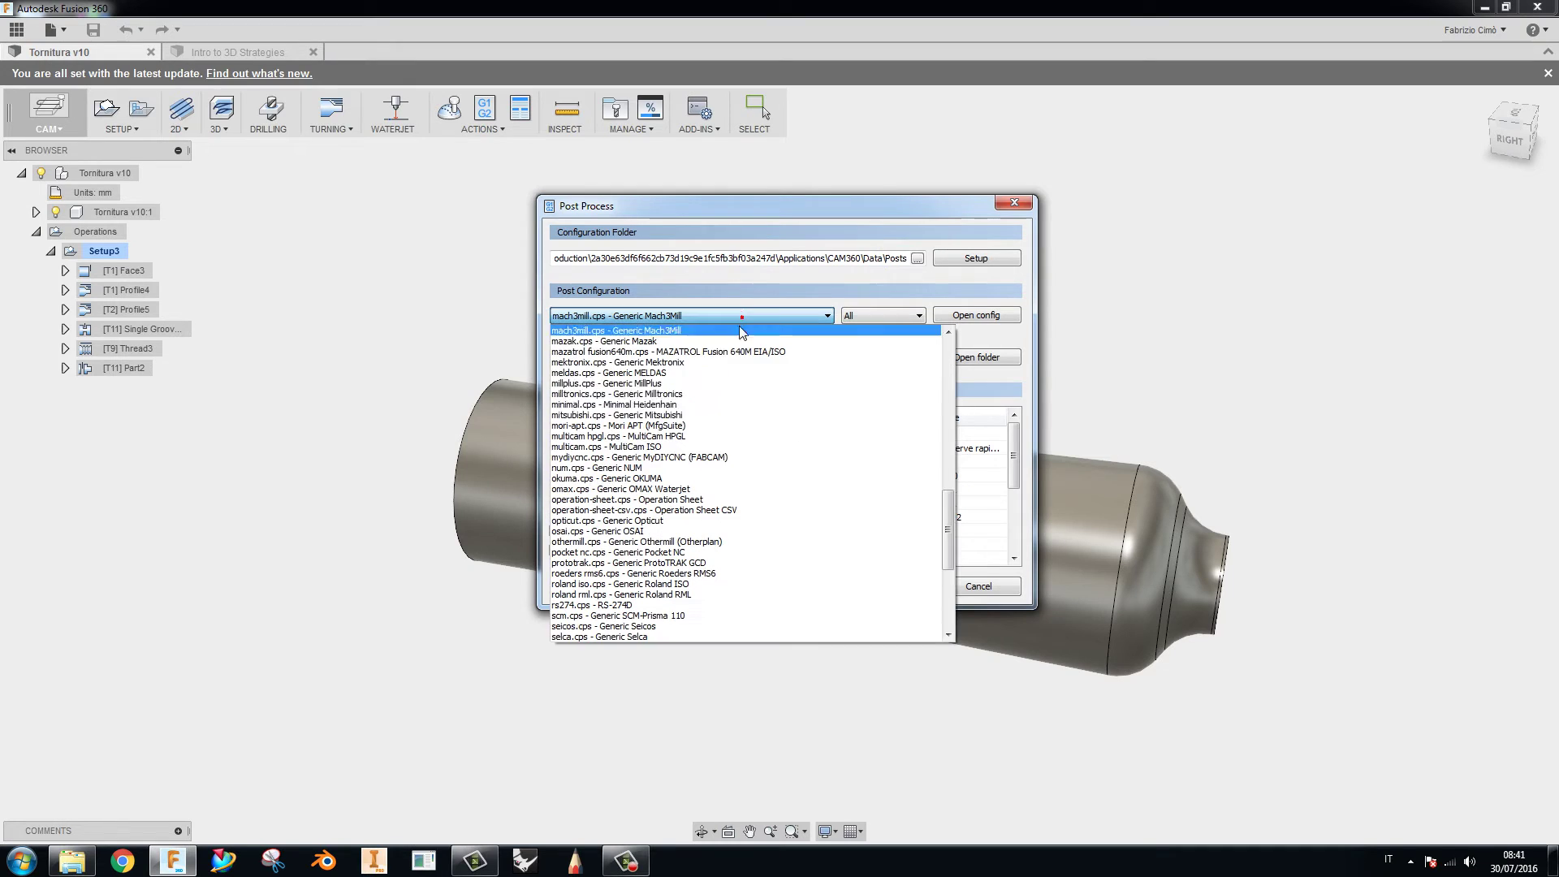
left_click(779, 289)
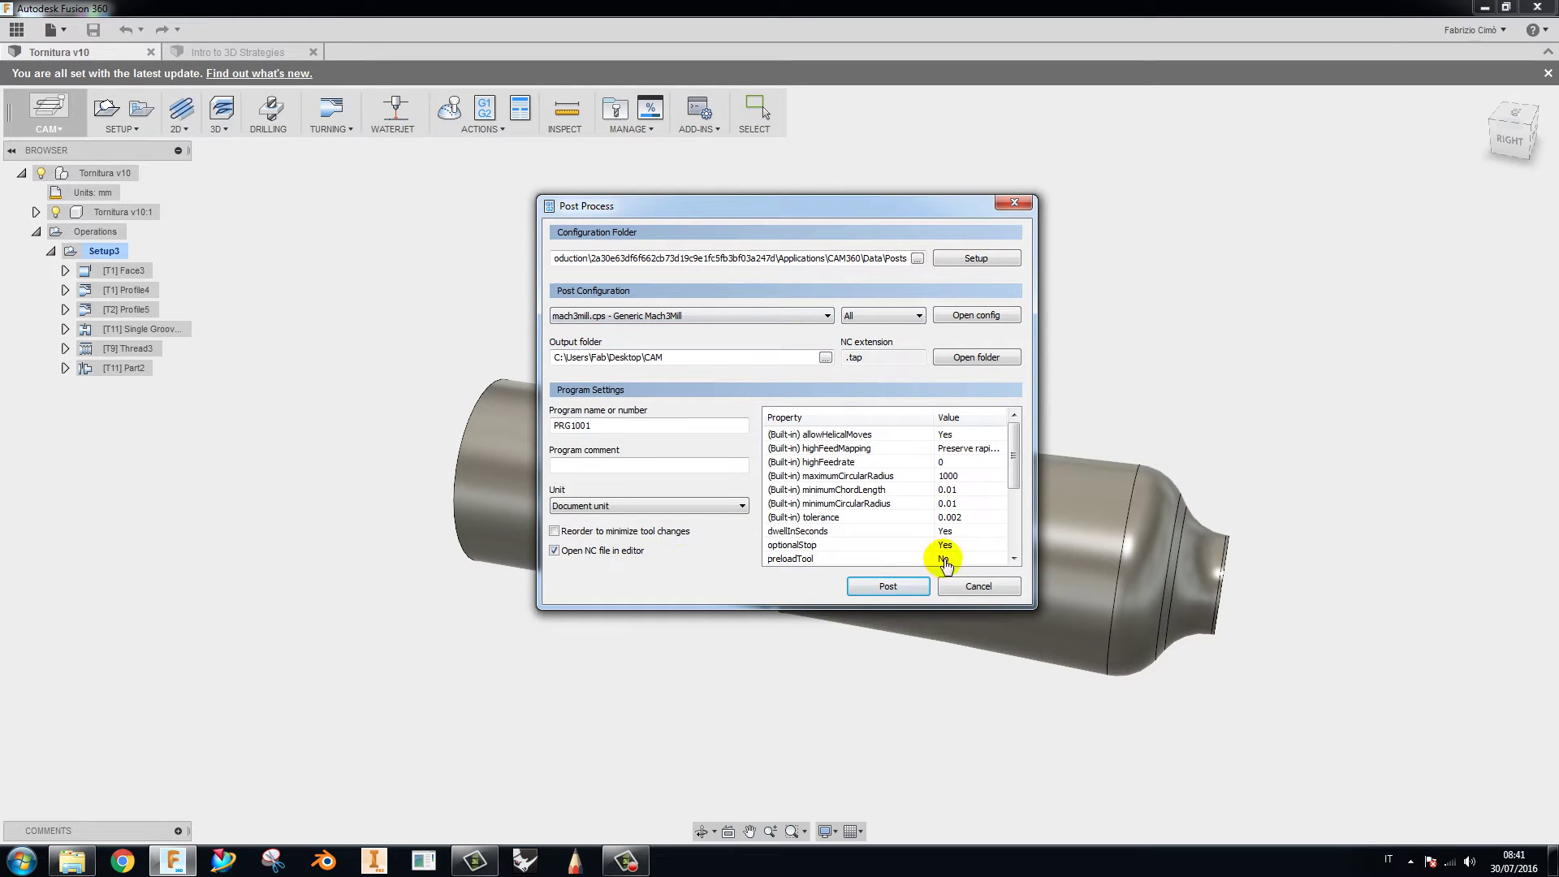
- Post Setup3 with Generic Mach3Mill, saving the NC file as PRG1003
left_click(885, 587)
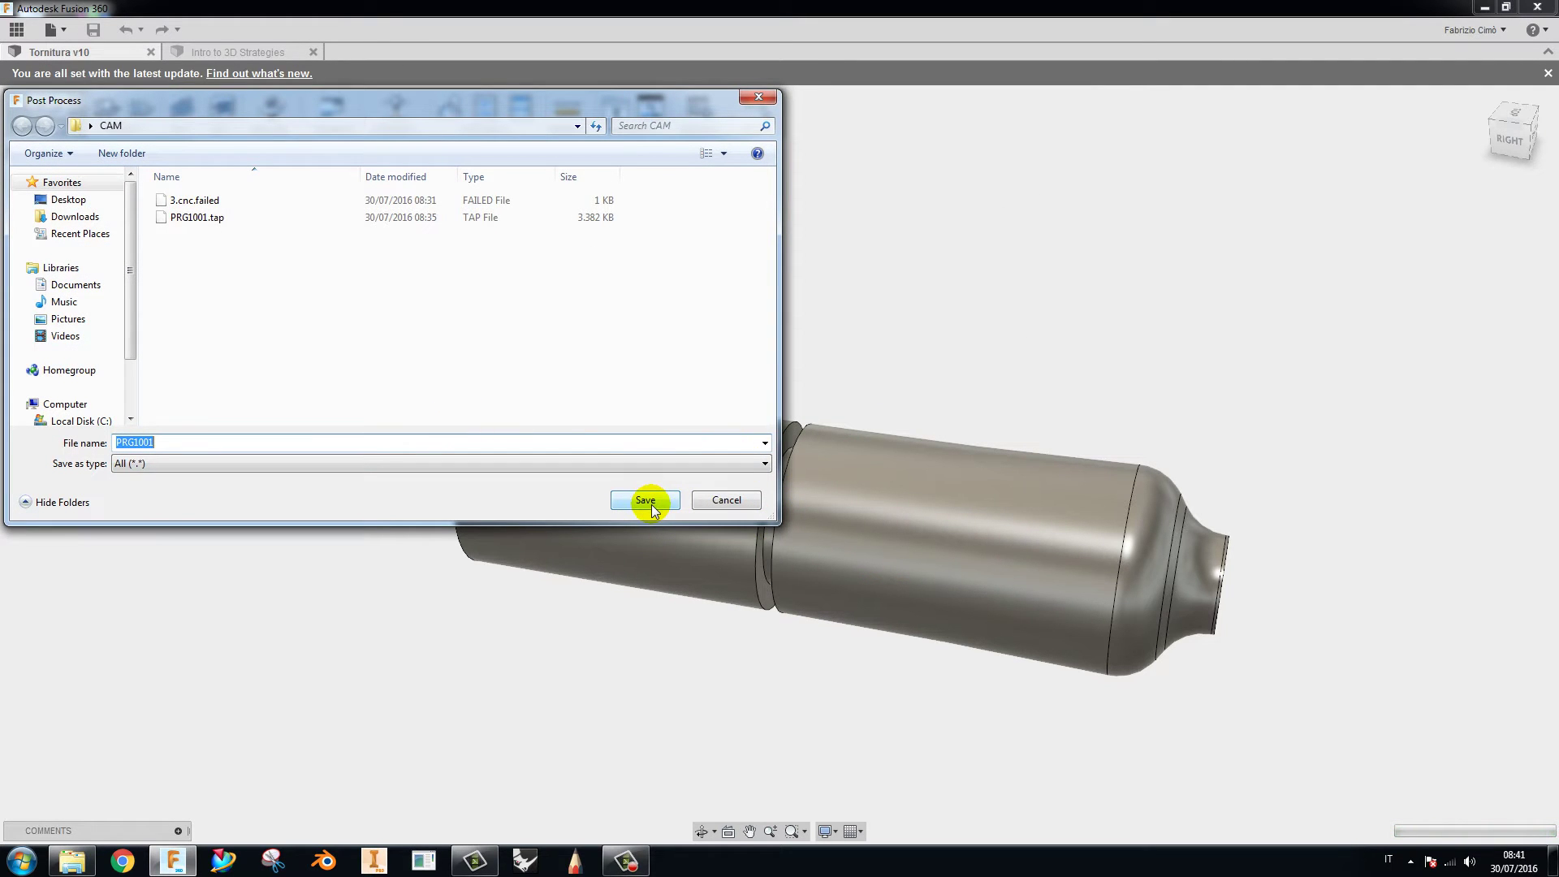
left_click(174, 438)
key("BackSpace")
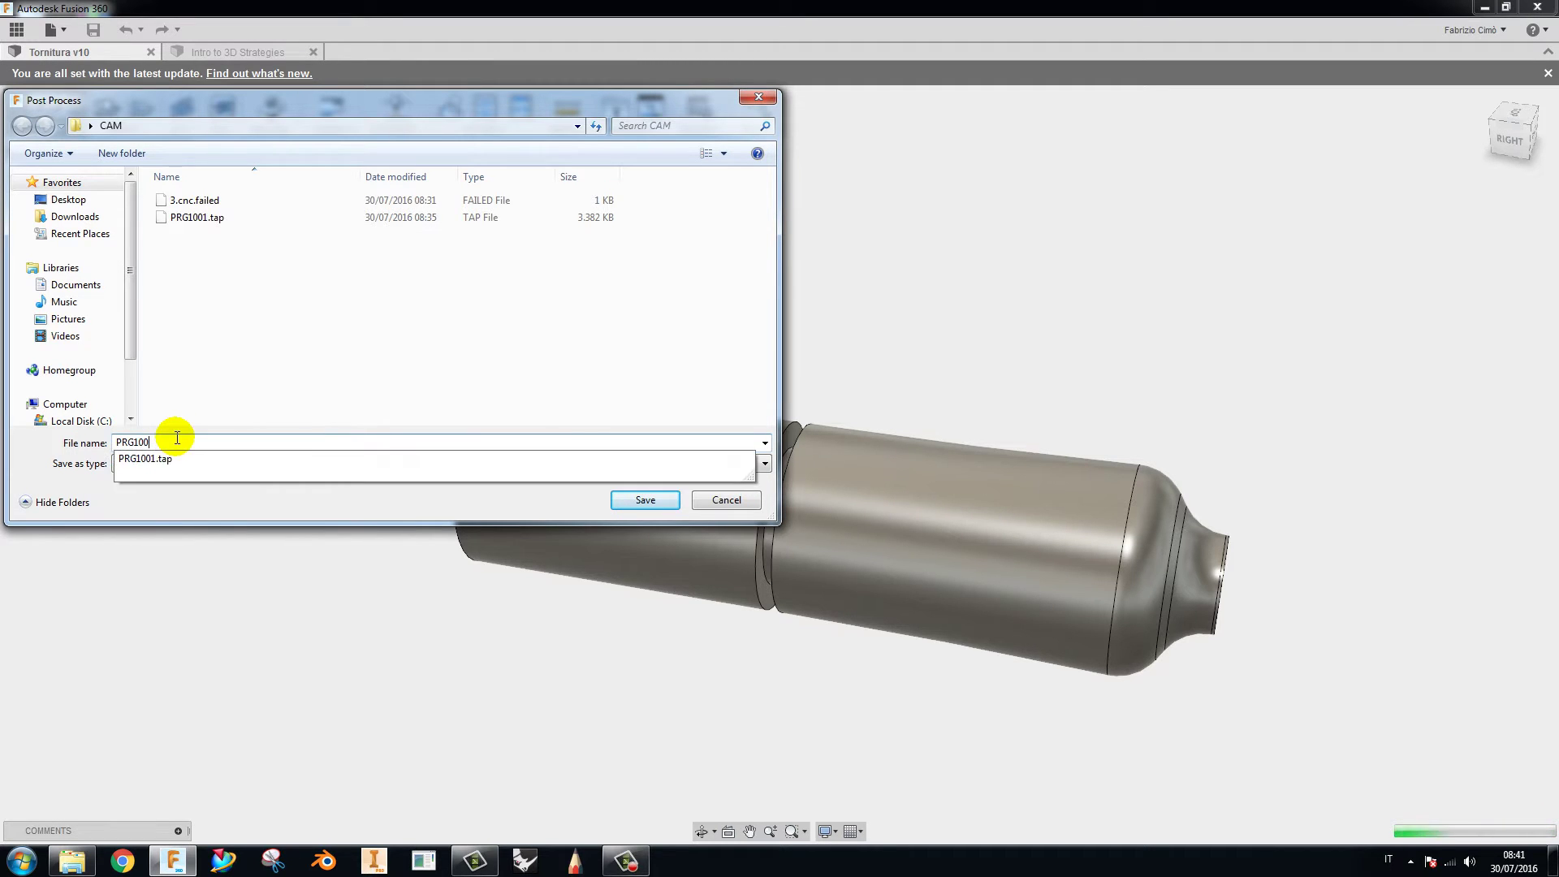
type("3")
left_click(638, 498)
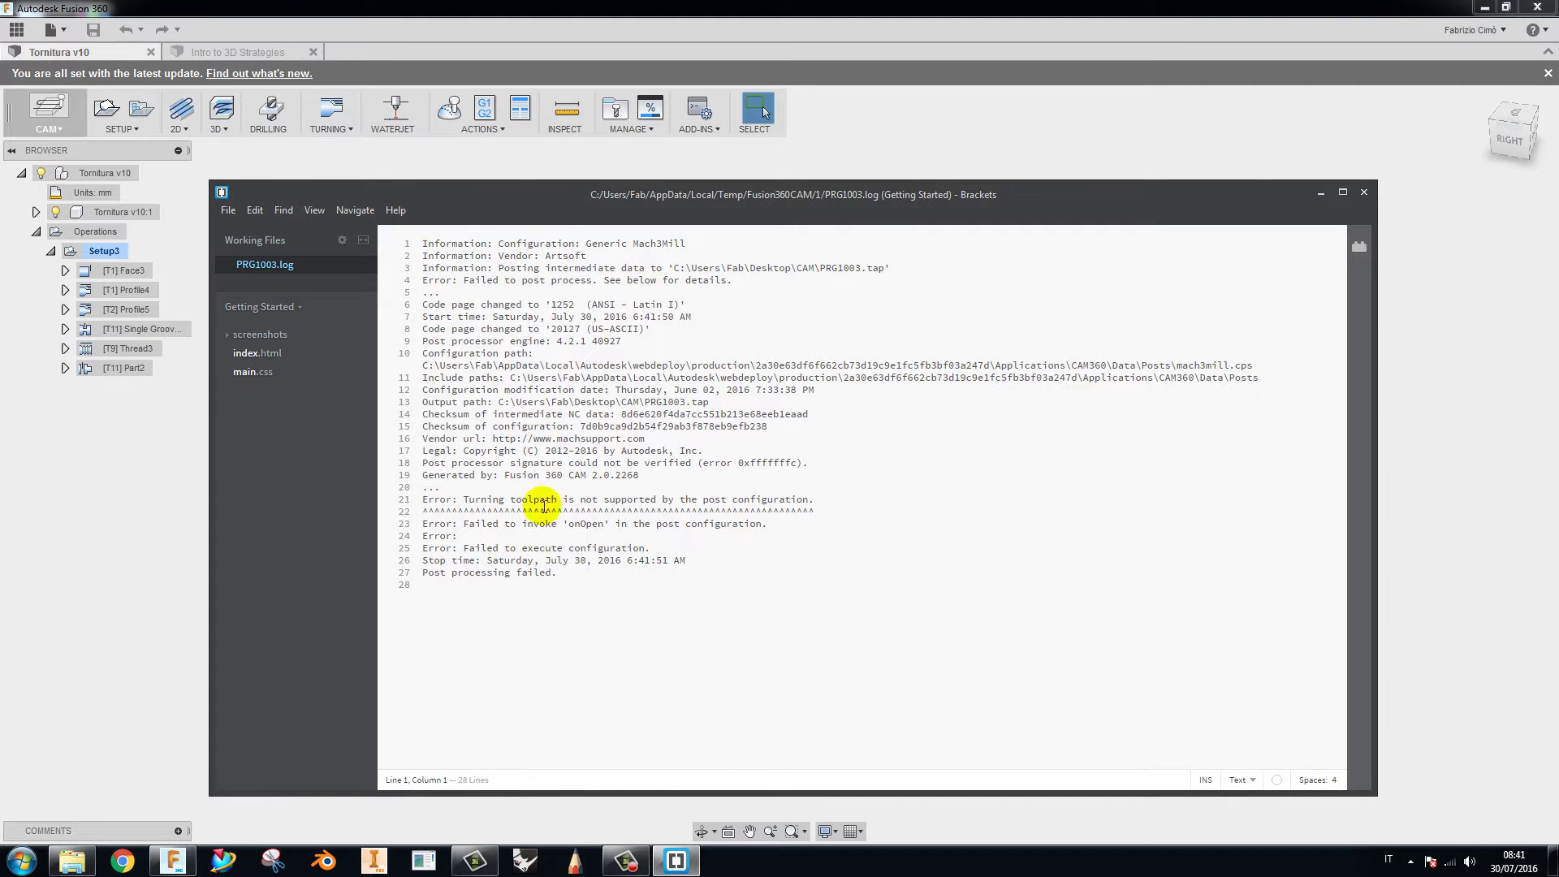
- Highlight the line 21 error saying turning toolpaths aren't supported by the post configuration
left_click_drag(424, 499, 828, 500)
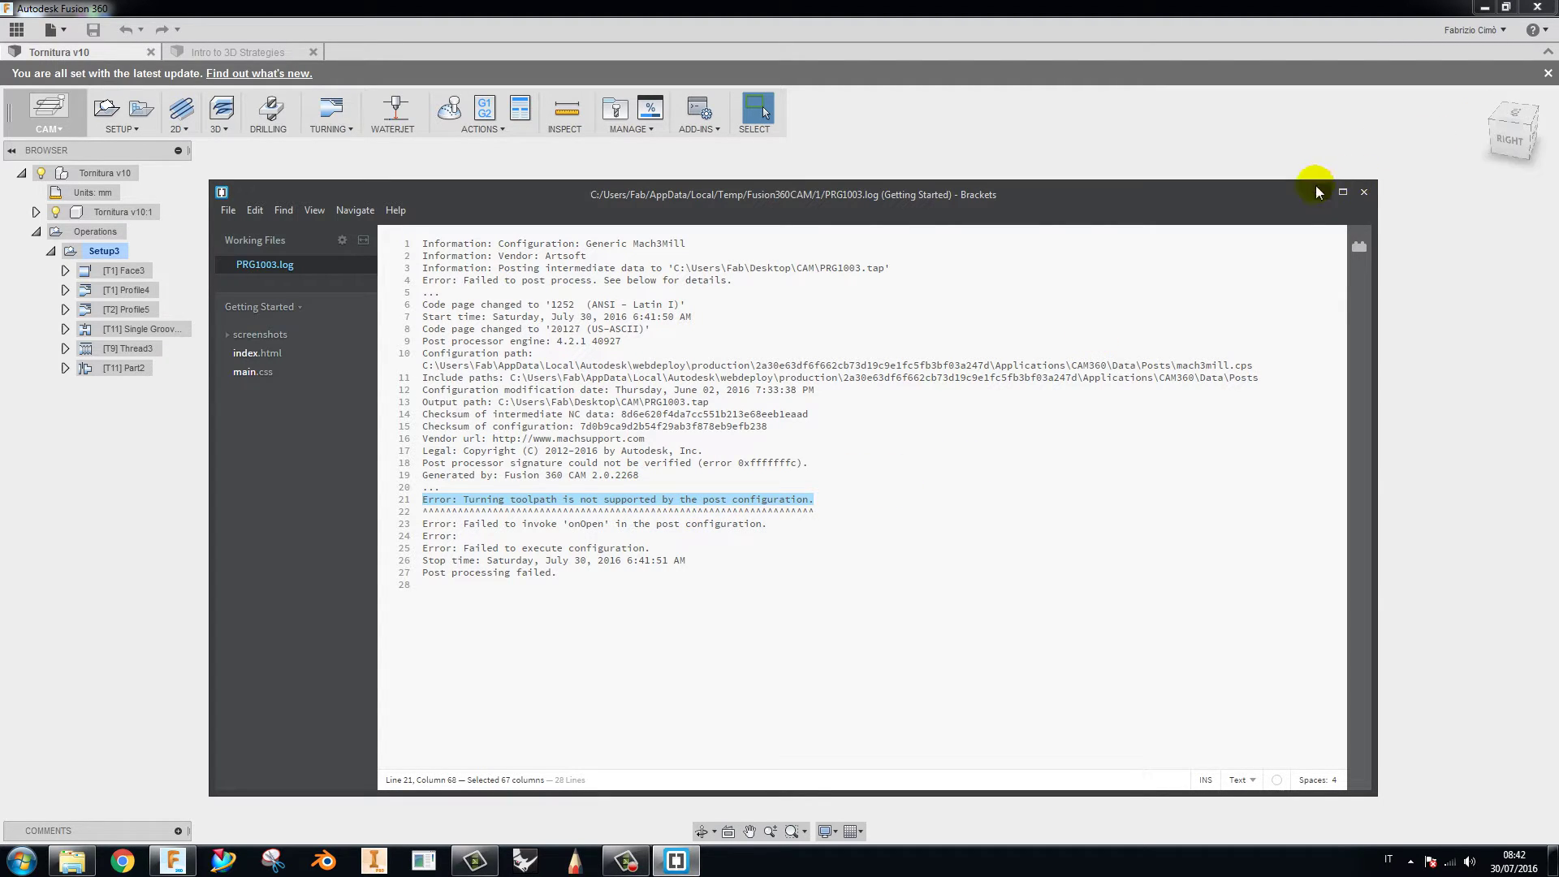
- Close the Brackets log and look over the Intro to 3D Strategies block from above
left_click(1364, 193)
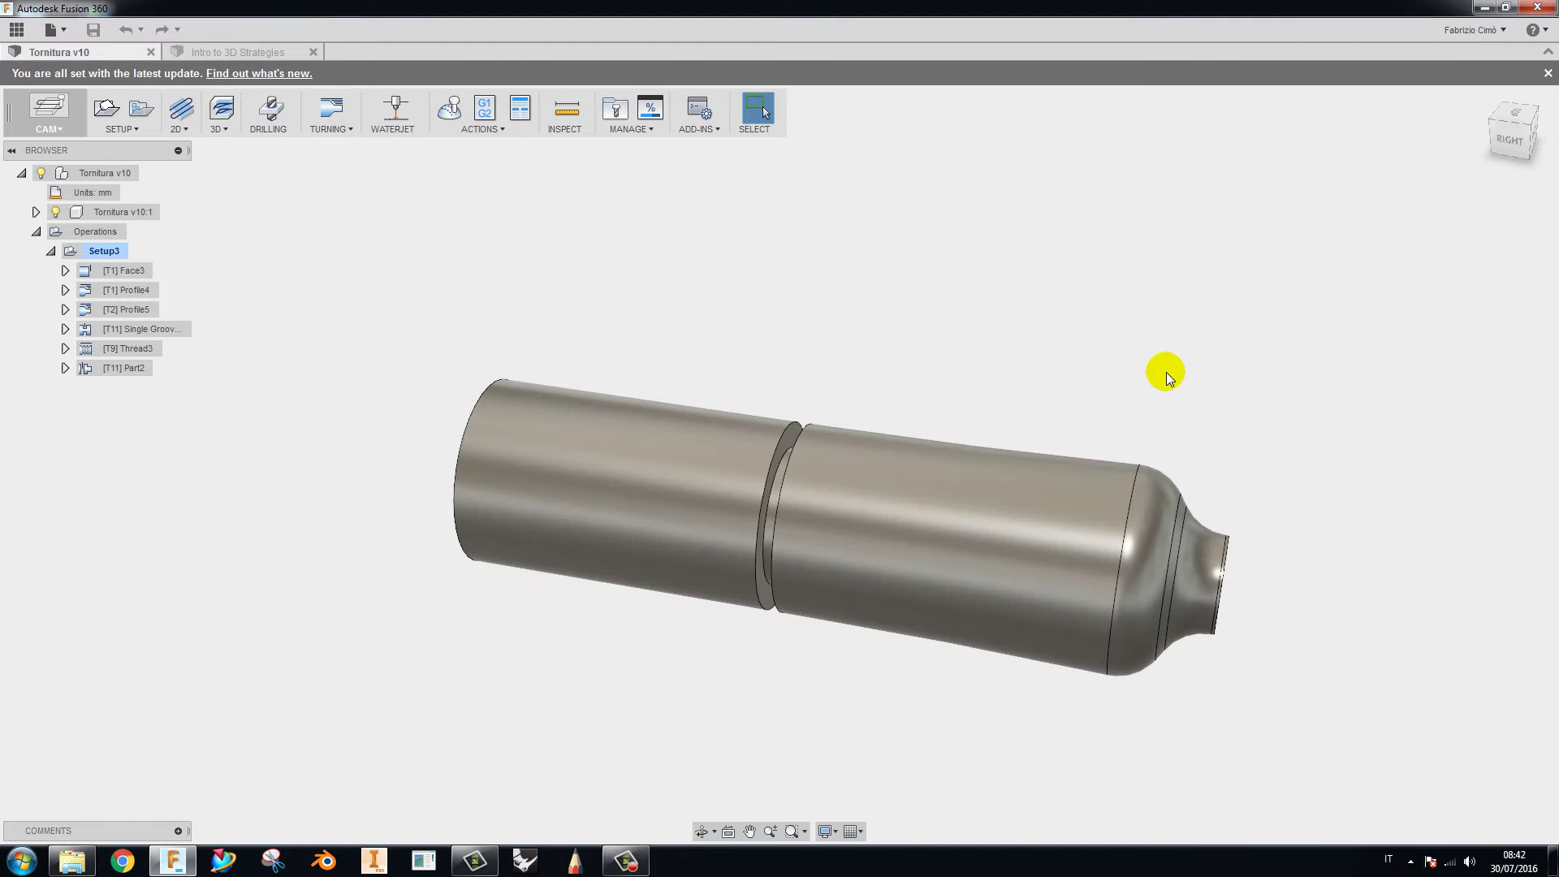
middle_click_drag(998, 325, 946, 352)
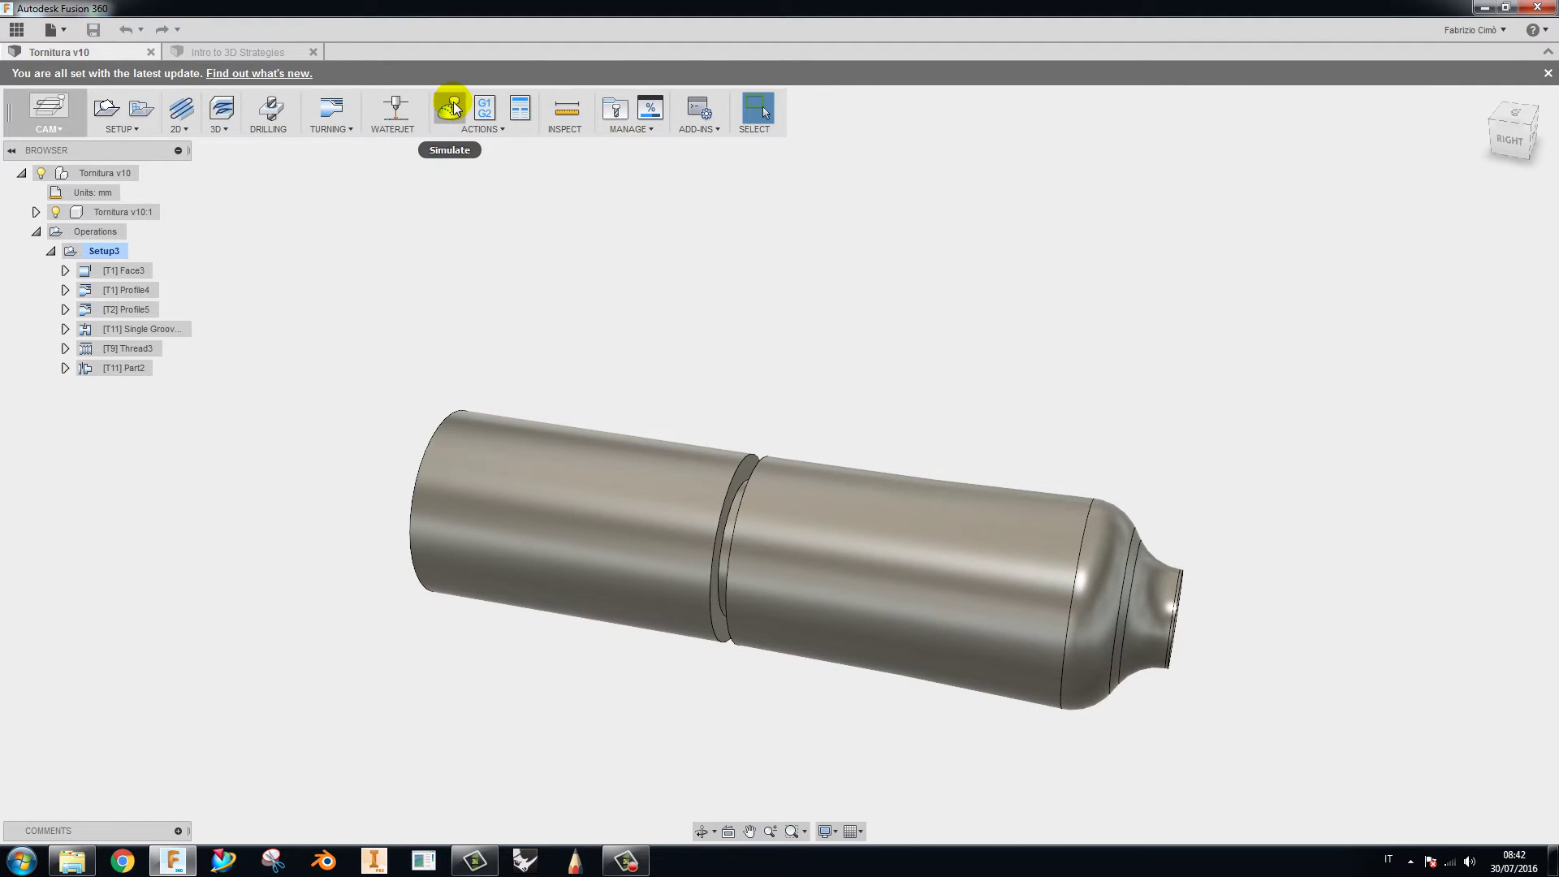
left_click(240, 51)
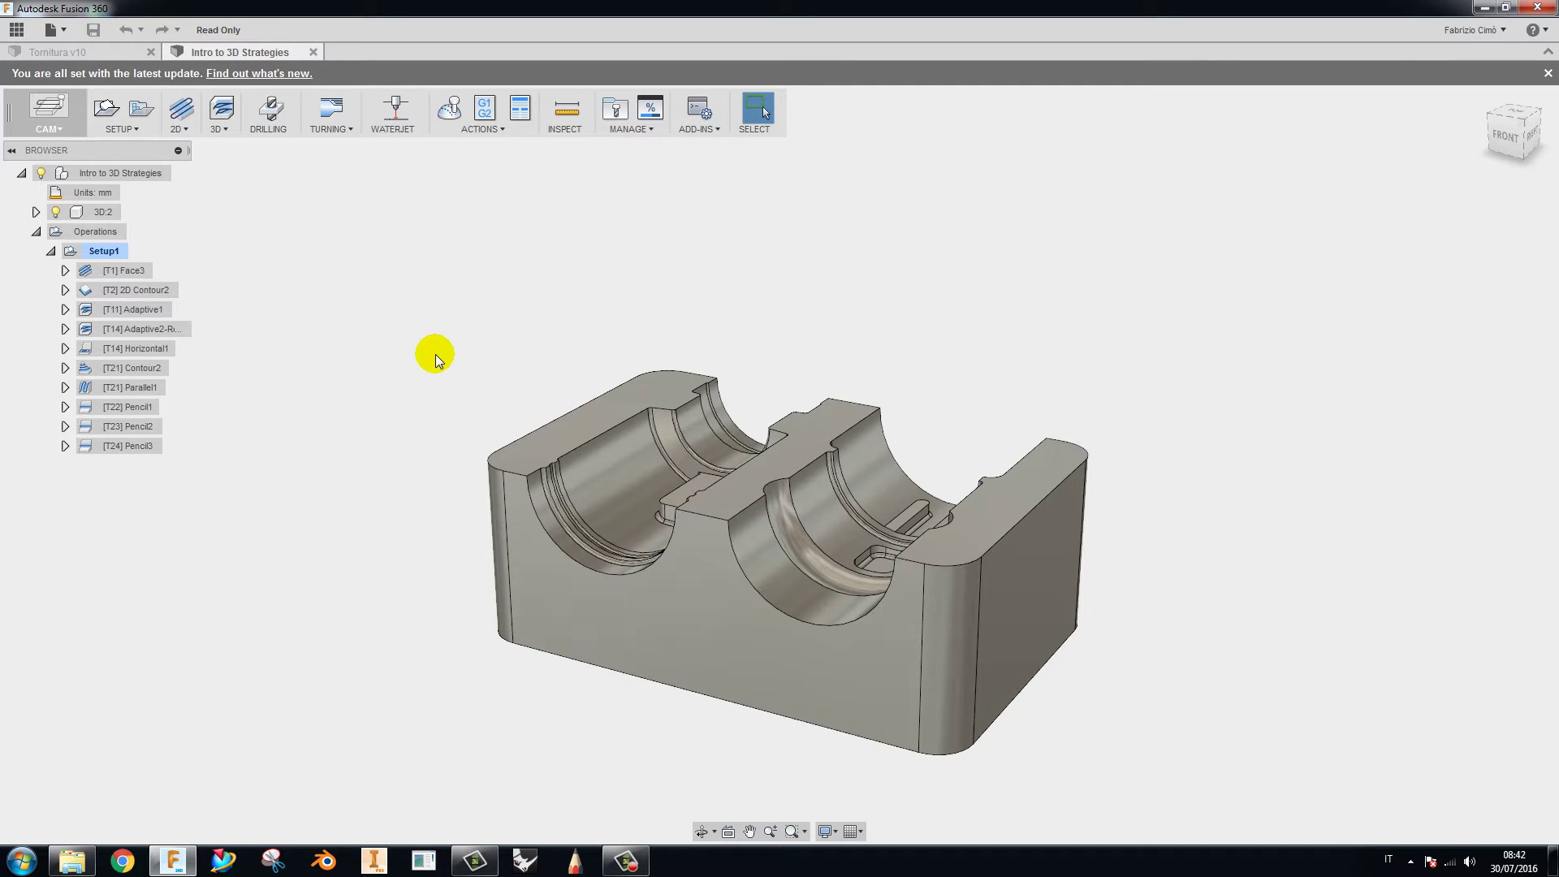
middle_click_drag(436, 354, 419, 343)
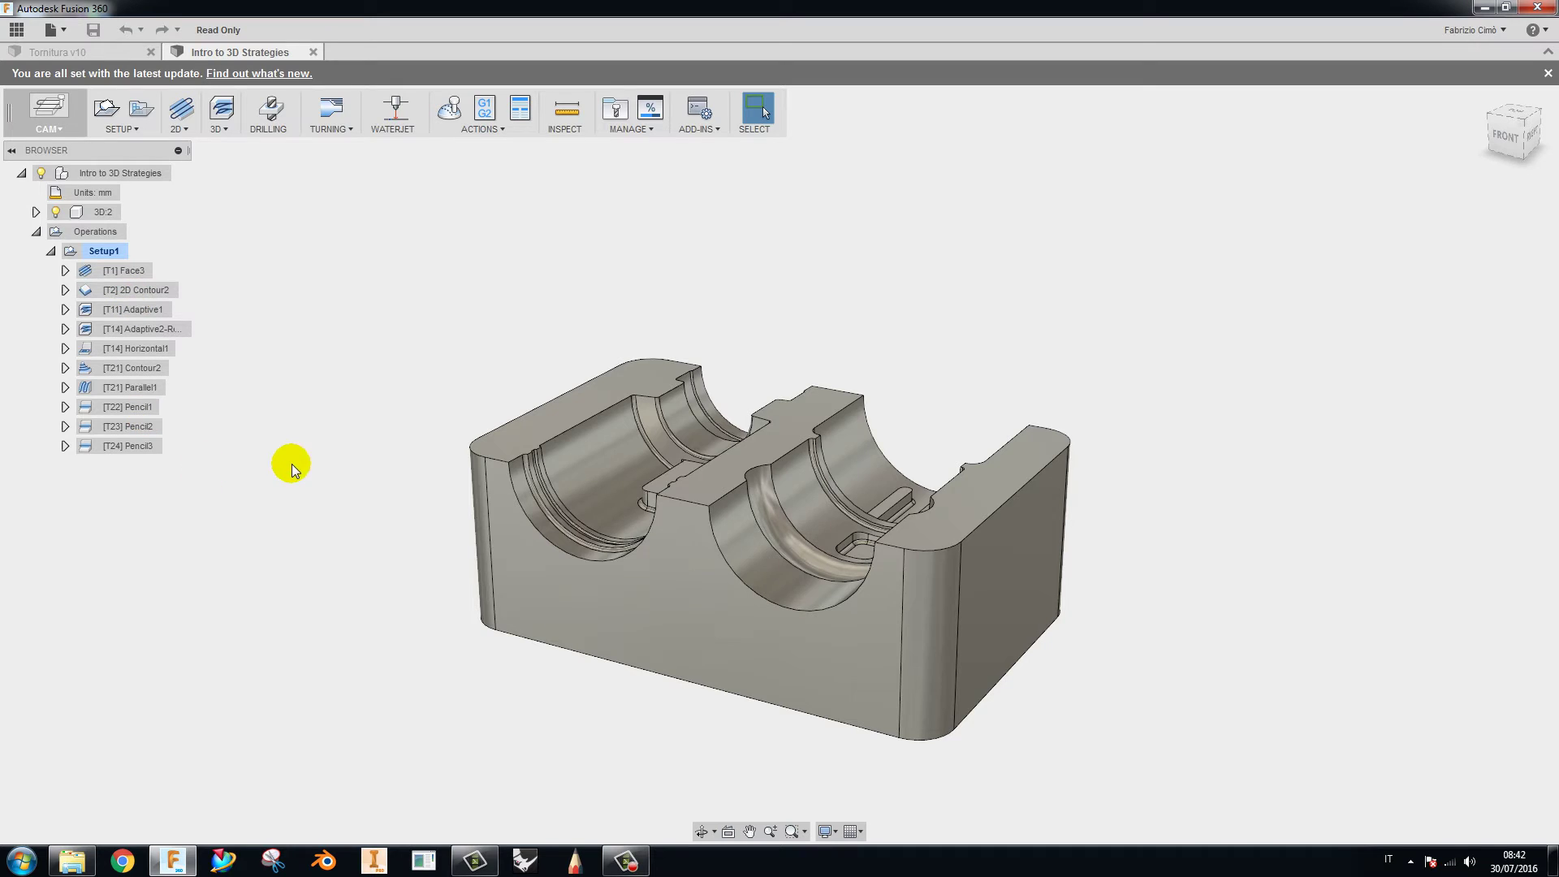
middle_click_drag(293, 469, 282, 484, "shift")
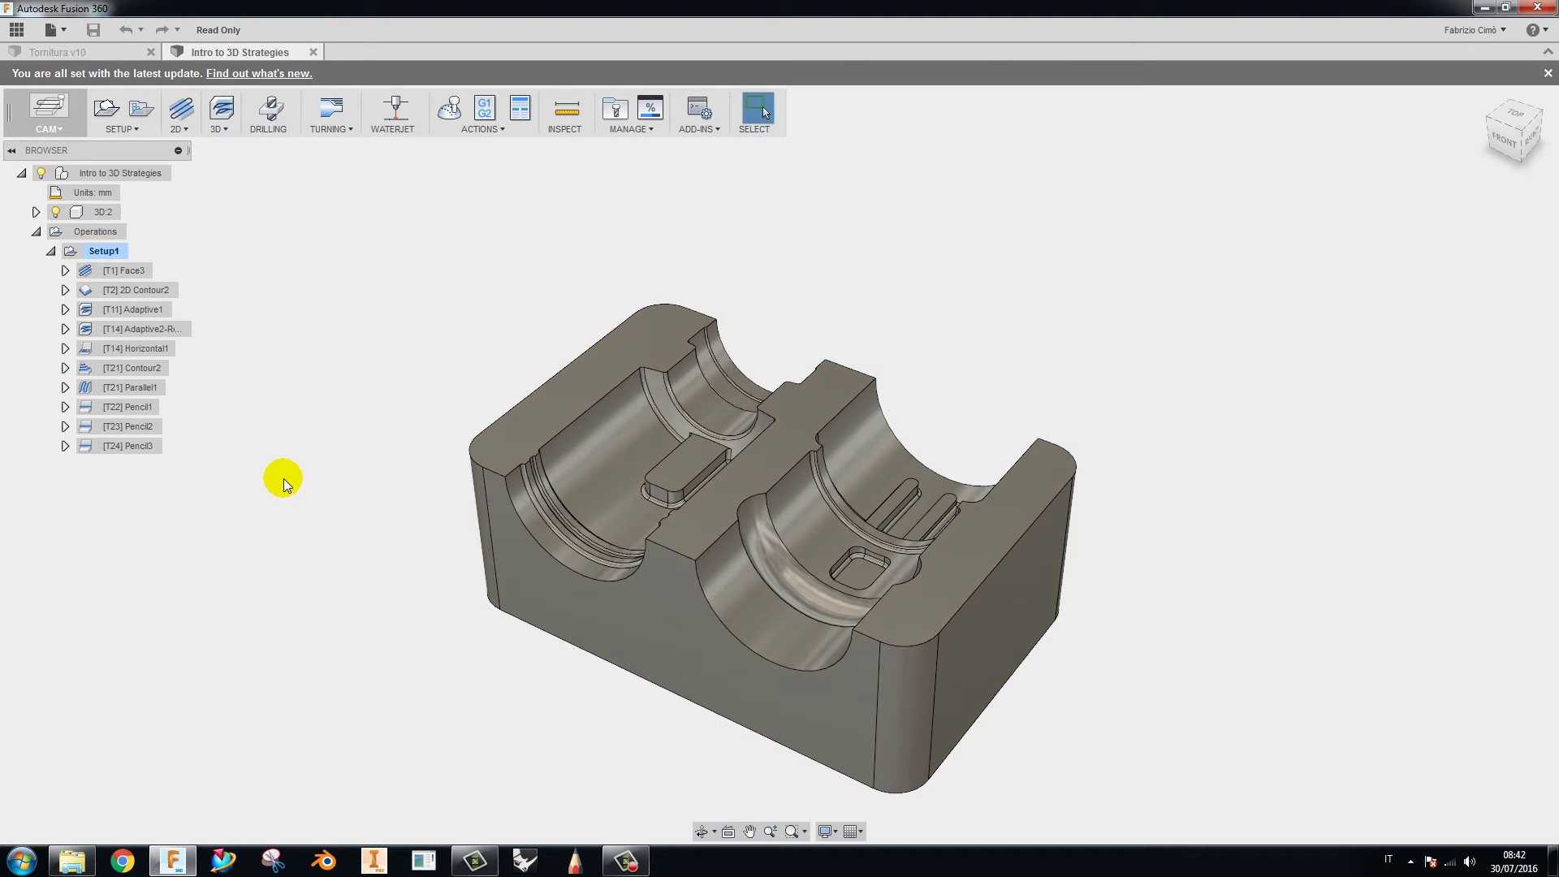
- Return to the Tornitura v10 design and start creating a setup sheet
left_click(57, 51)
left_click(469, 128)
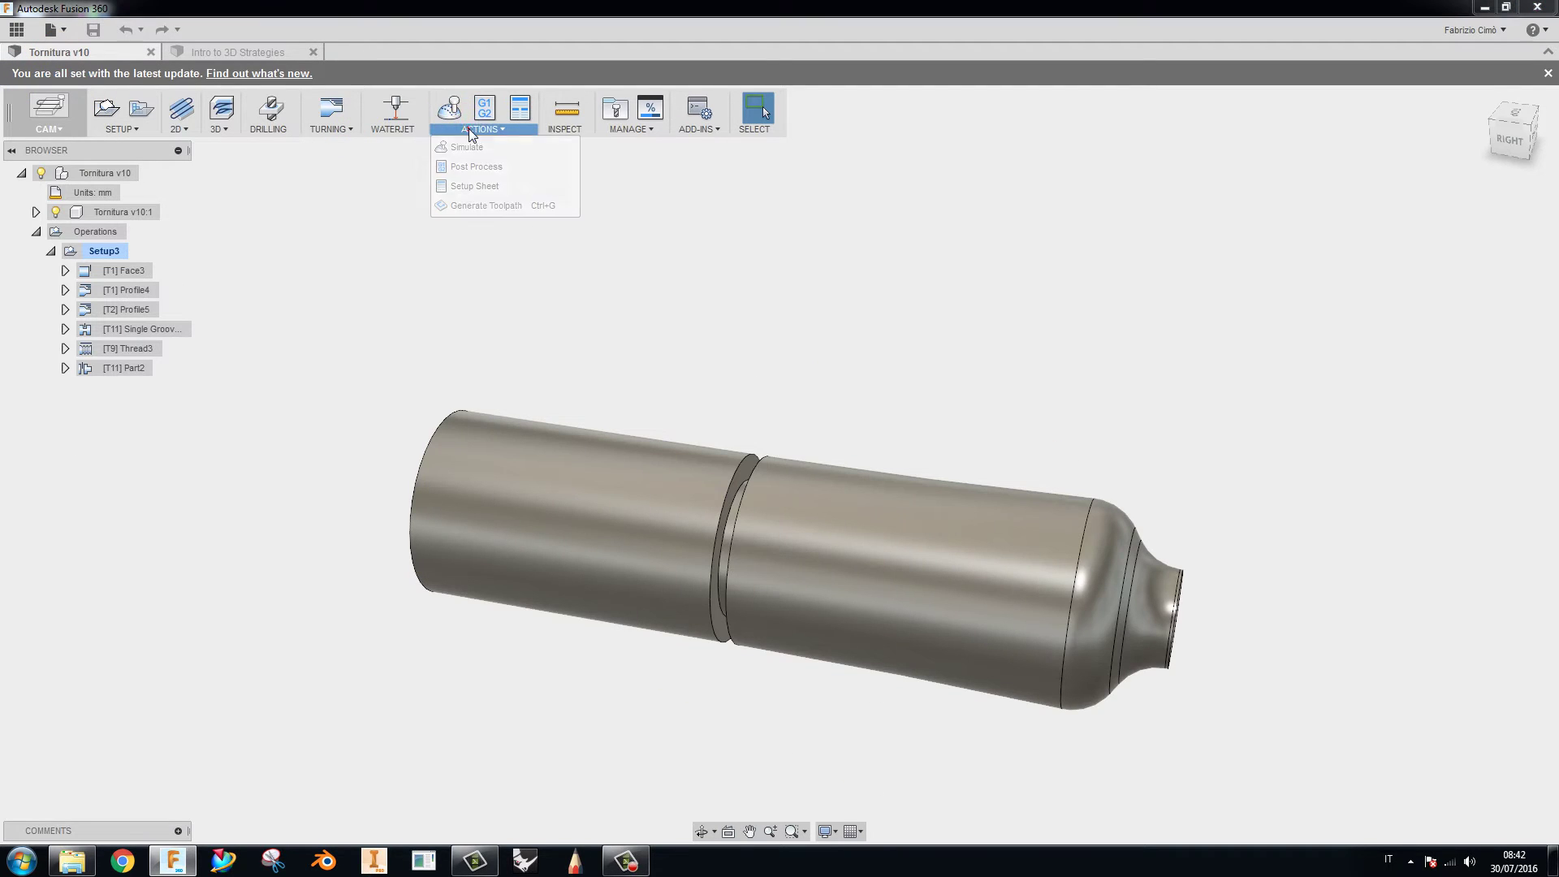
left_click(502, 195)
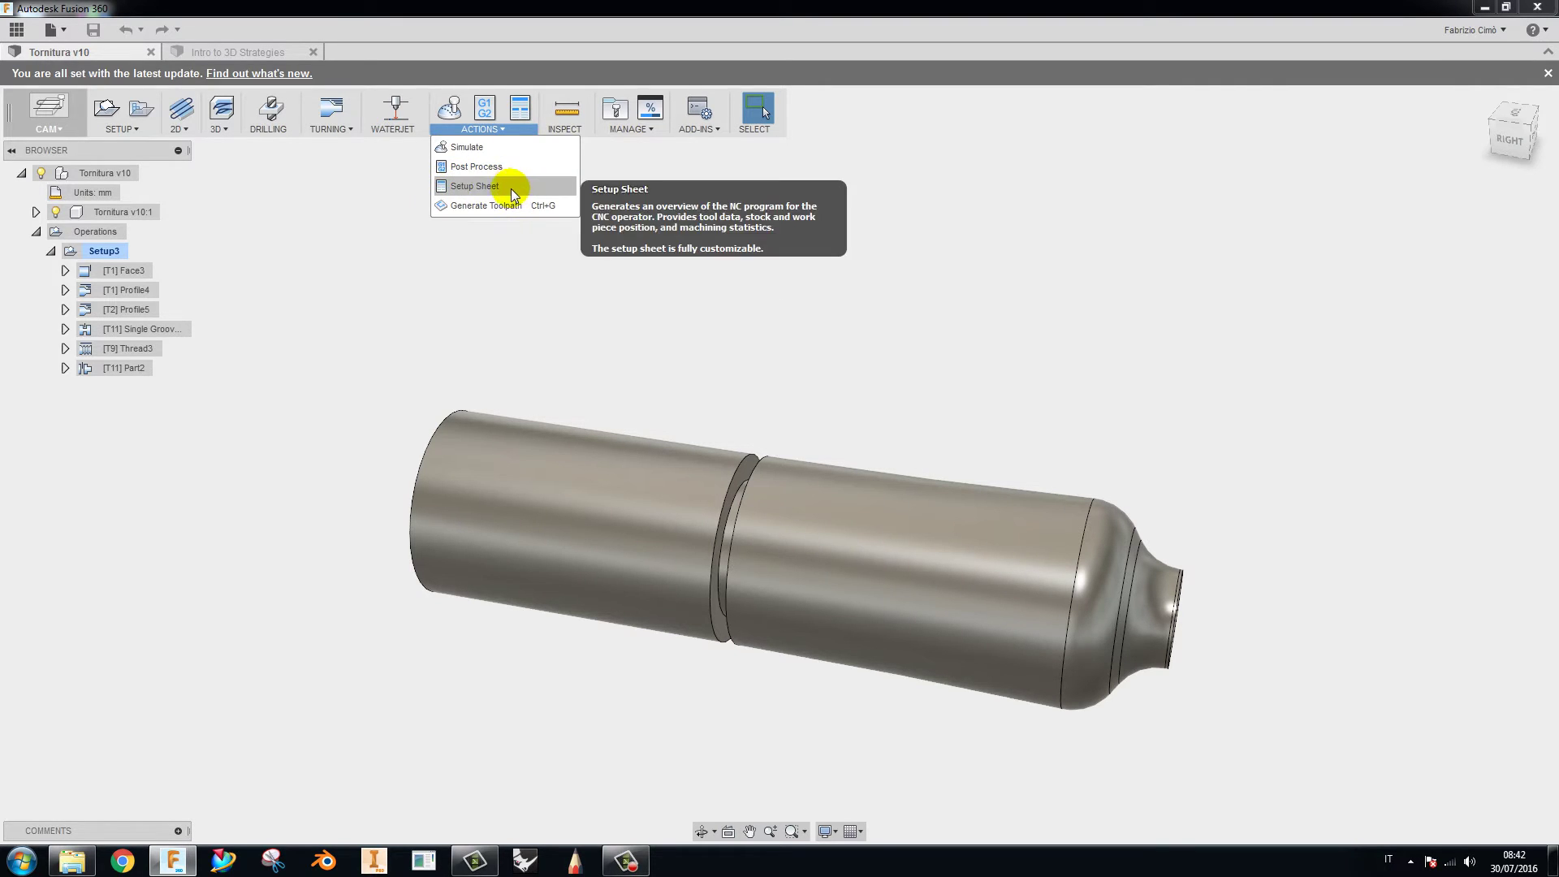
left_click(503, 193)
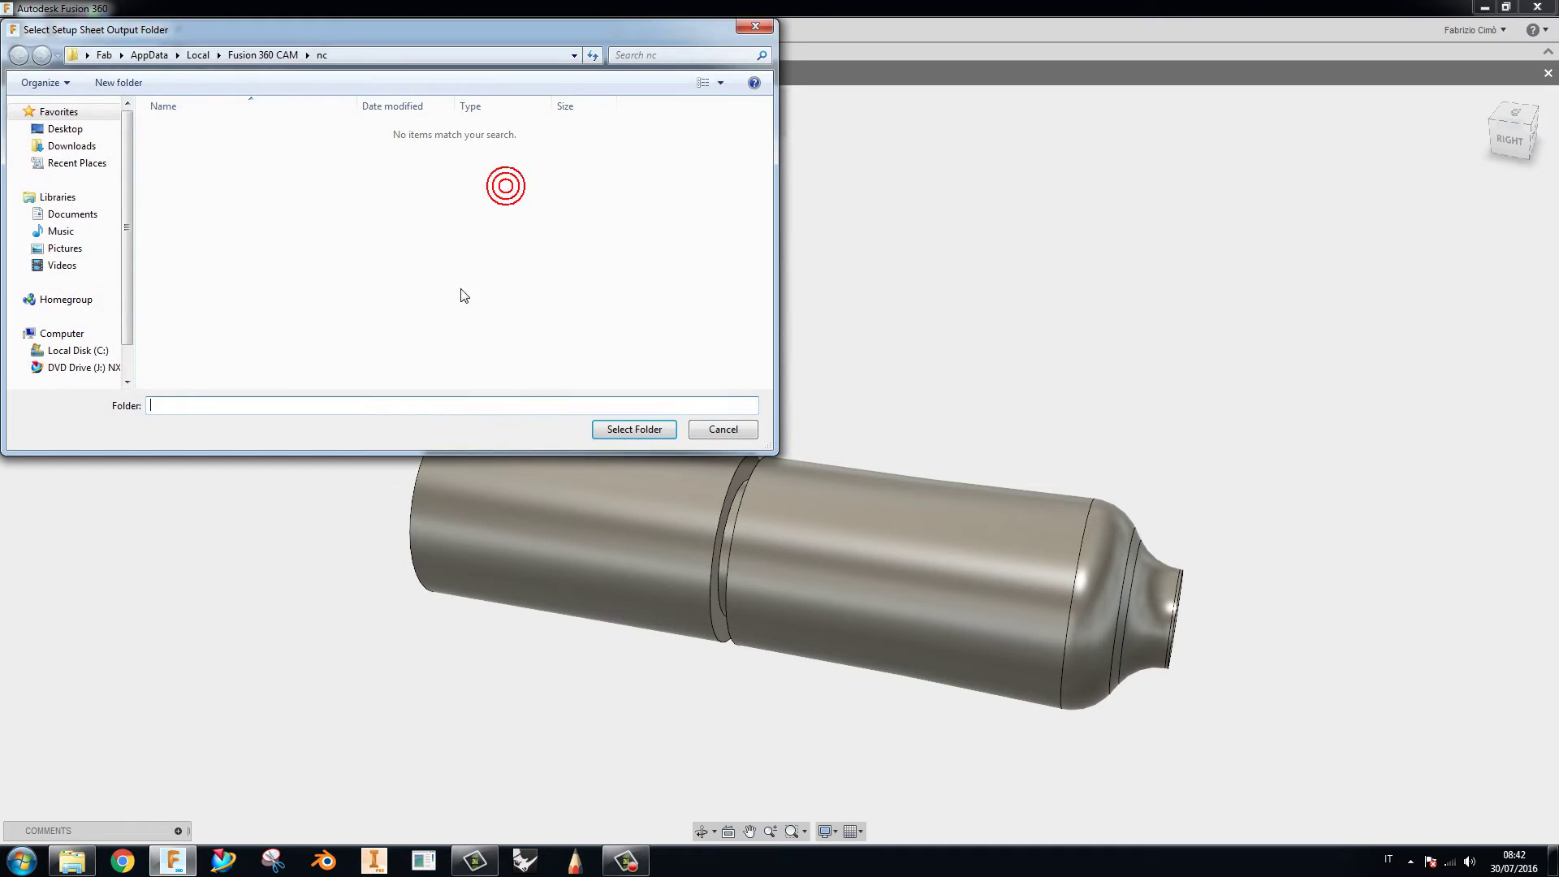
left_click(621, 428)
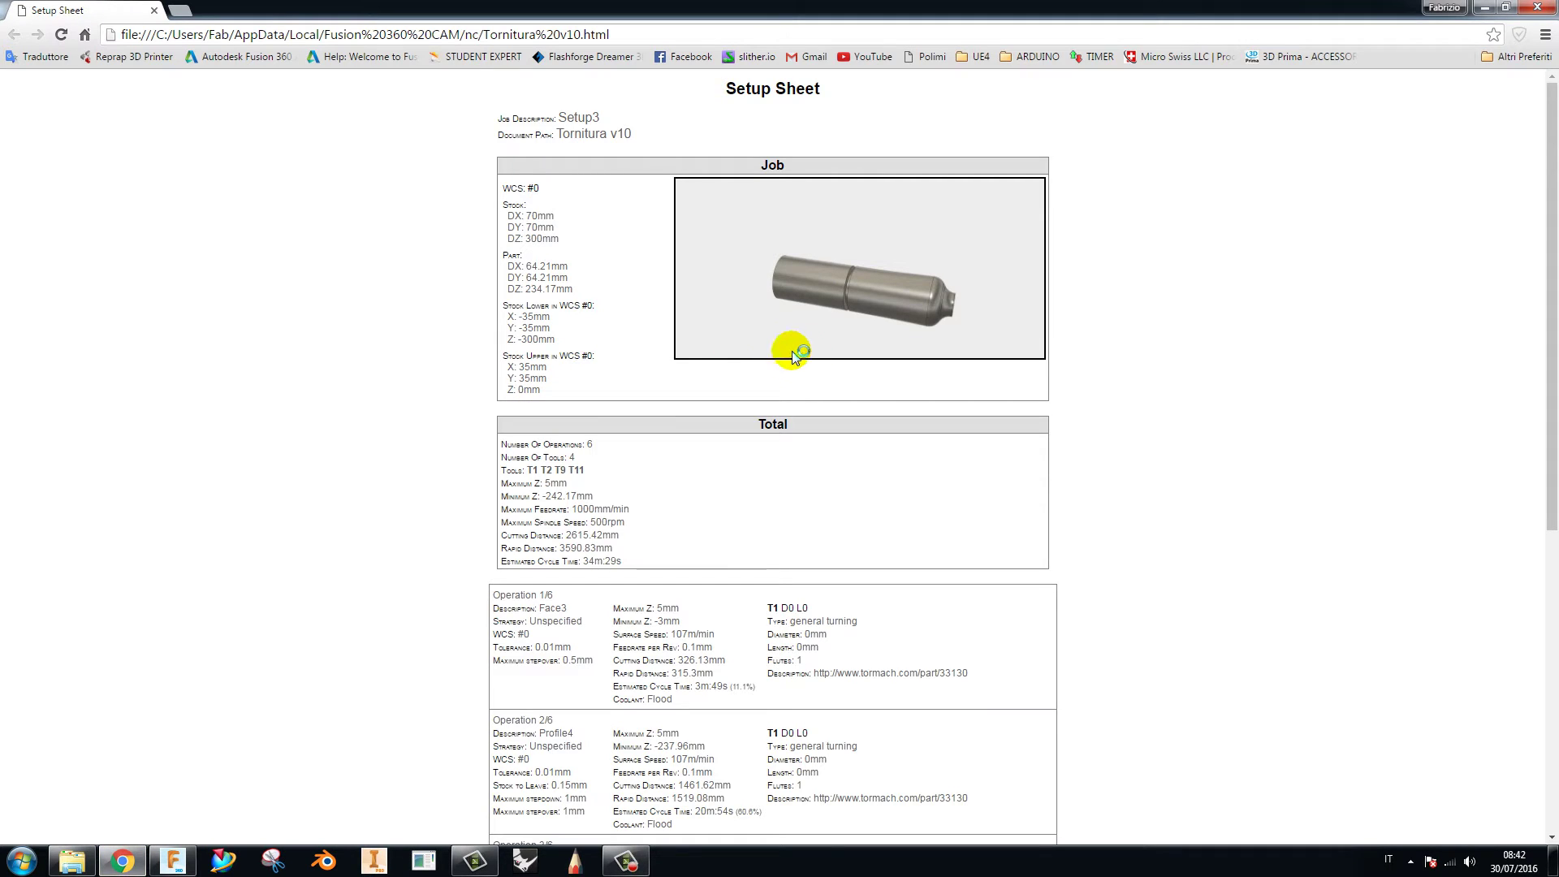
scroll(586, 244, "down", 8)
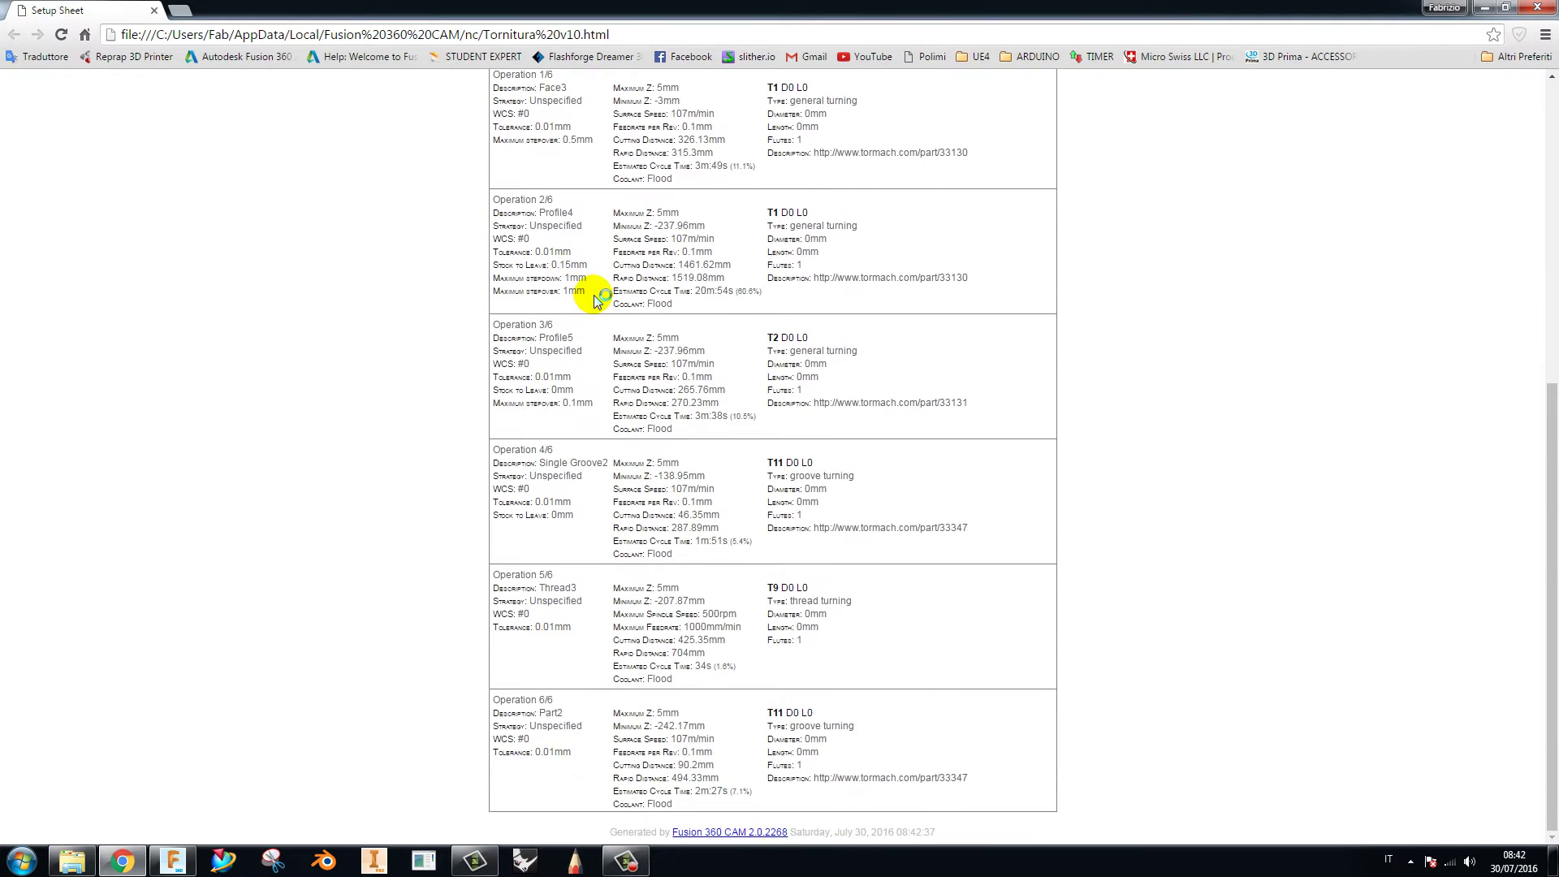
scroll(589, 305, "up", 8)
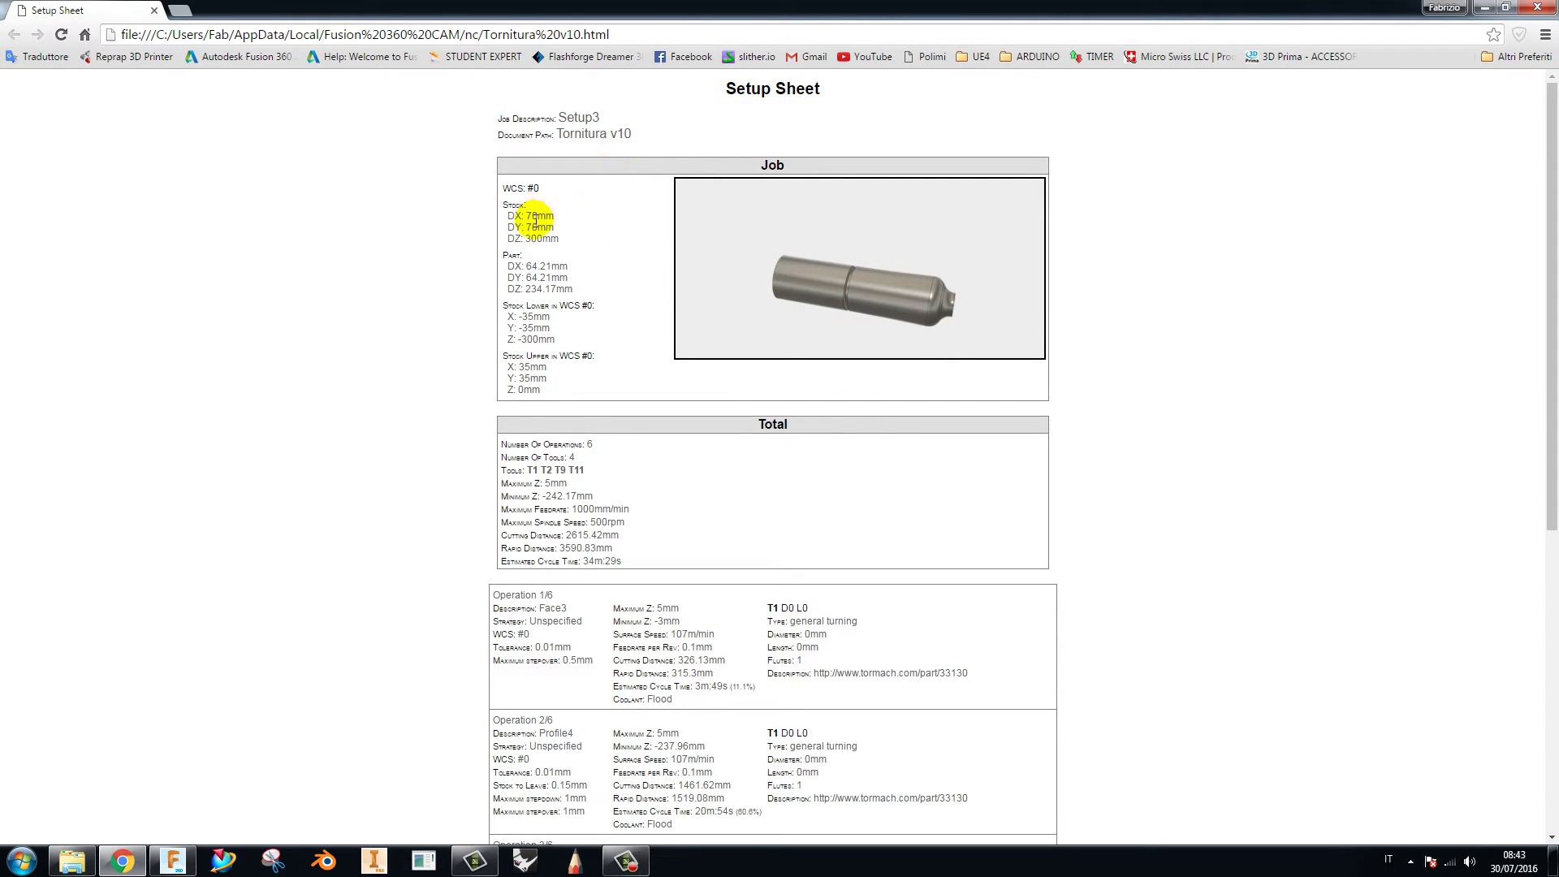
left_click(503, 208)
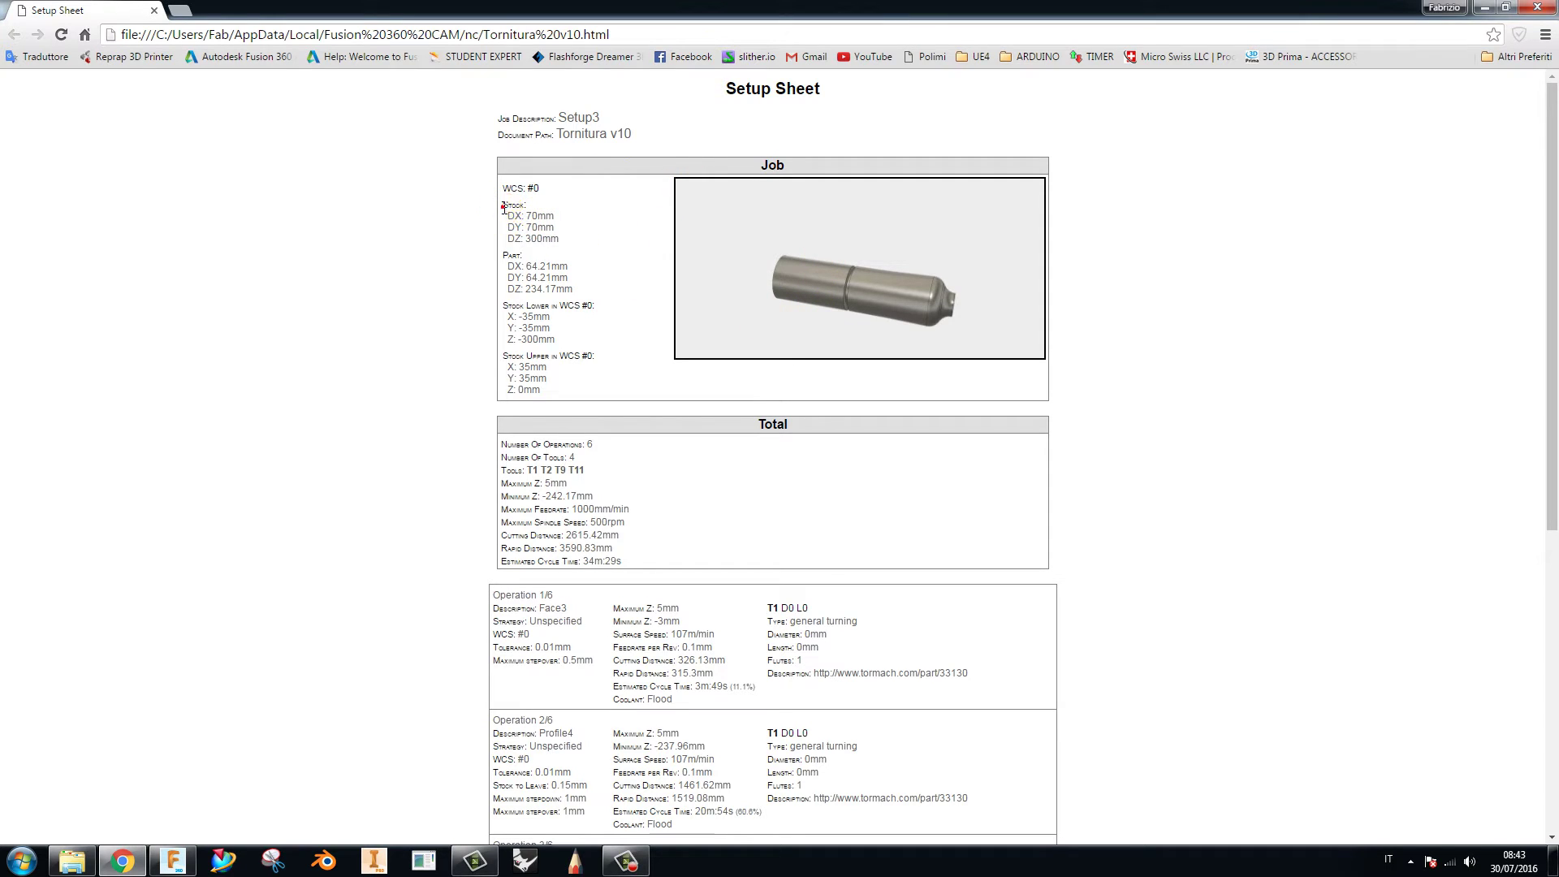
left_click_drag(510, 209, 562, 238)
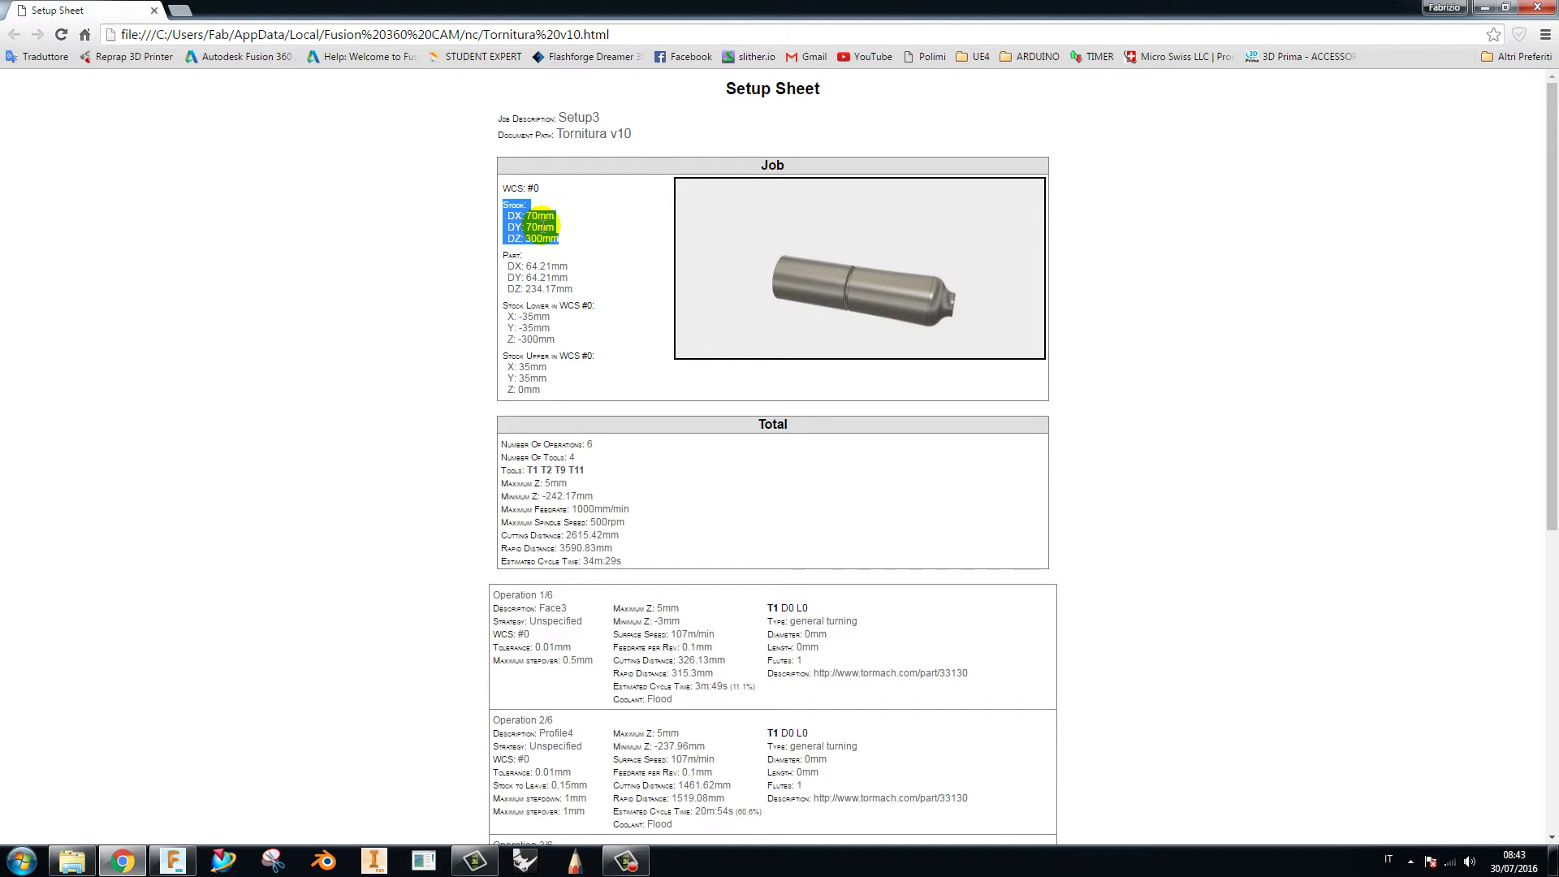
left_click_drag(525, 266, 580, 291)
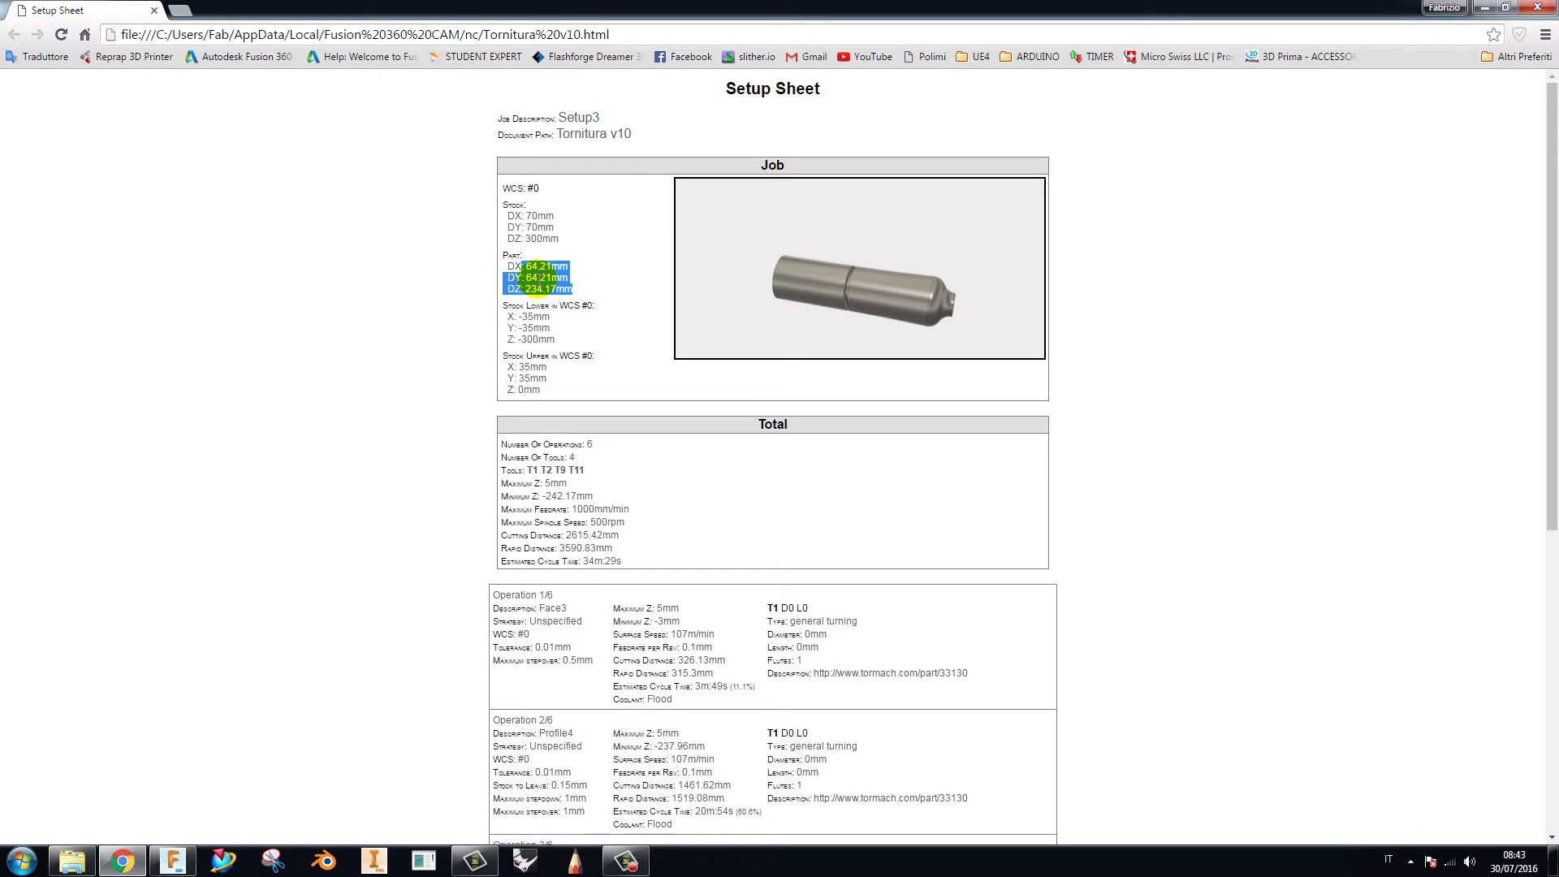
double_click(532, 277)
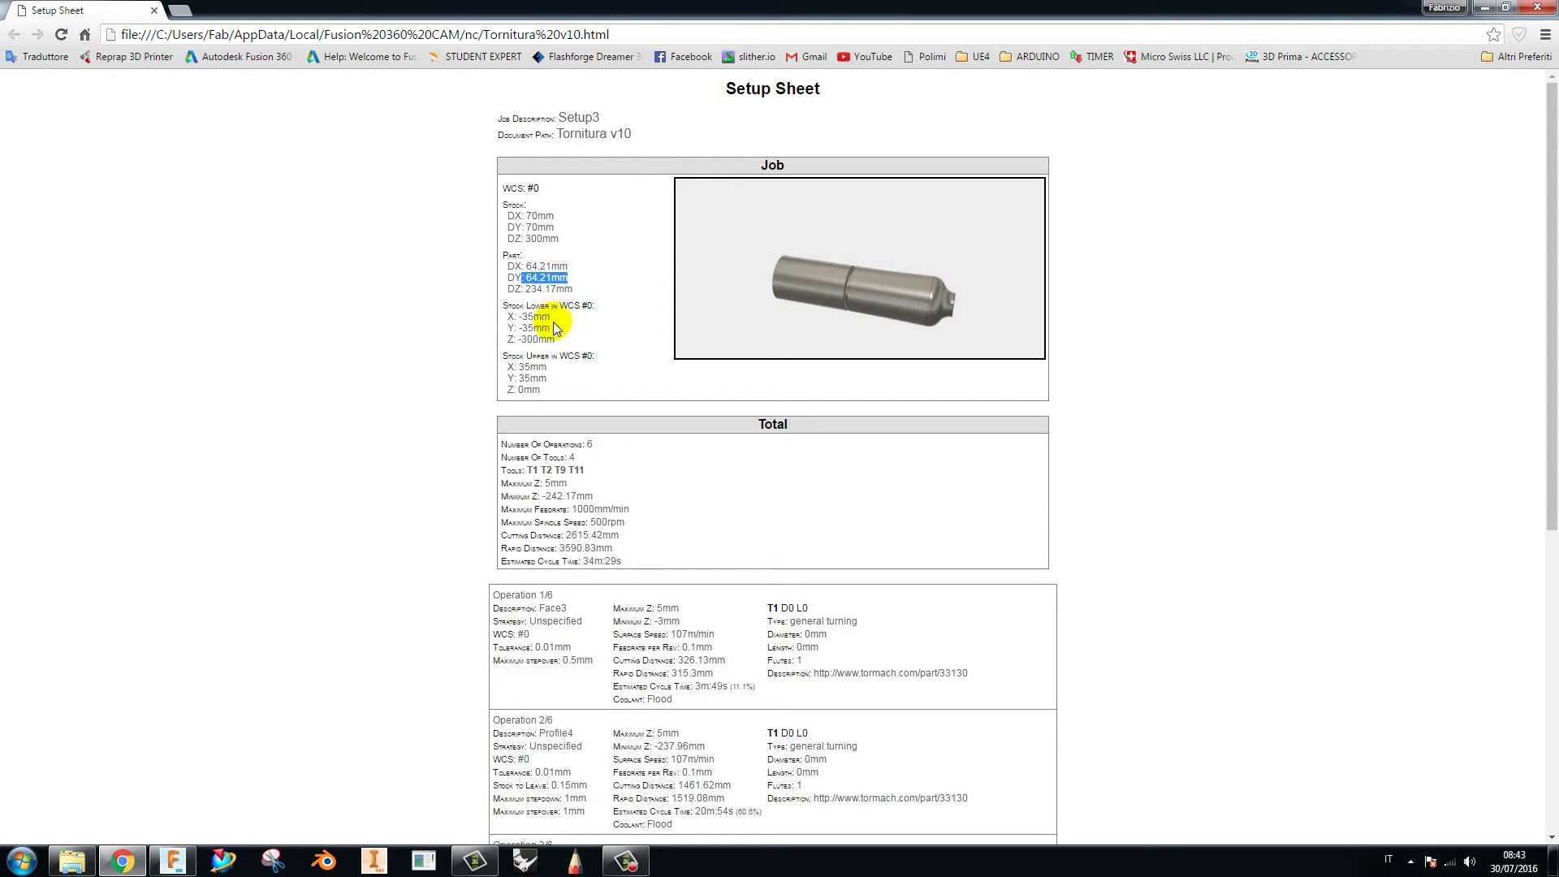
scroll(592, 382, "down", 1)
scroll(599, 365, "down", 2)
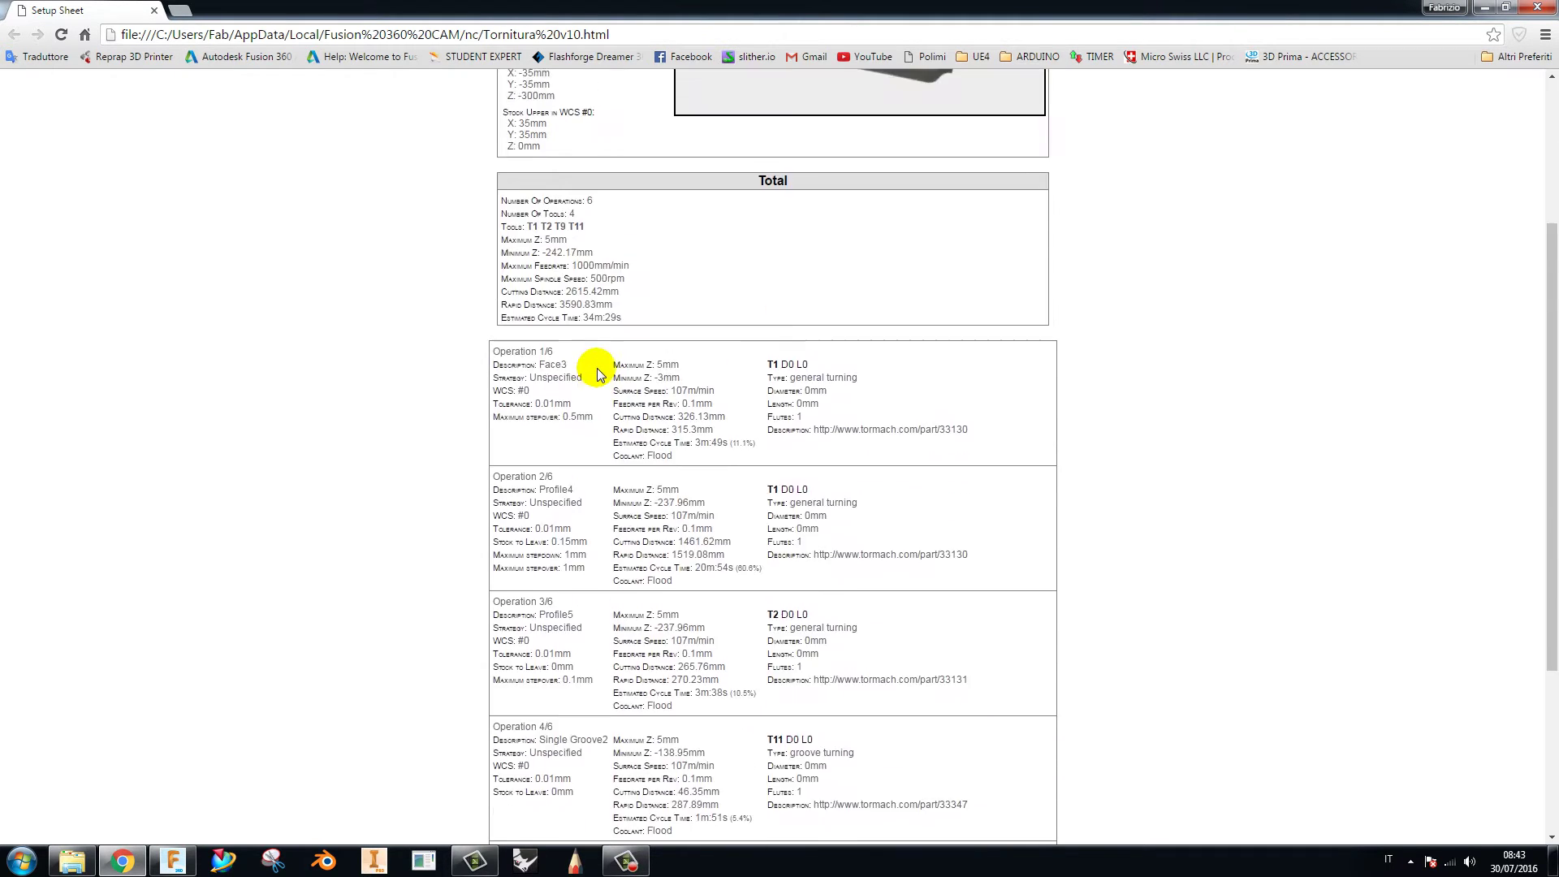
scroll(633, 203, "down", 3)
scroll(674, 642, "down", 1)
scroll(676, 645, "up", 2)
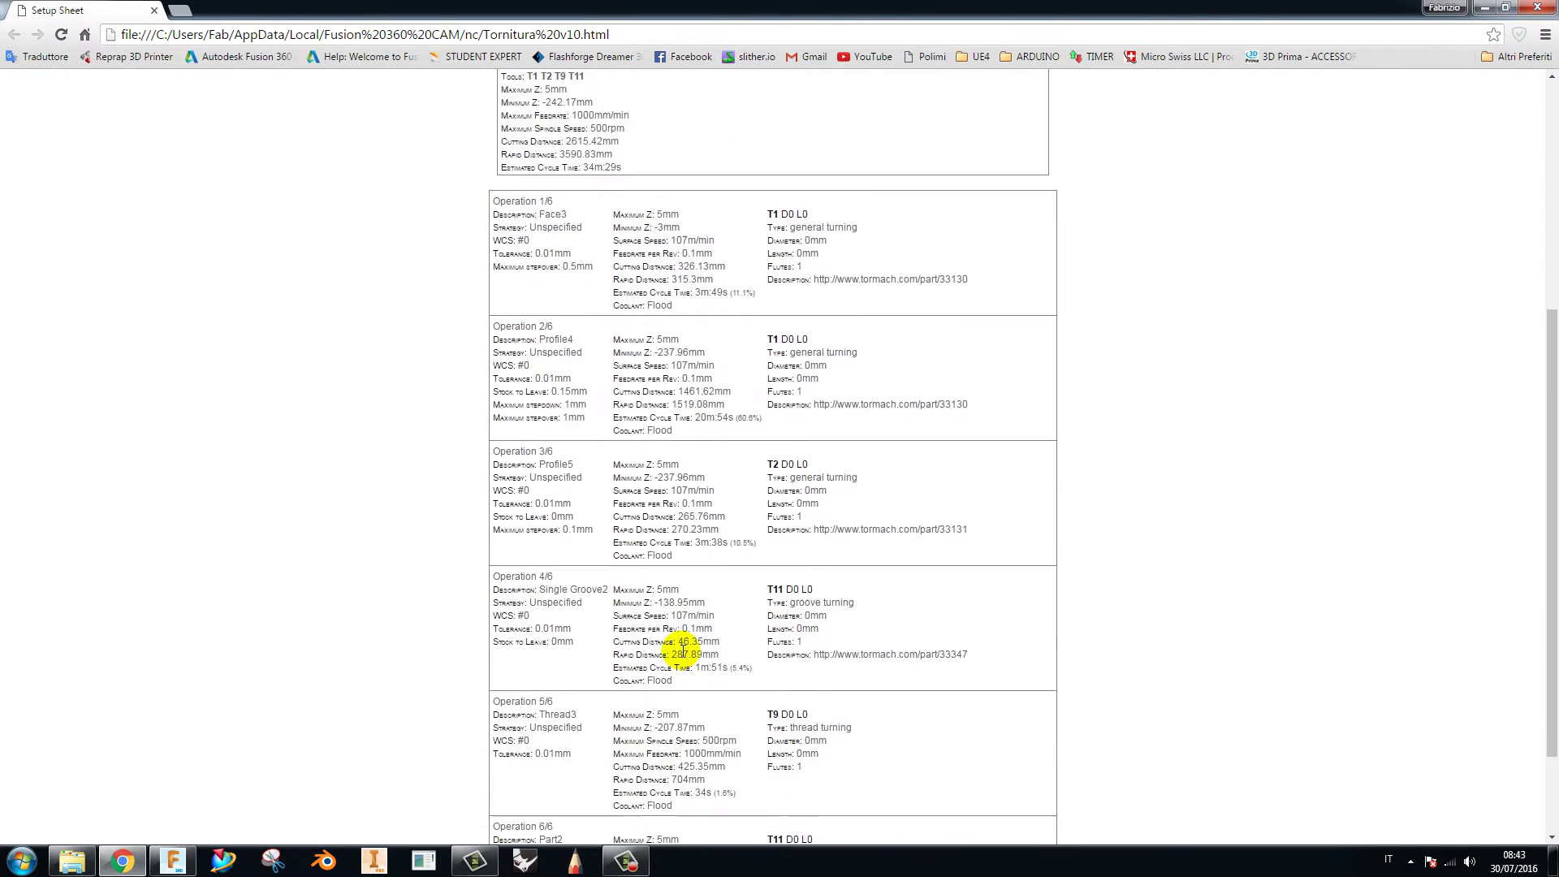
scroll(676, 650, "up", 3)
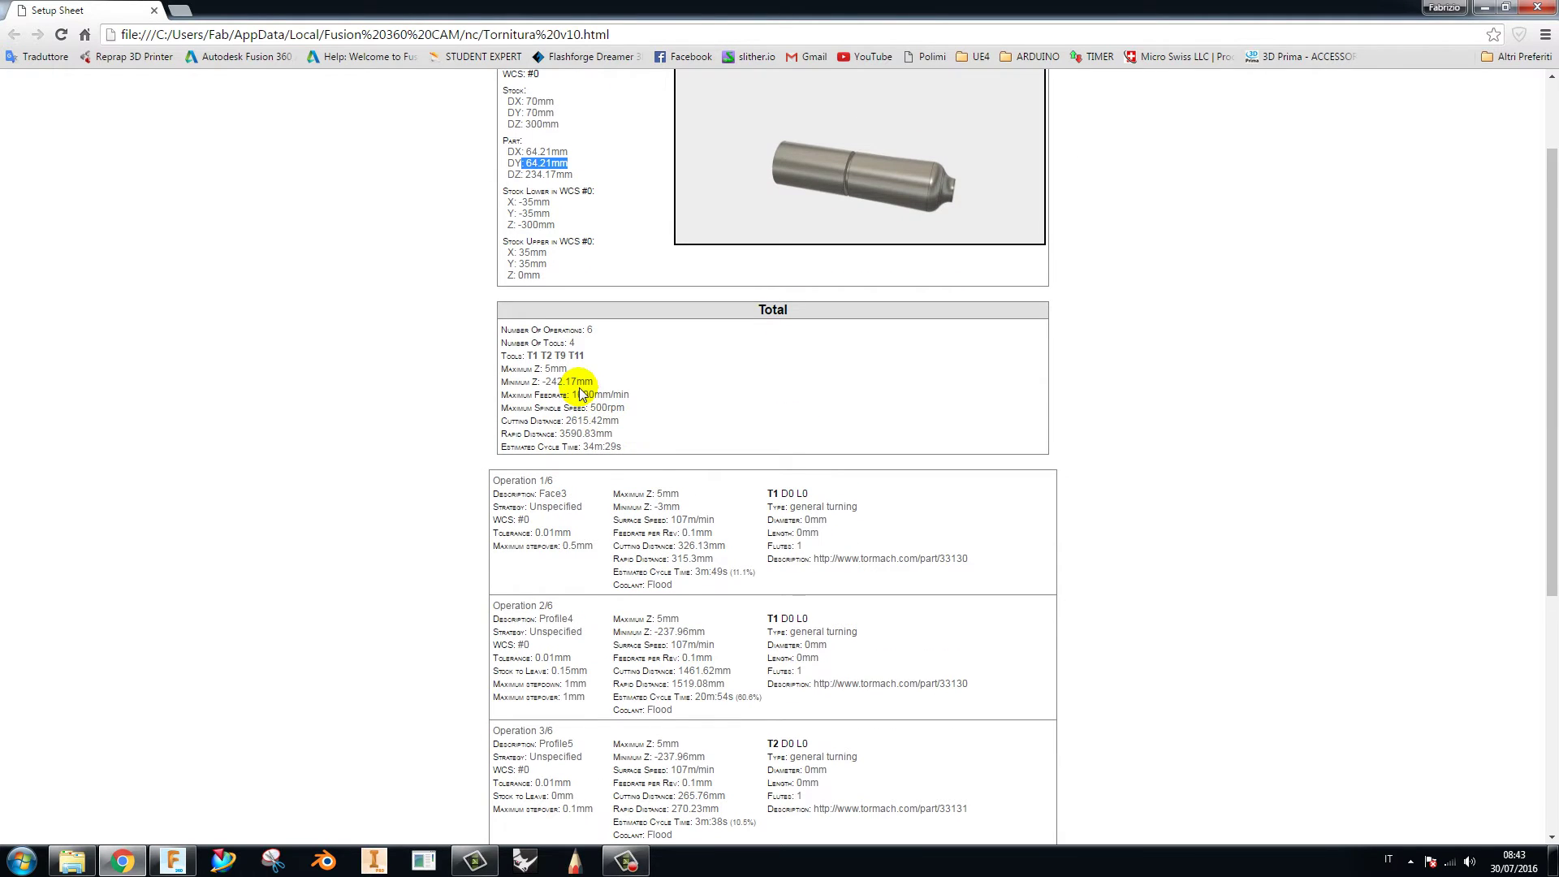
left_click(498, 358)
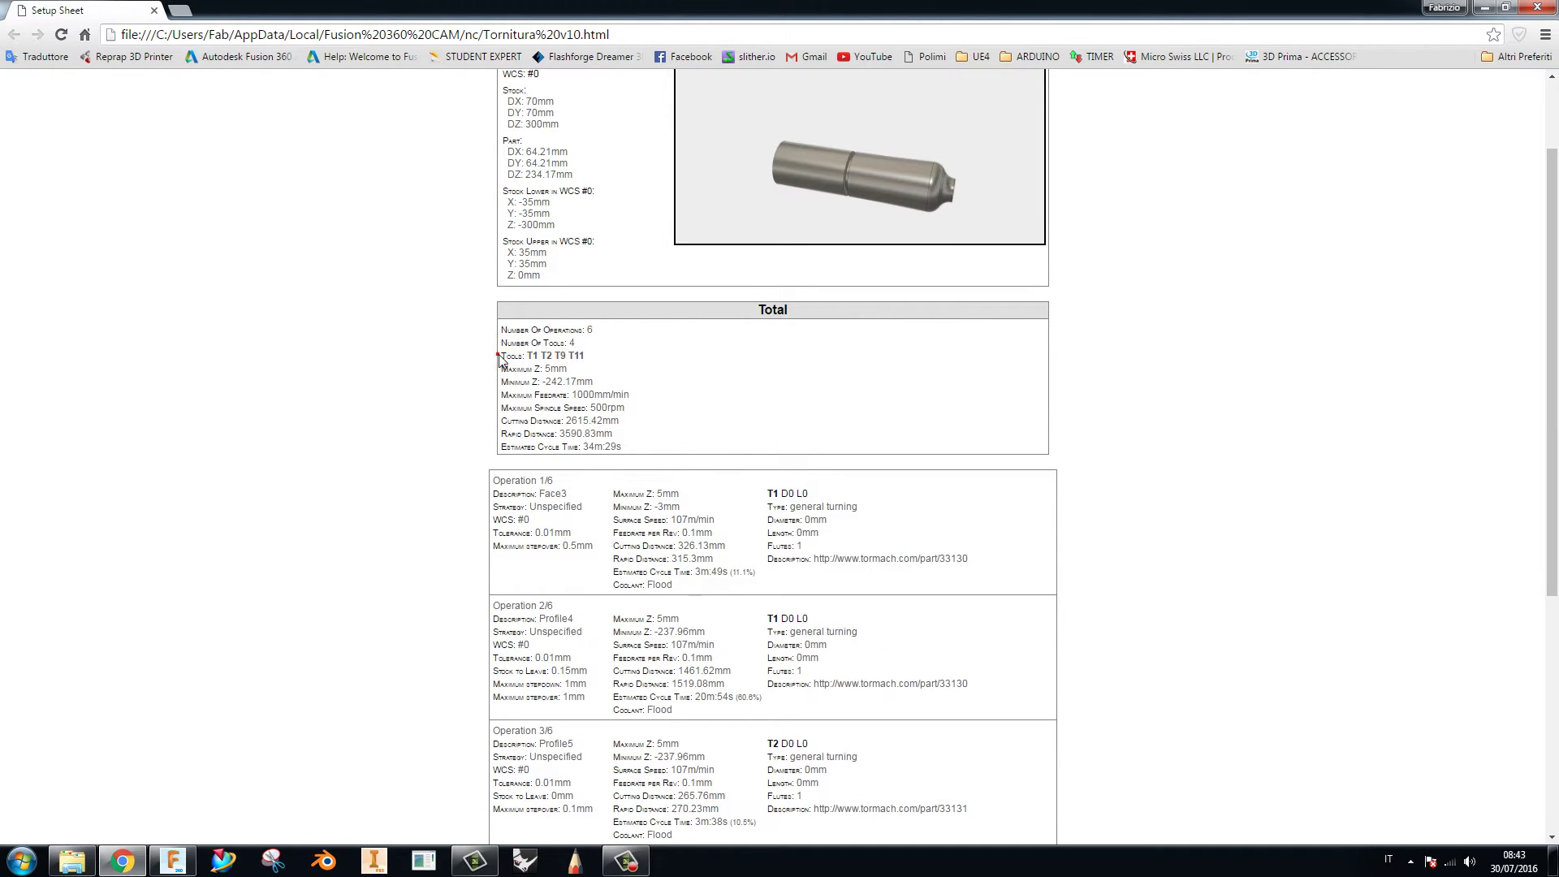
left_click_drag(498, 358, 571, 359)
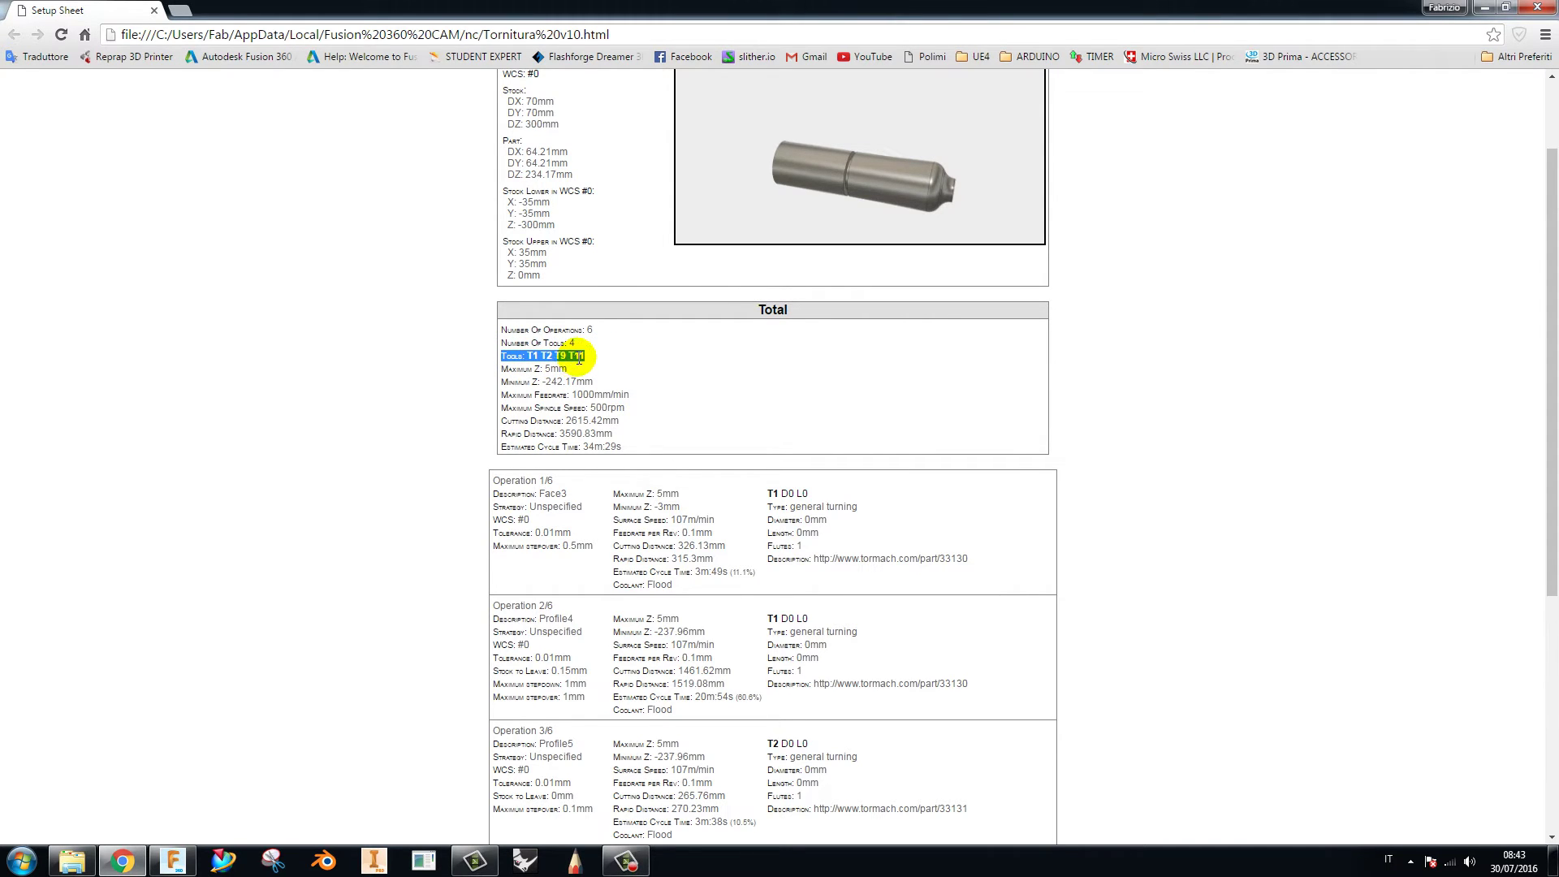
left_click(573, 359)
double_click(562, 357)
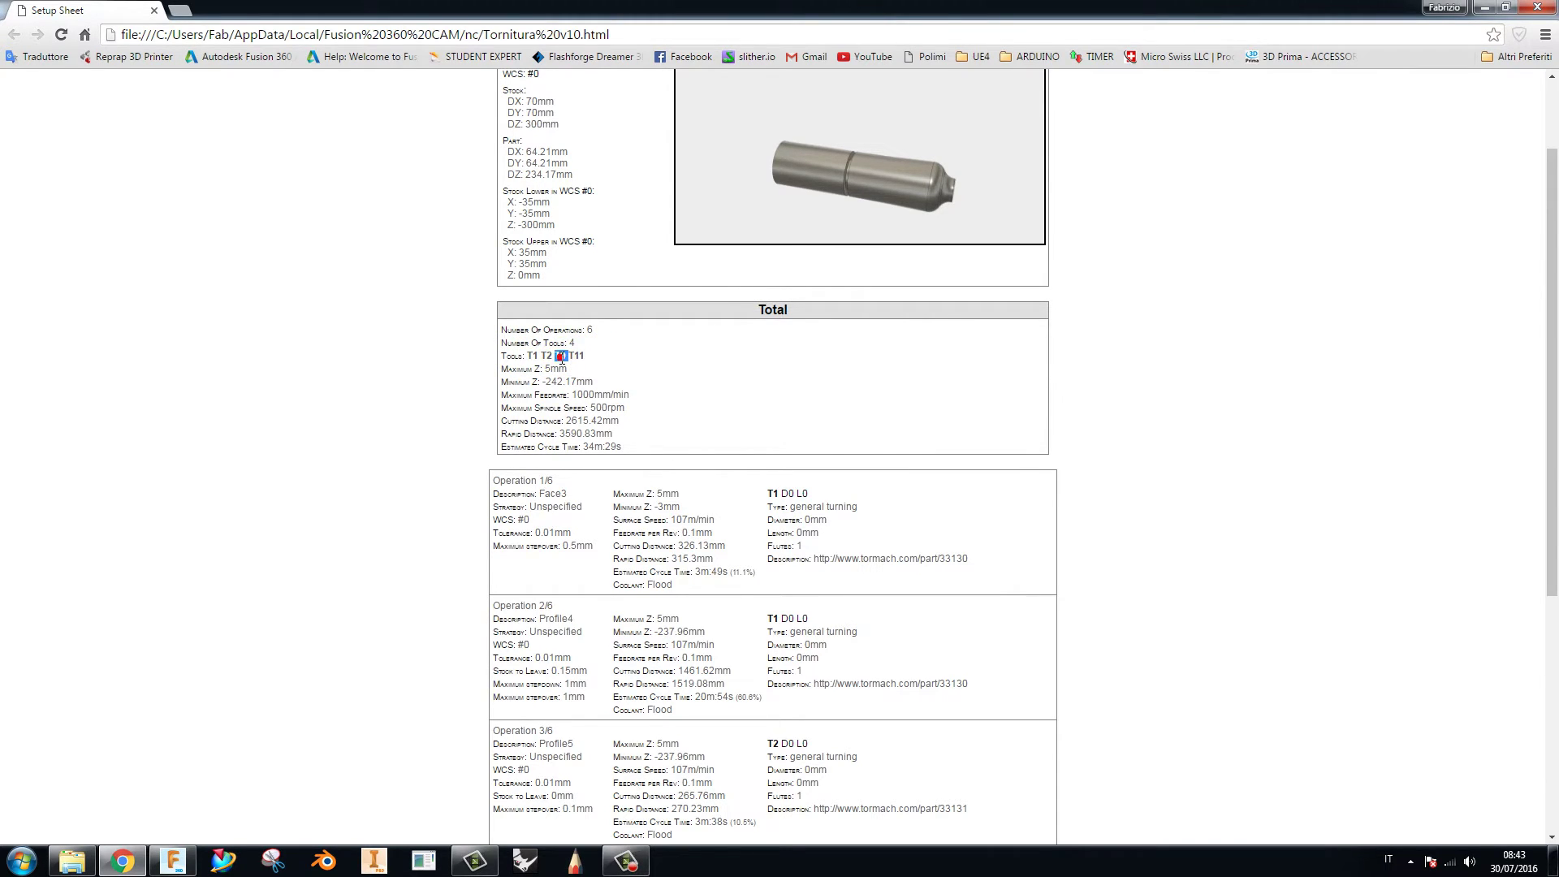
left_click_drag(548, 342, 598, 341)
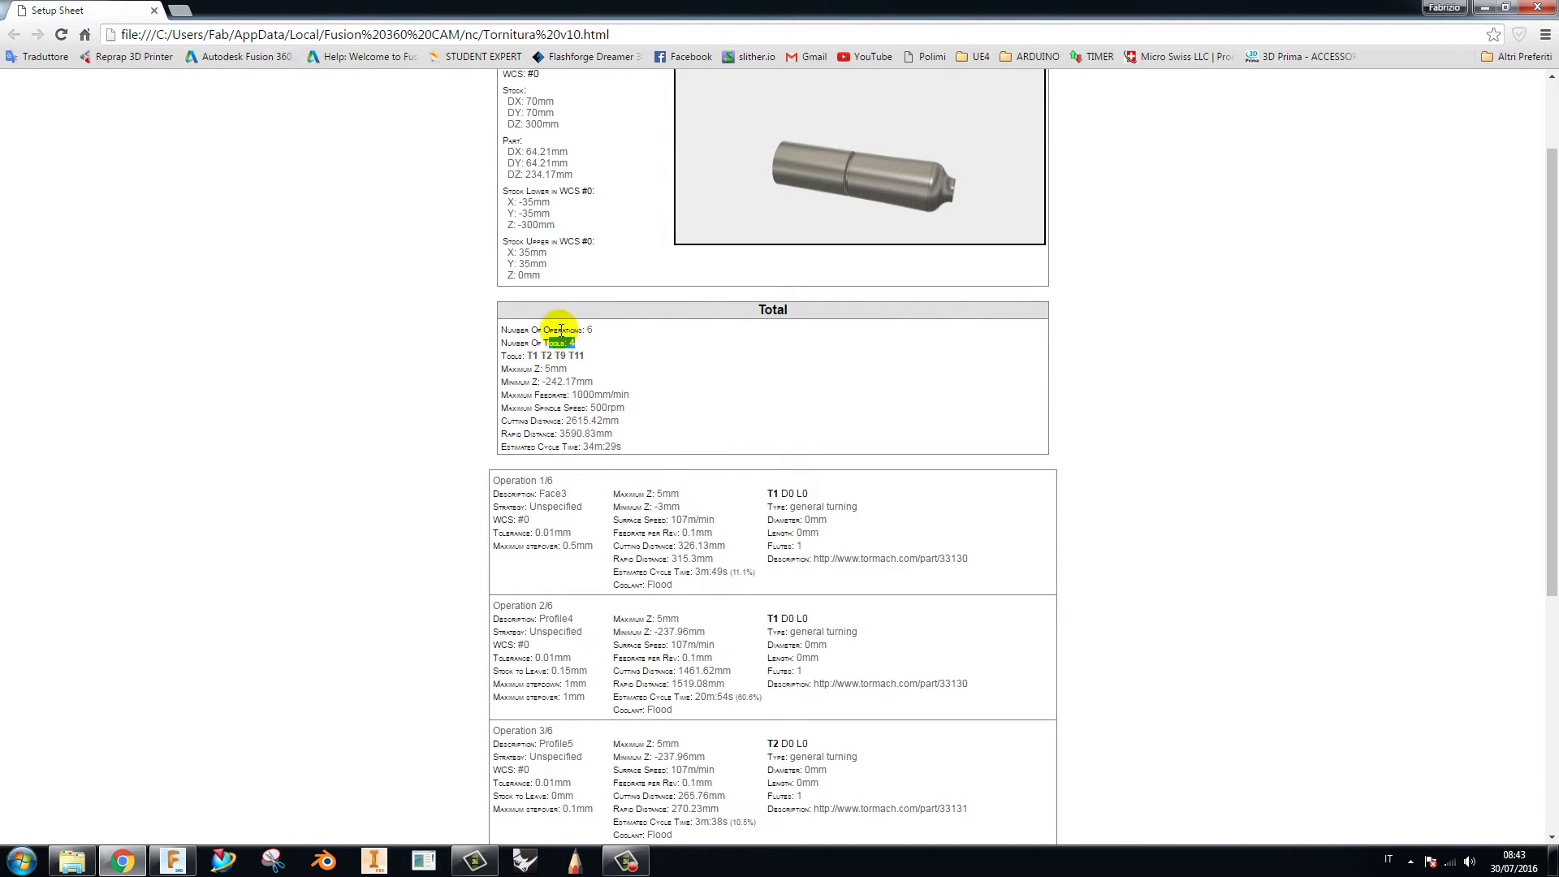
triple_click(561, 330)
left_click(676, 371)
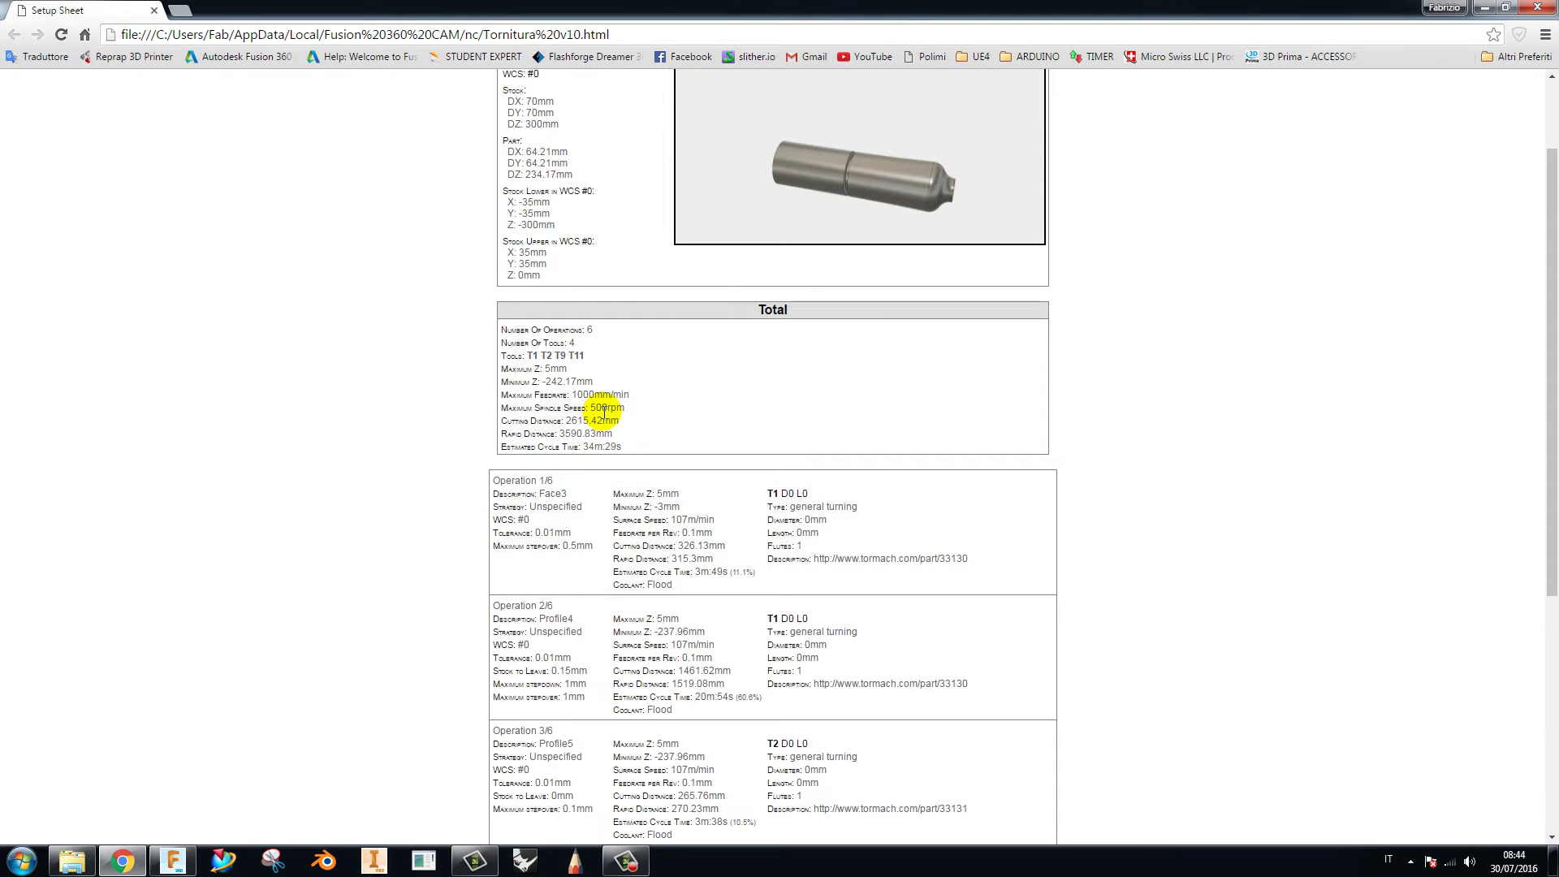
left_click_drag(571, 394, 660, 387)
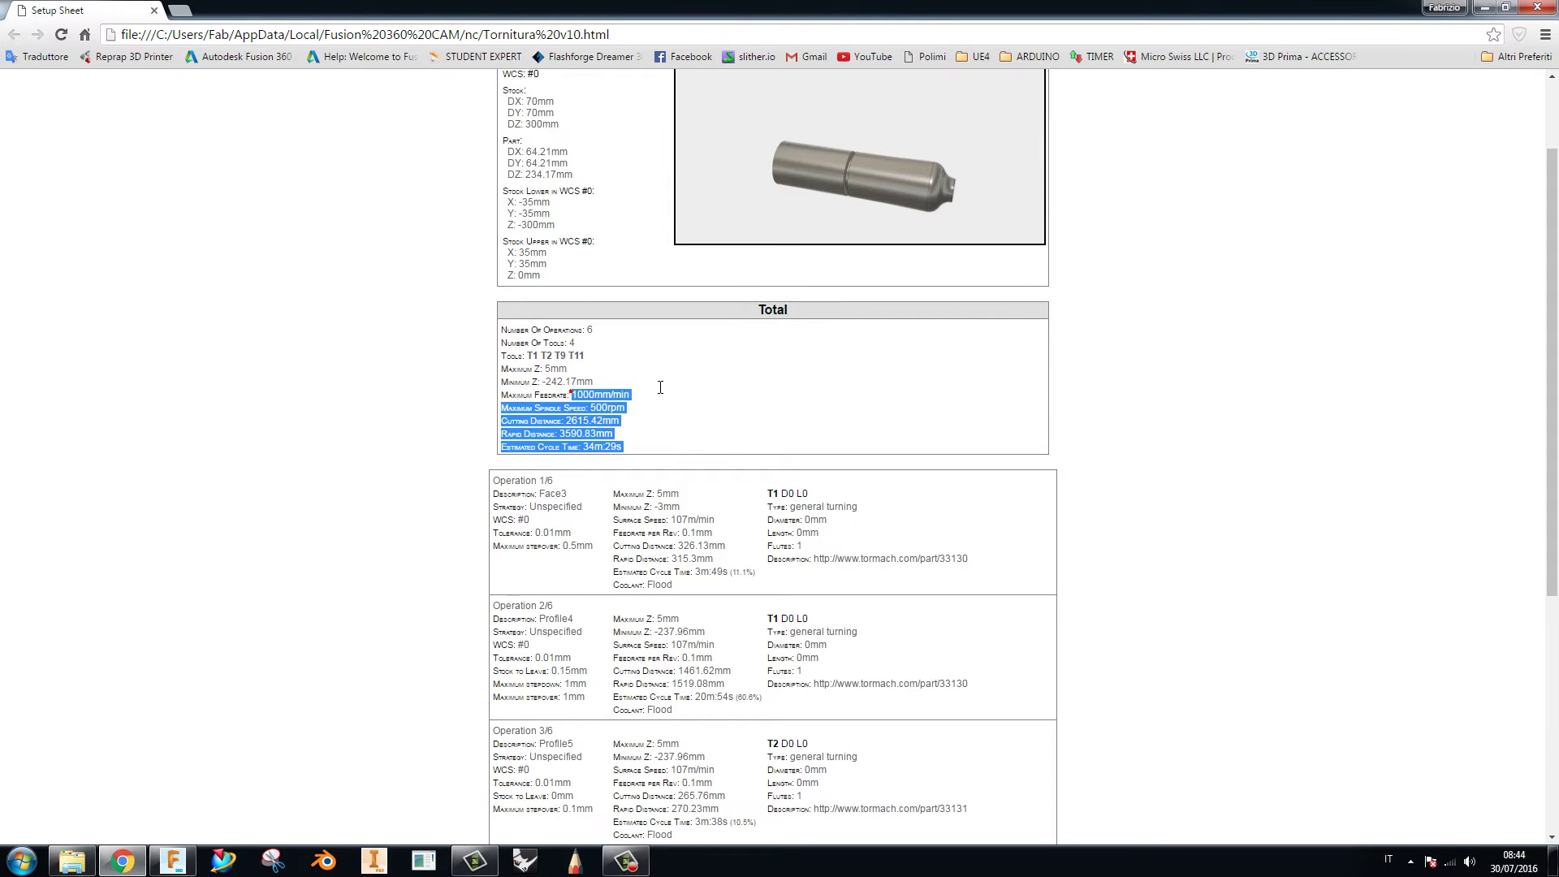
left_click(630, 392, "shift")
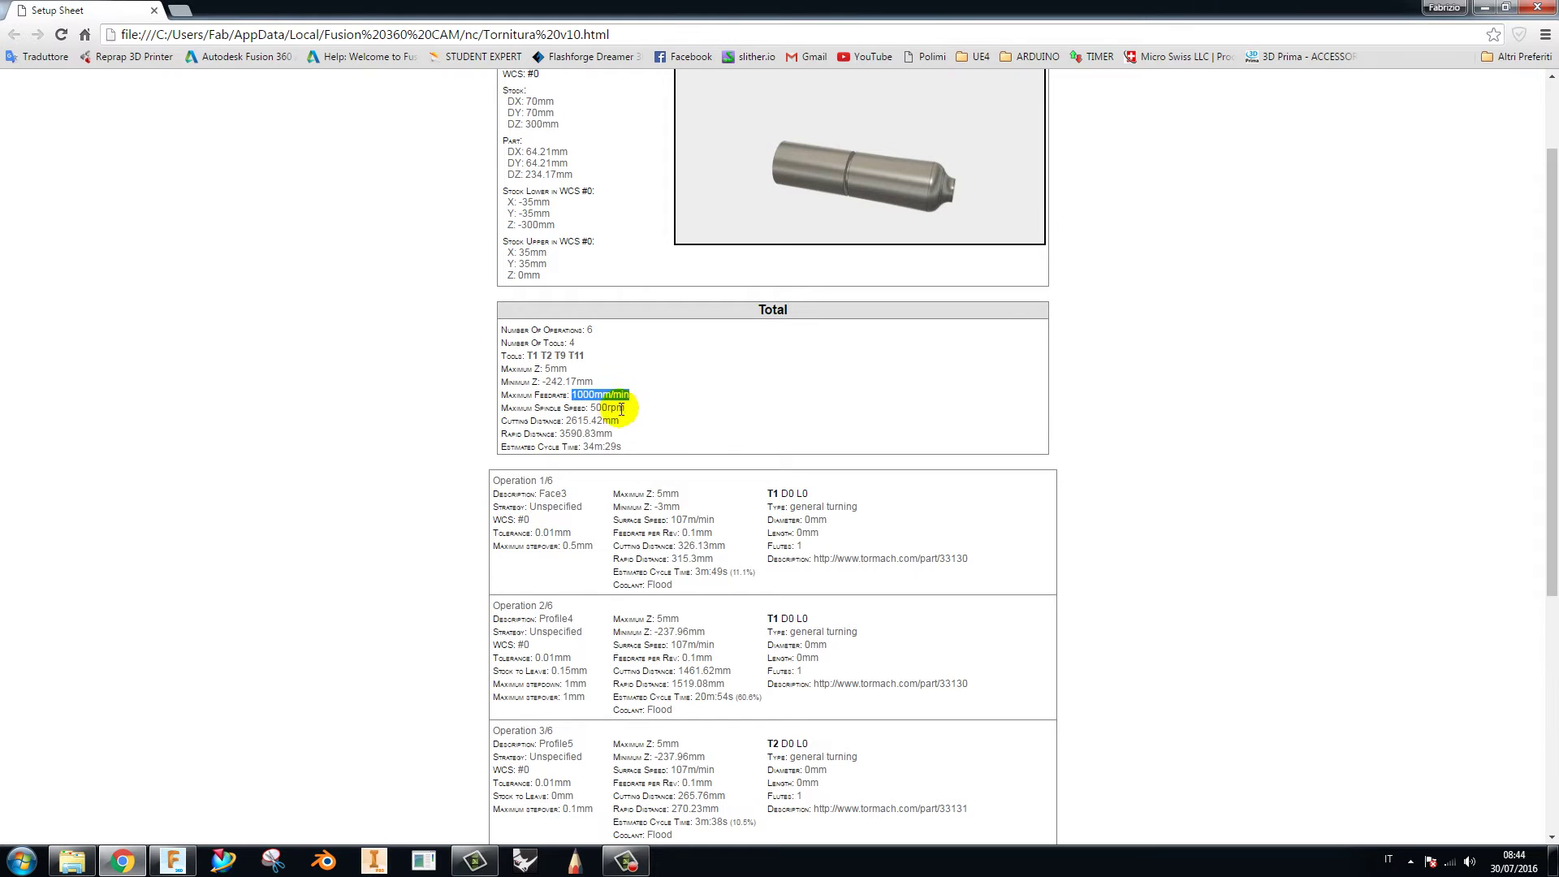
left_click_drag(601, 407, 624, 449)
left_click(630, 405, "shift")
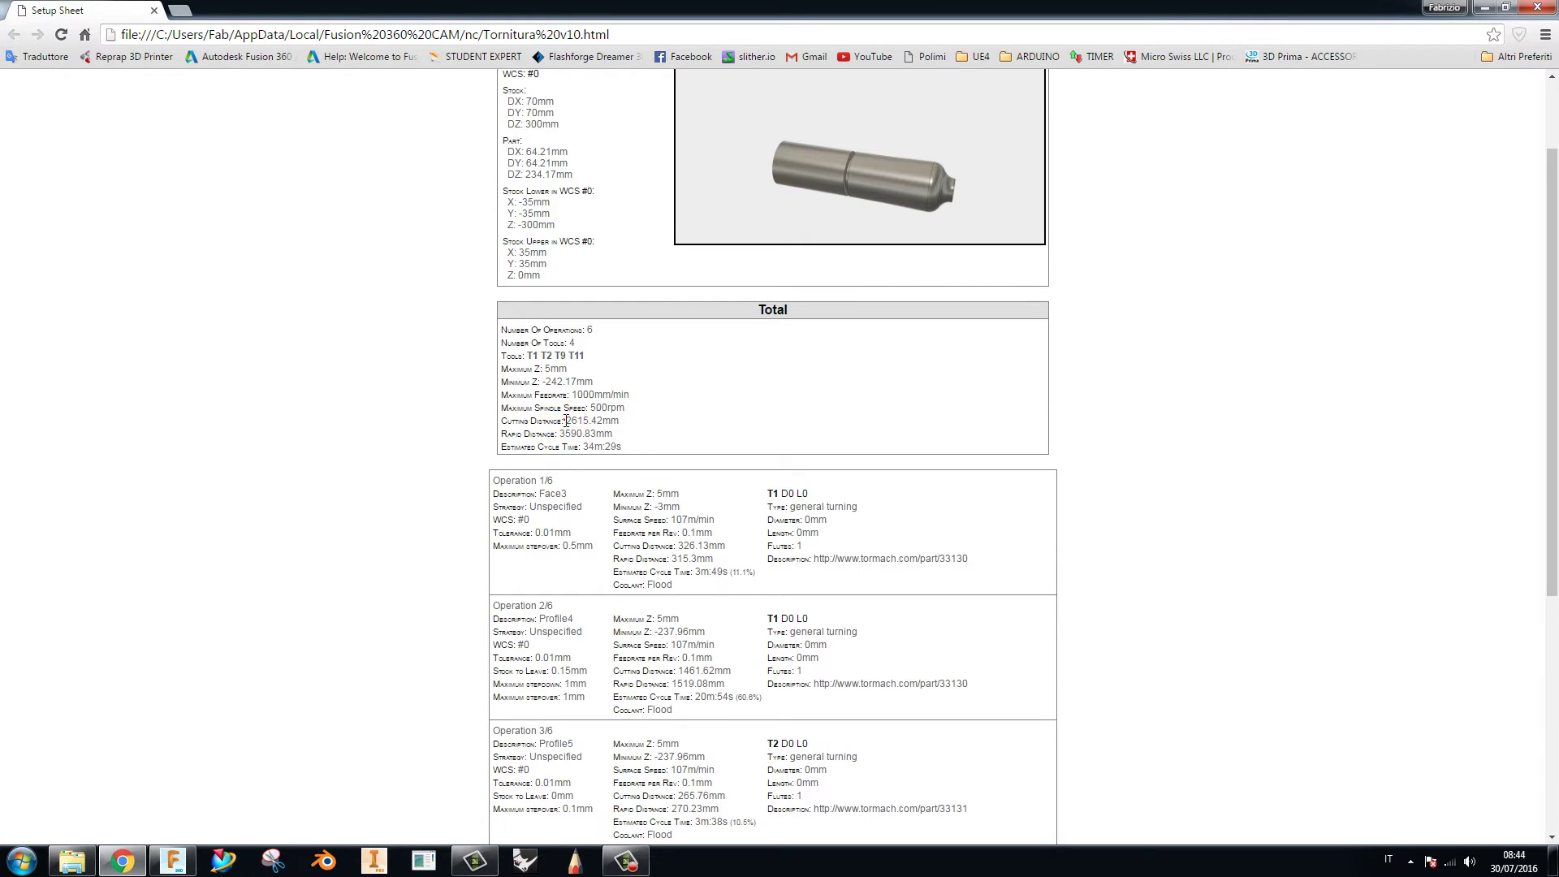
mouse_move(565, 421)
left_mouse_down()
mouse_move(625, 420)
mouse_move(627, 438)
left_mouse_up()
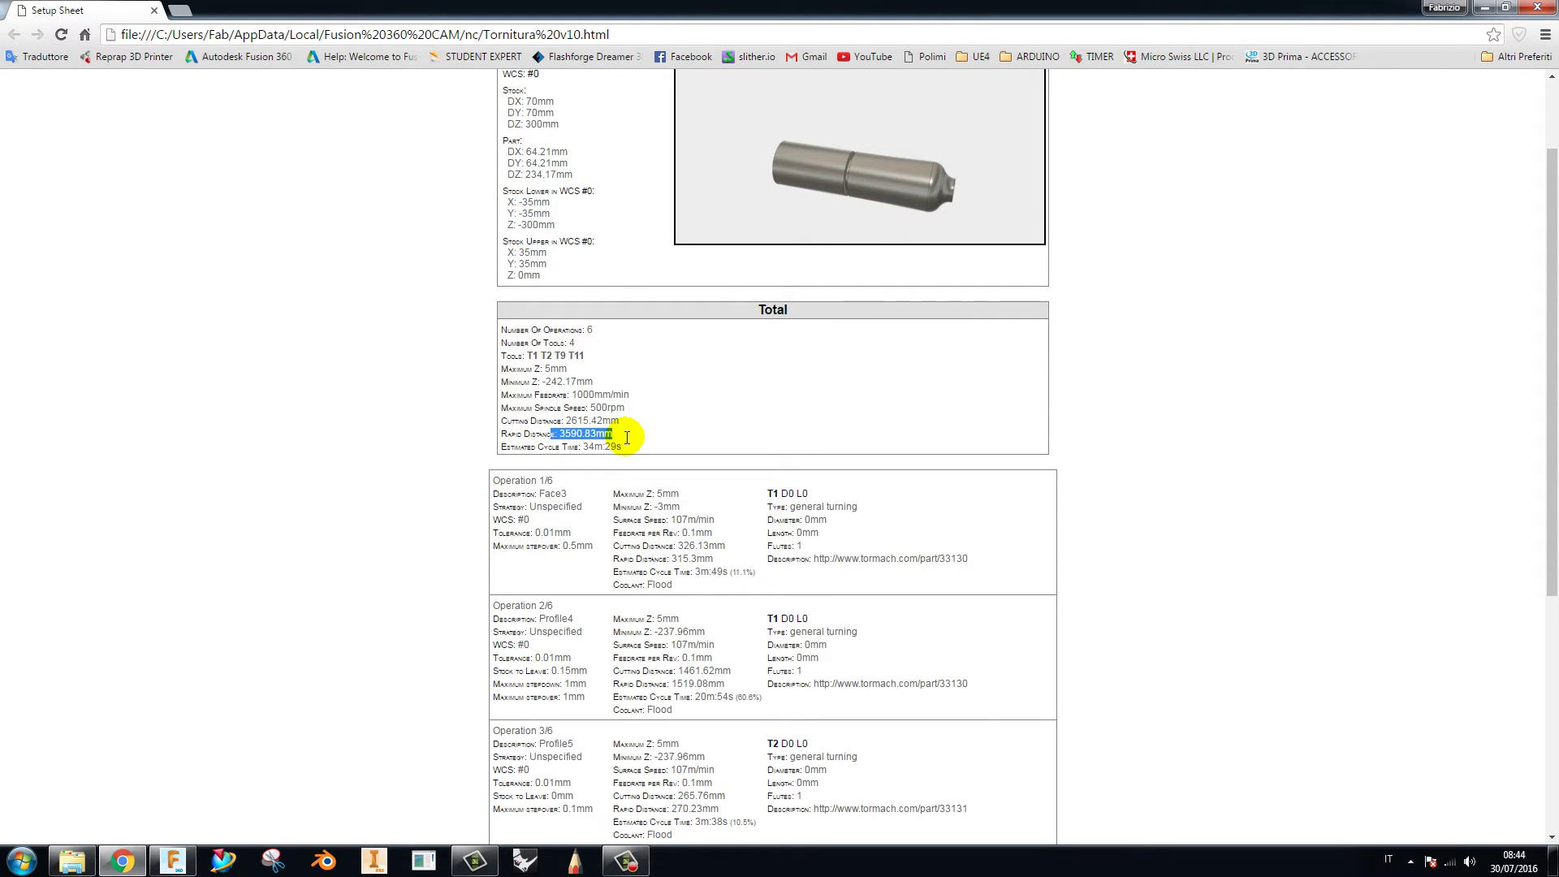
left_click_drag(582, 446, 630, 452)
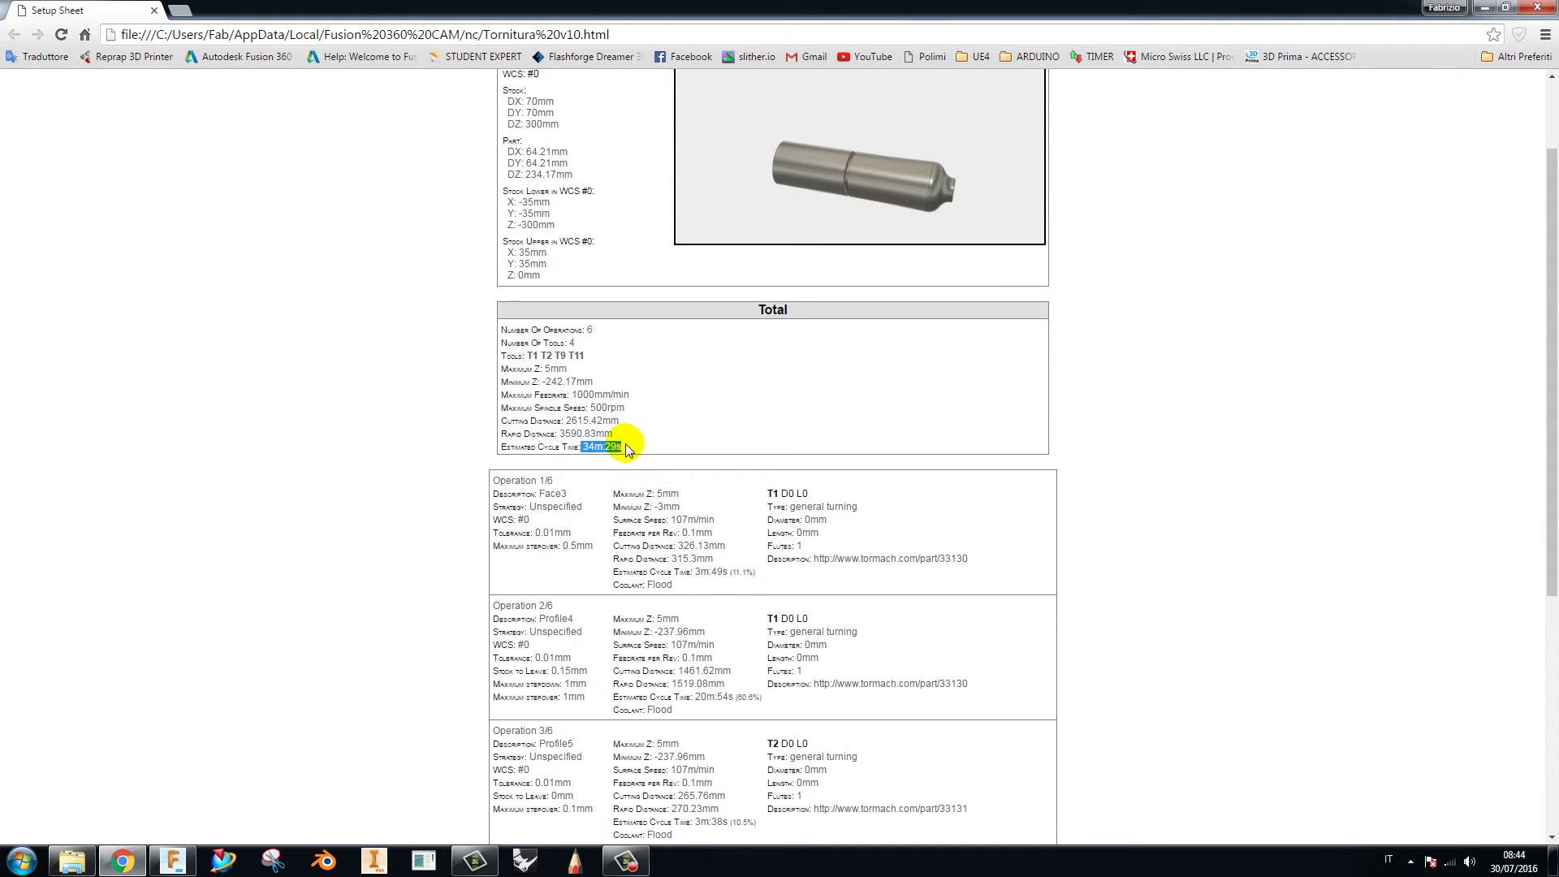
double_click(595, 447)
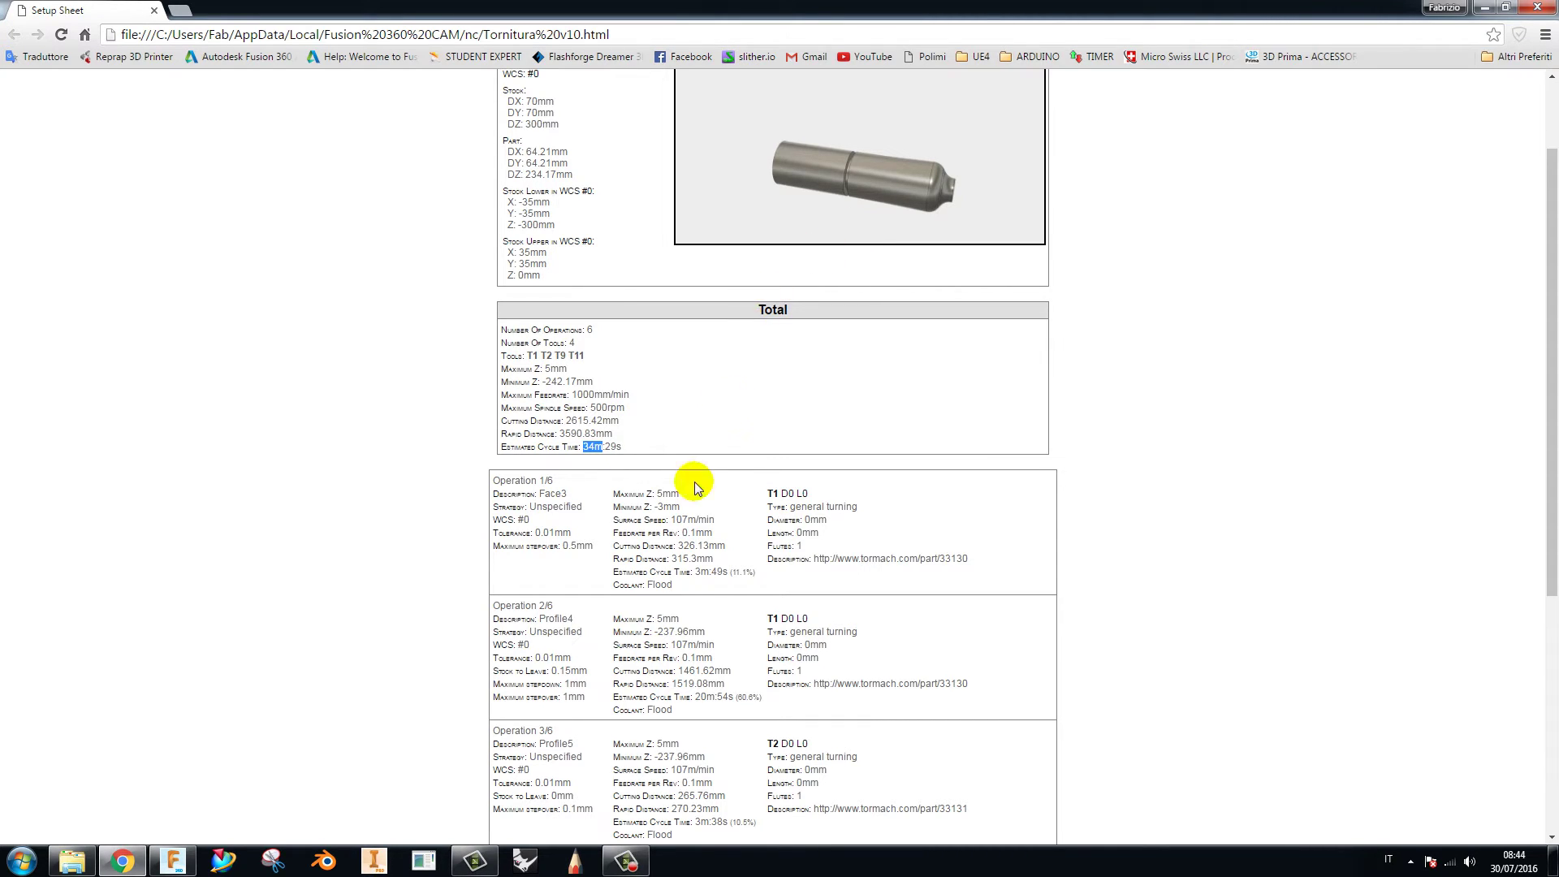
left_click(658, 497)
scroll(658, 497, "down", 2)
scroll(660, 415, "down", 2)
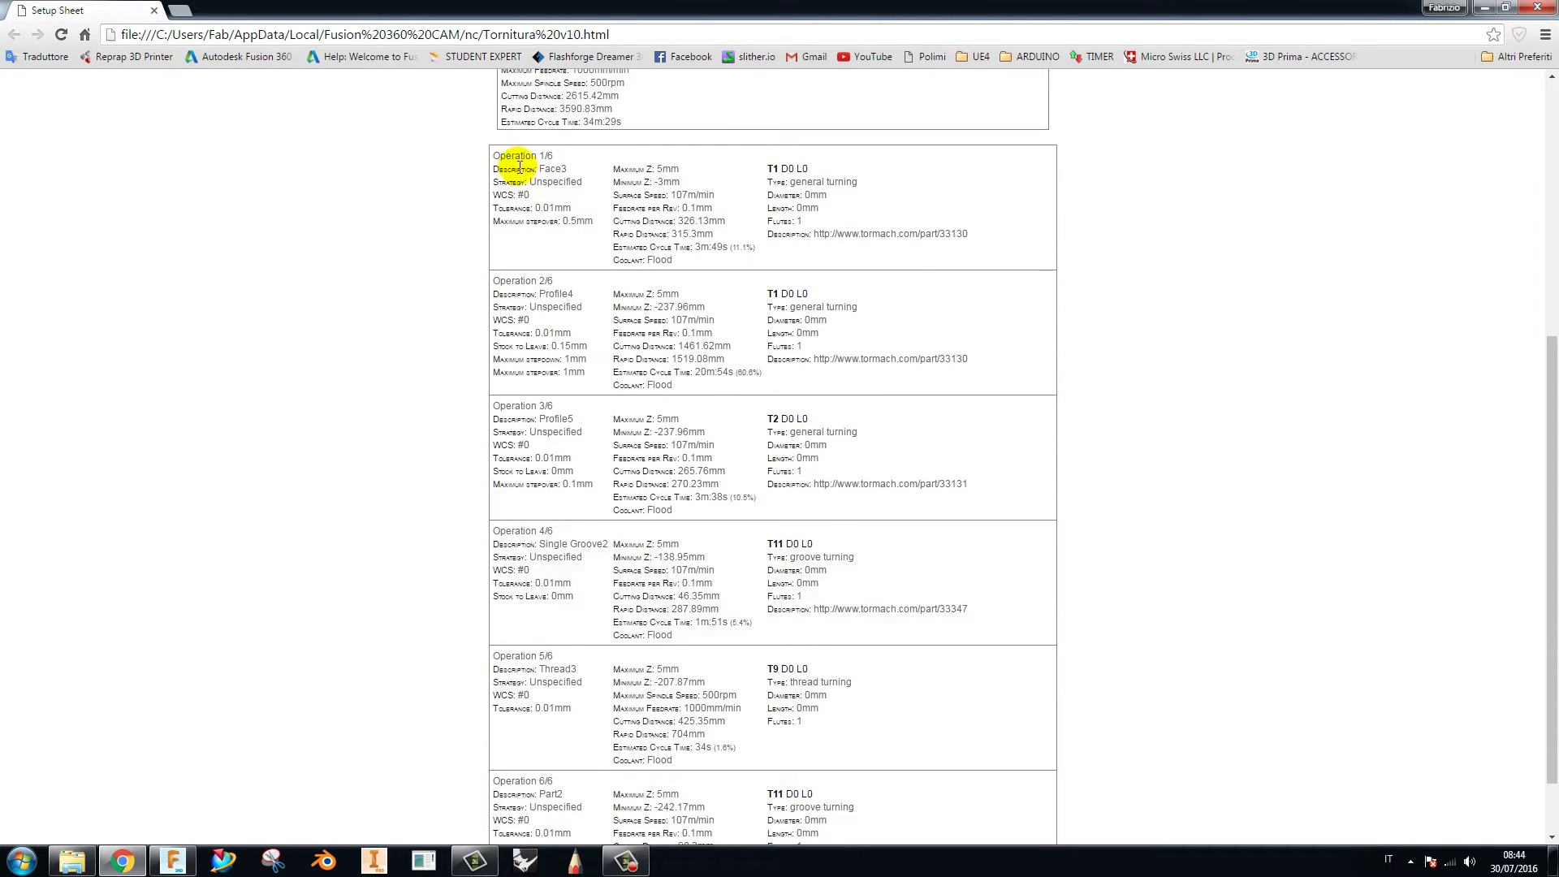
left_click_drag(491, 154, 970, 239)
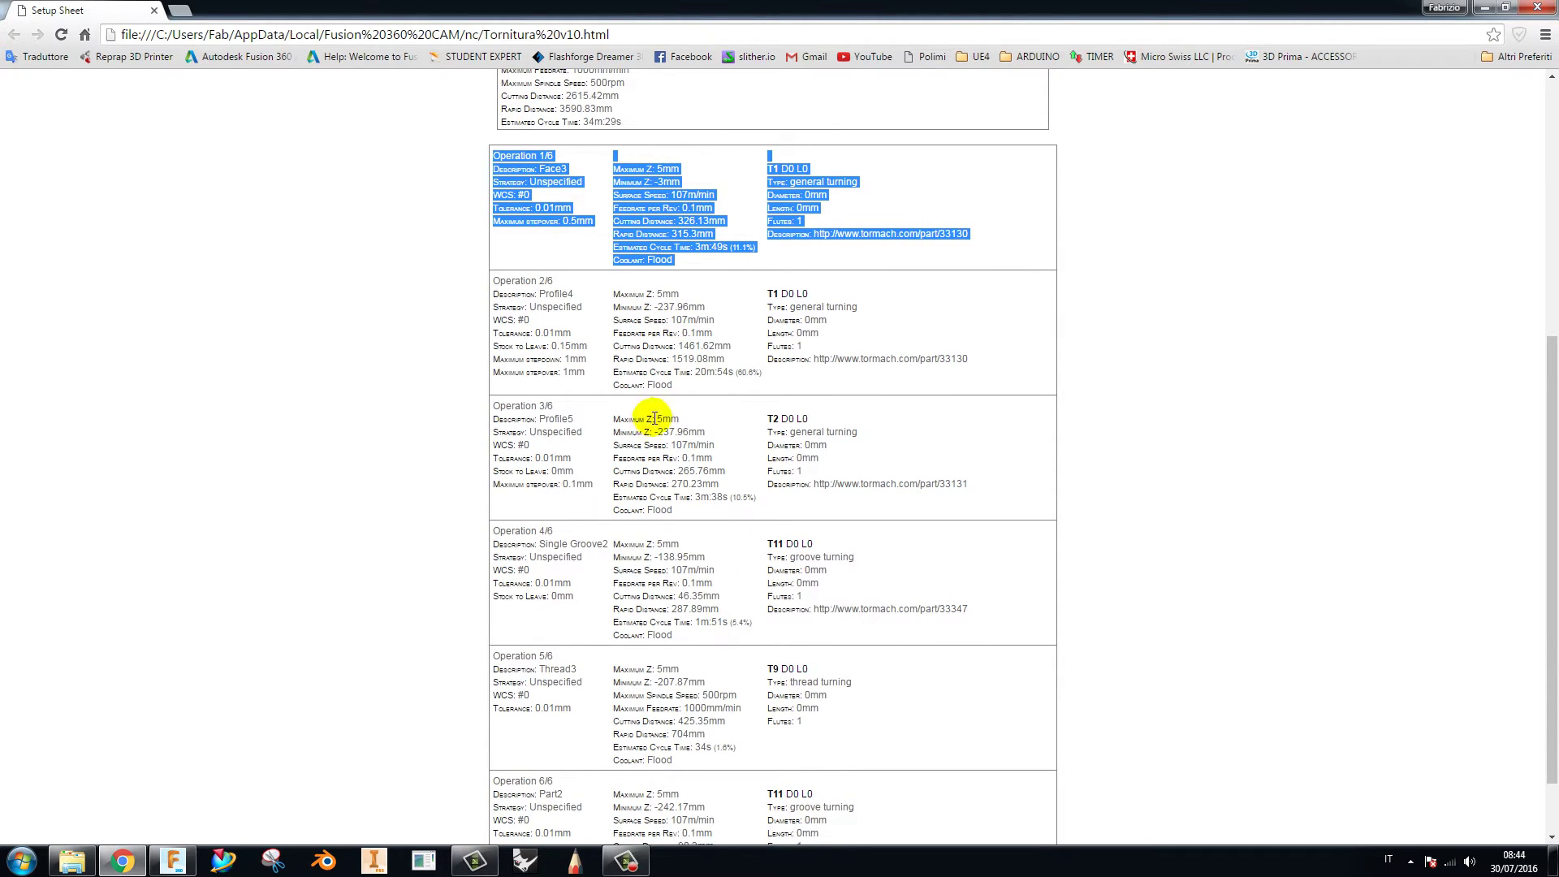
scroll(662, 585, "down", 2)
scroll(674, 589, "up", 3)
scroll(674, 589, "up", 1)
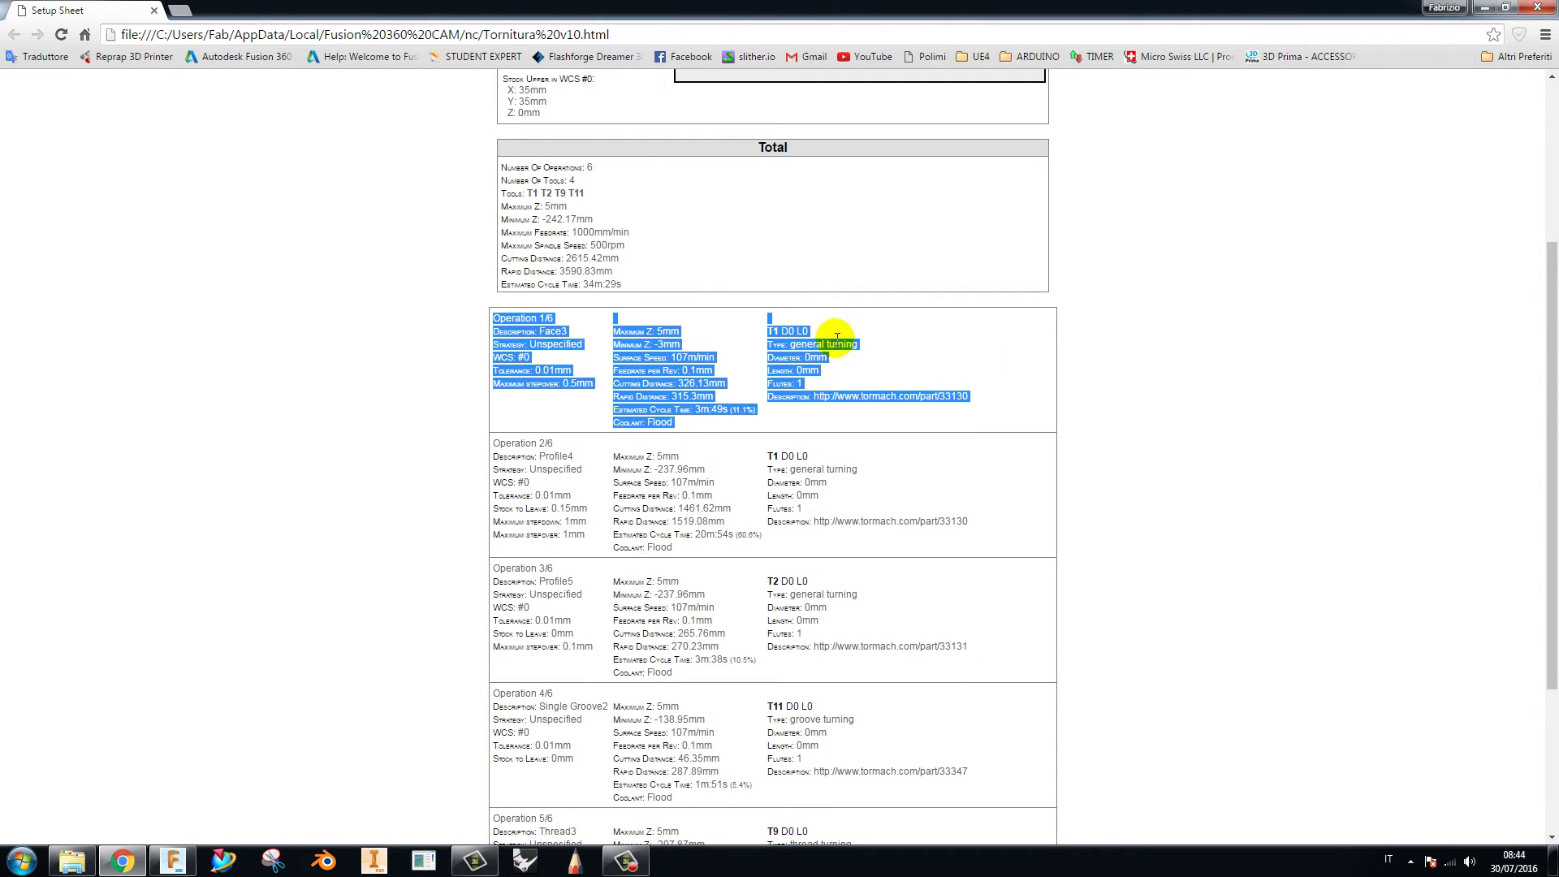
left_click(664, 325)
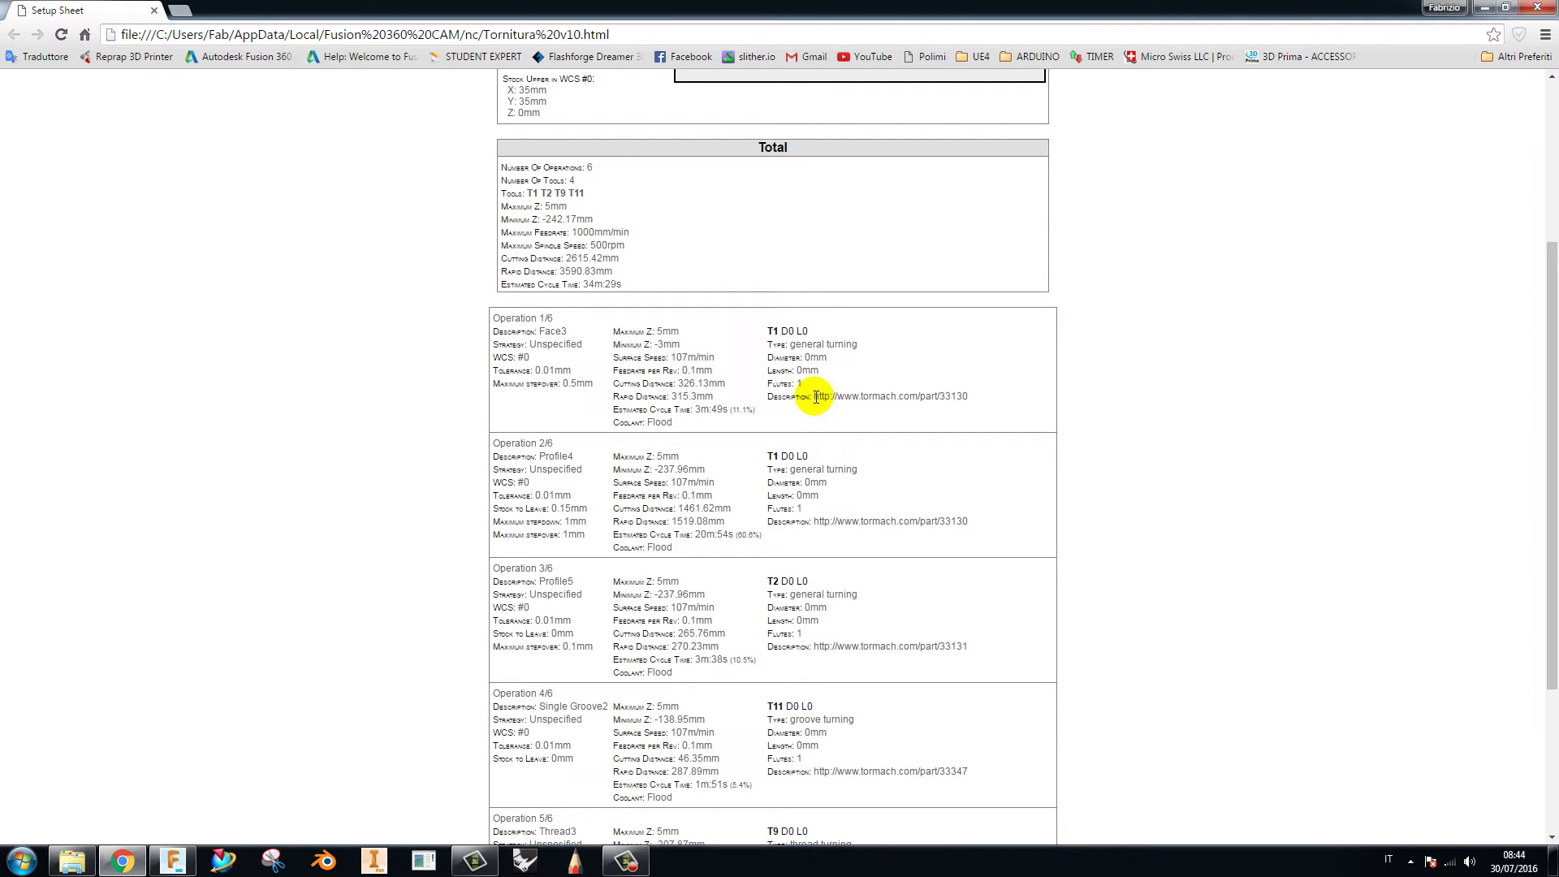
scroll(812, 410, "up", 3)
scroll(783, 410, "up", 3)
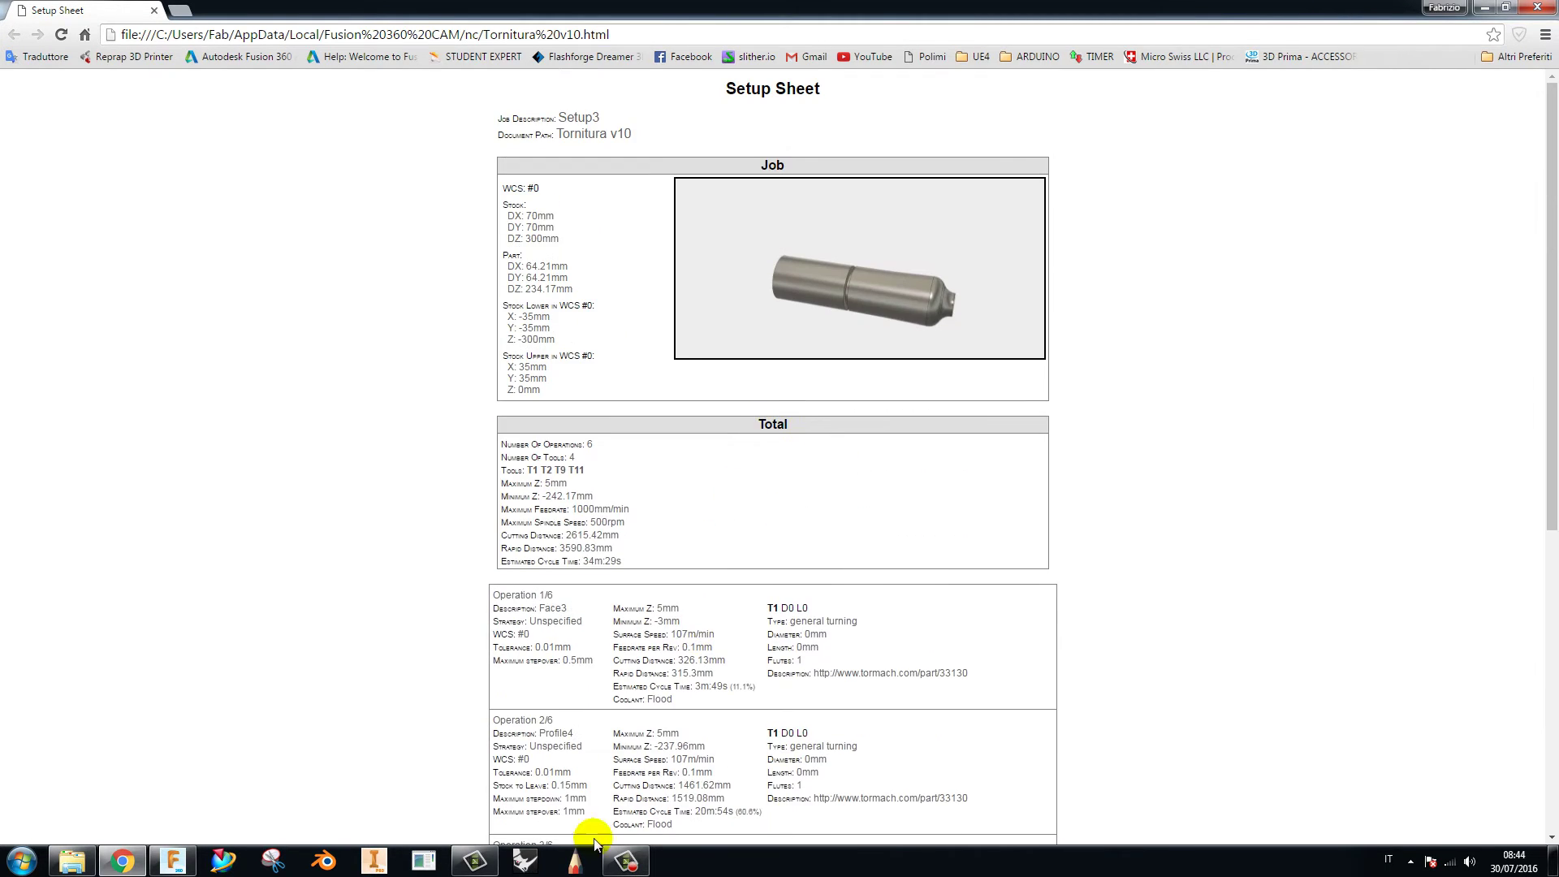
- Bring Fusion 360 forward on the Intro to 3D Strategies design with its CAM actions menu showing
left_click(175, 862)
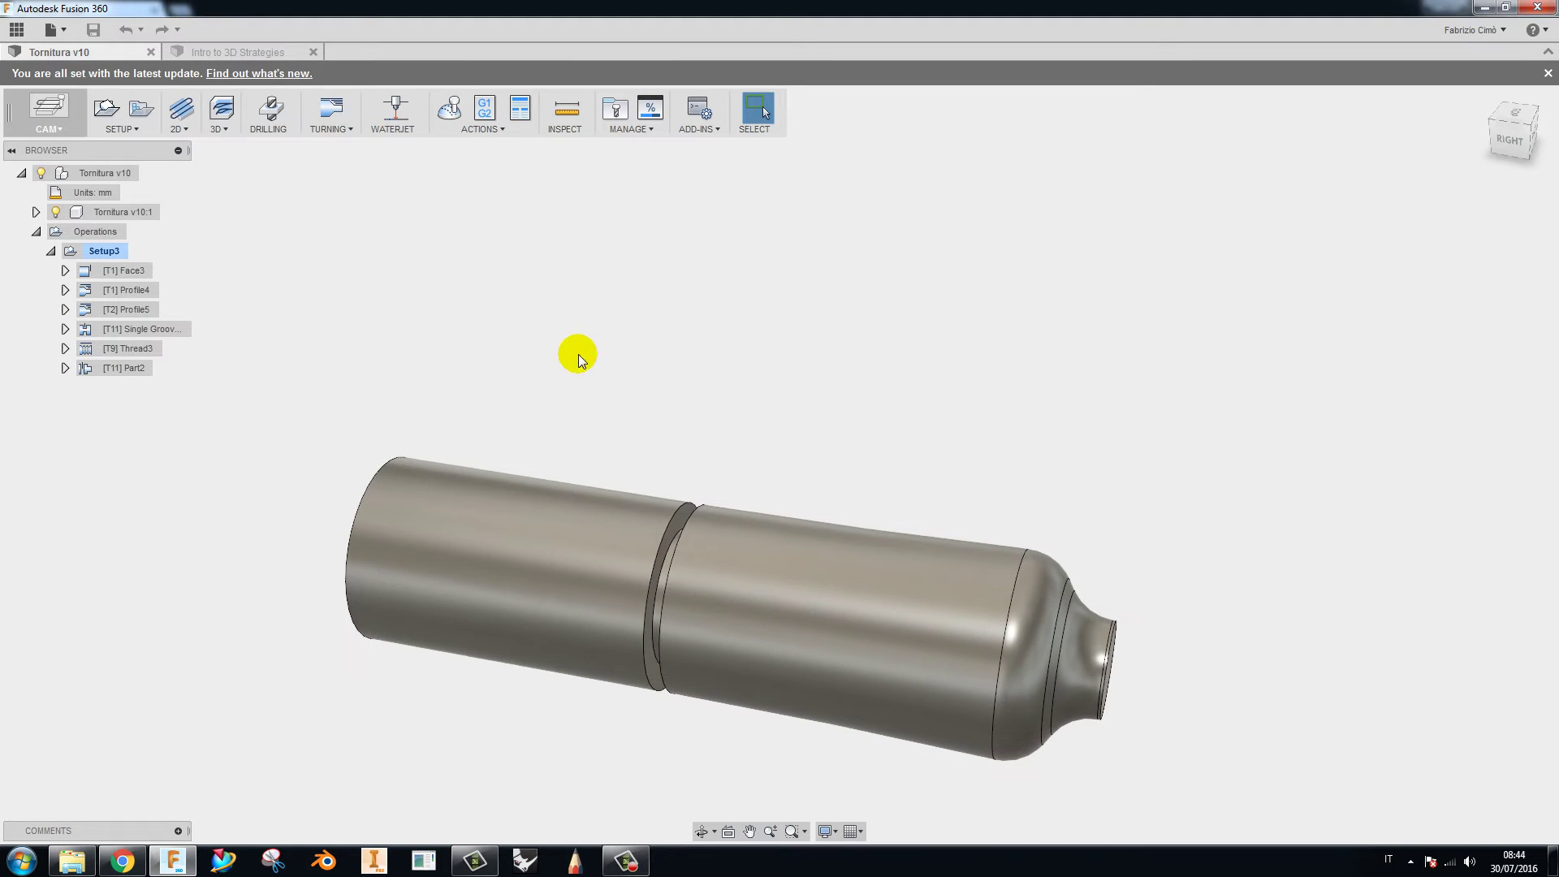
left_click(635, 442)
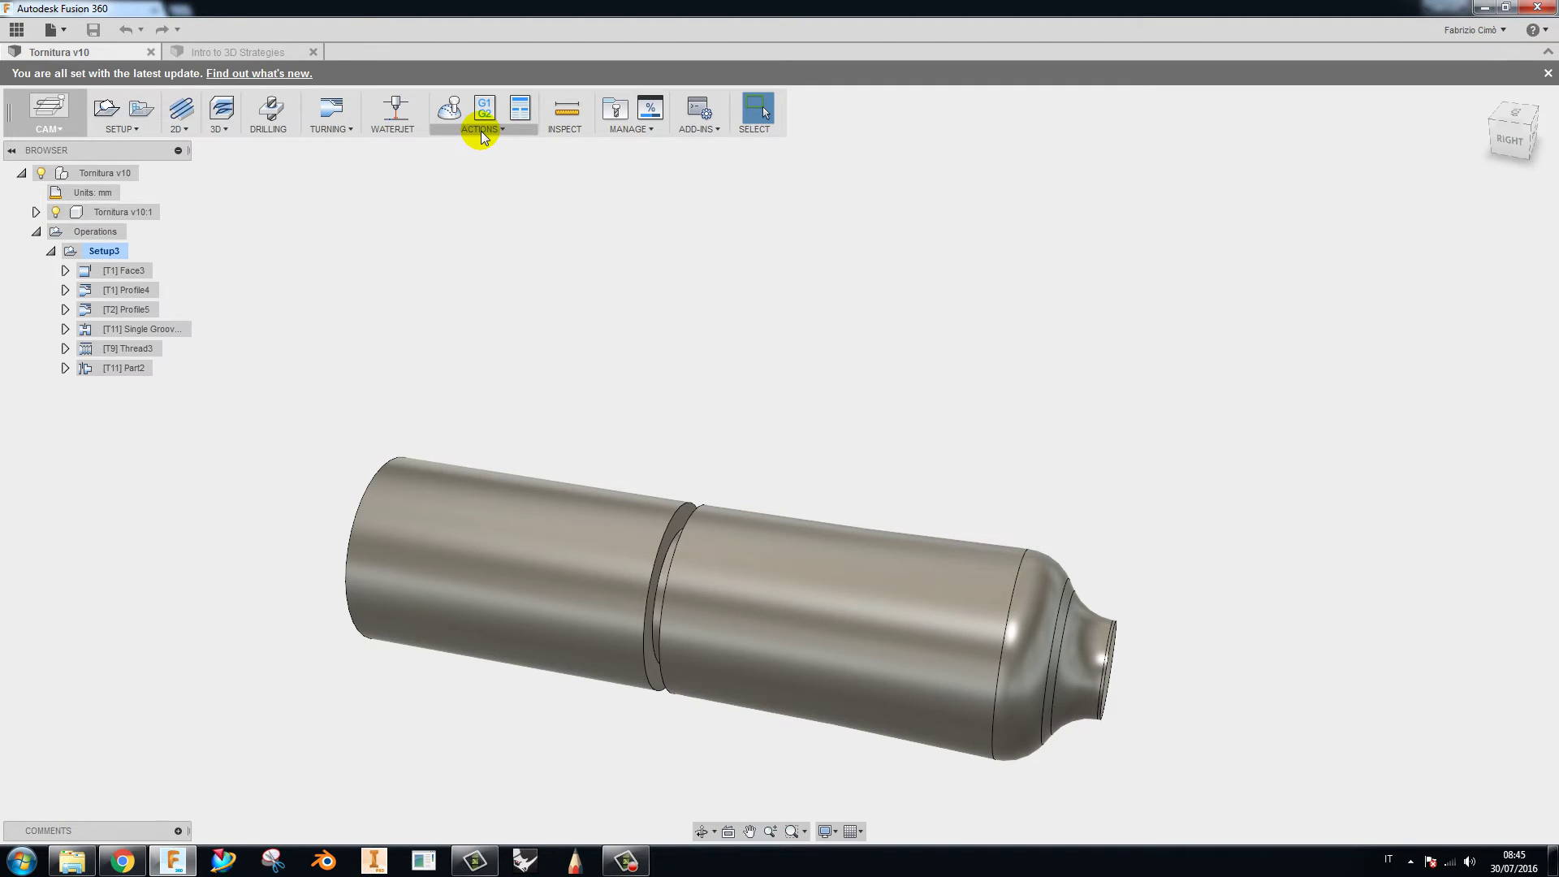
left_click(227, 53)
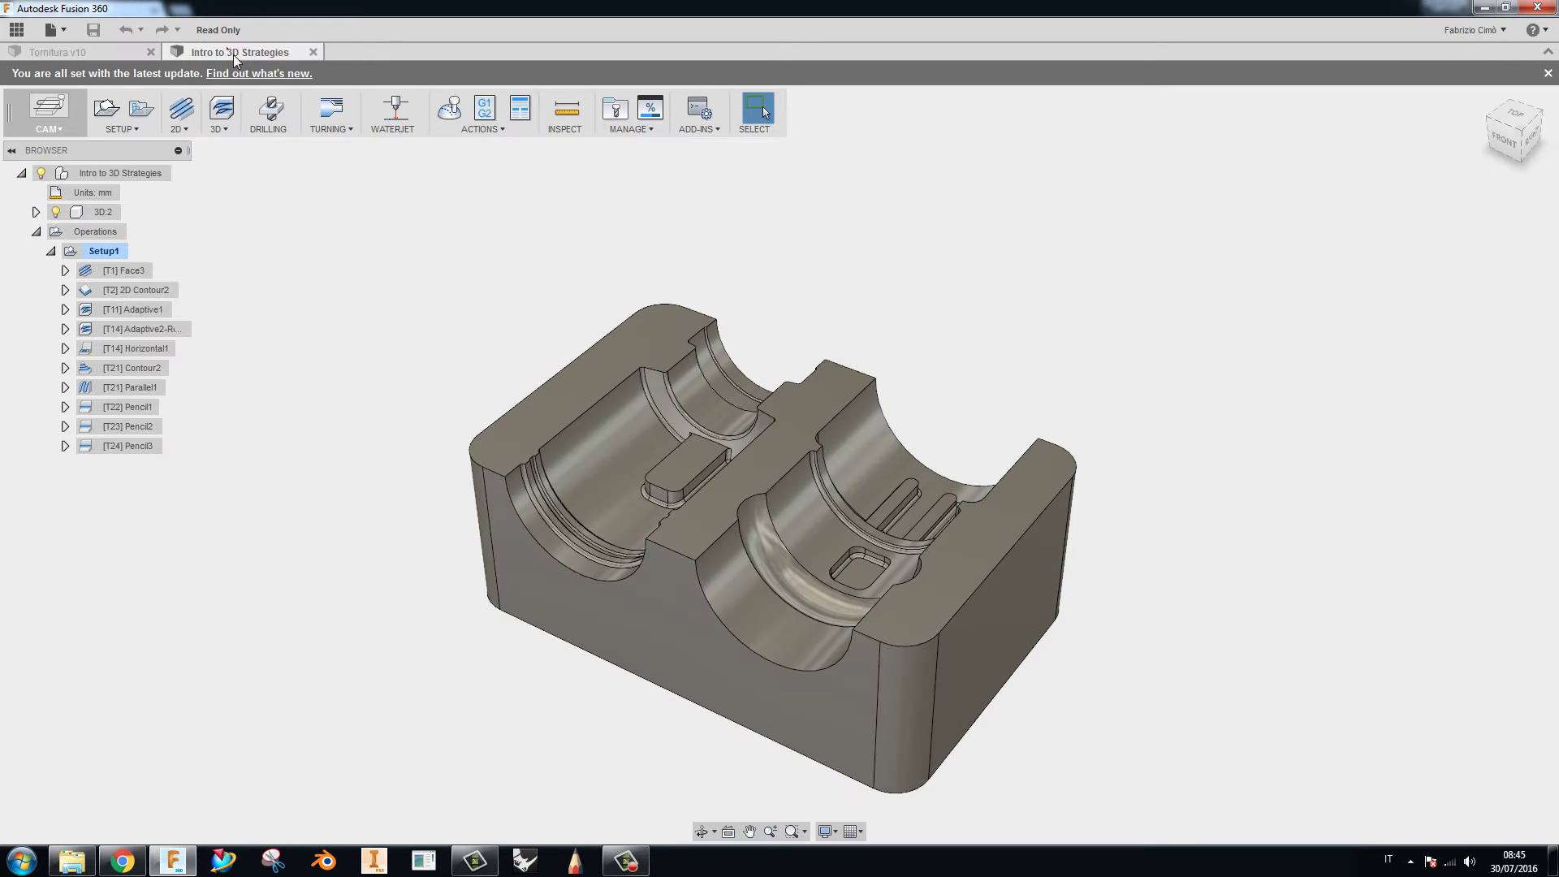
left_click(319, 325)
left_click(461, 129)
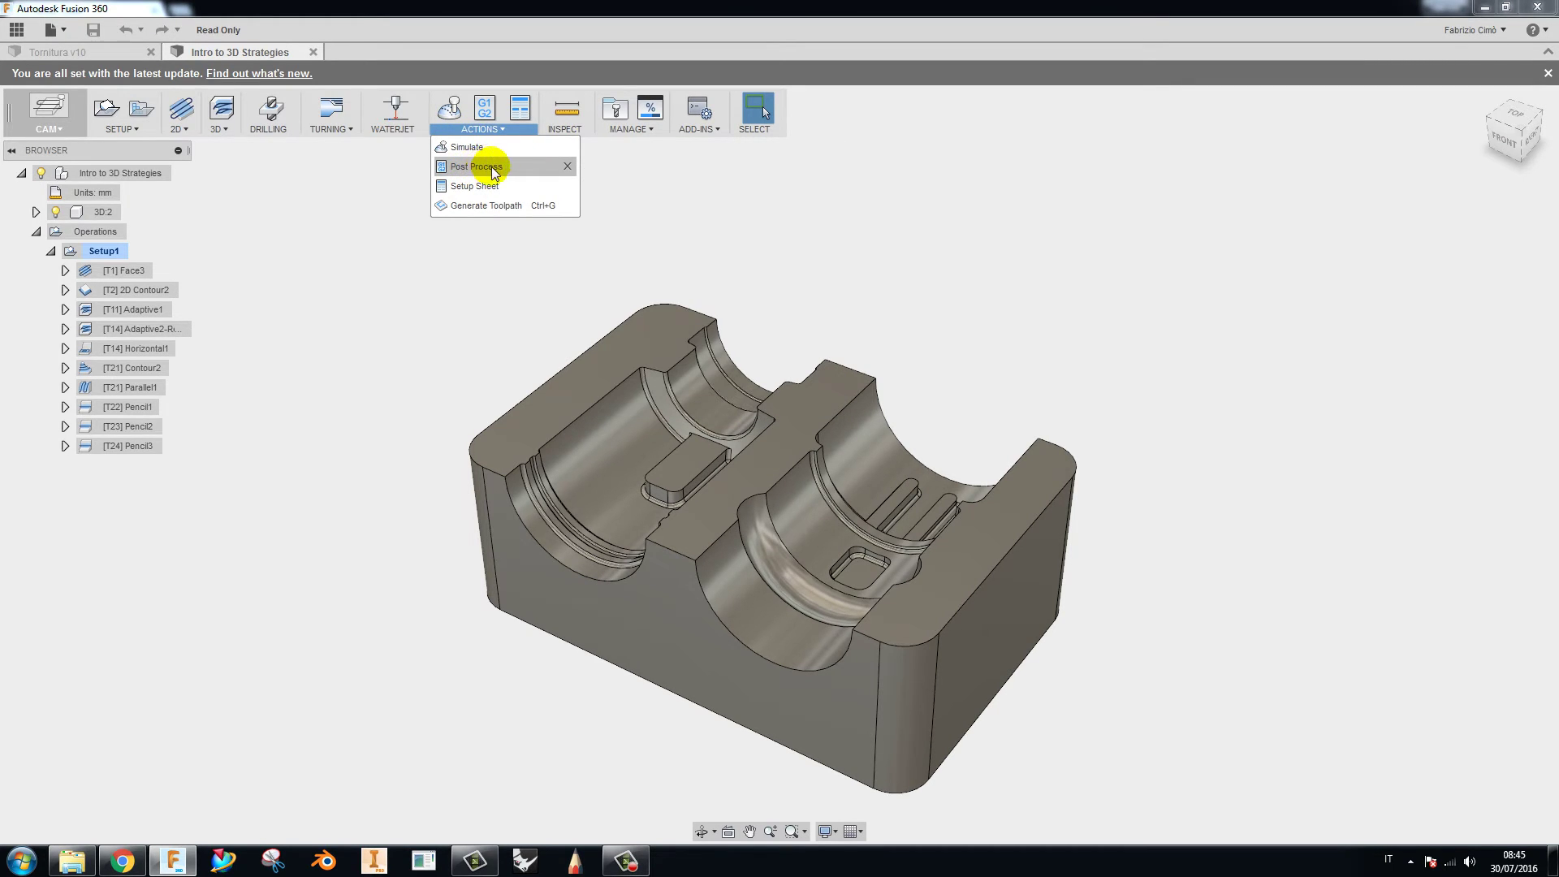
- Start post processing the Intro setup and scroll the configuration folder path to its start
left_click(479, 171)
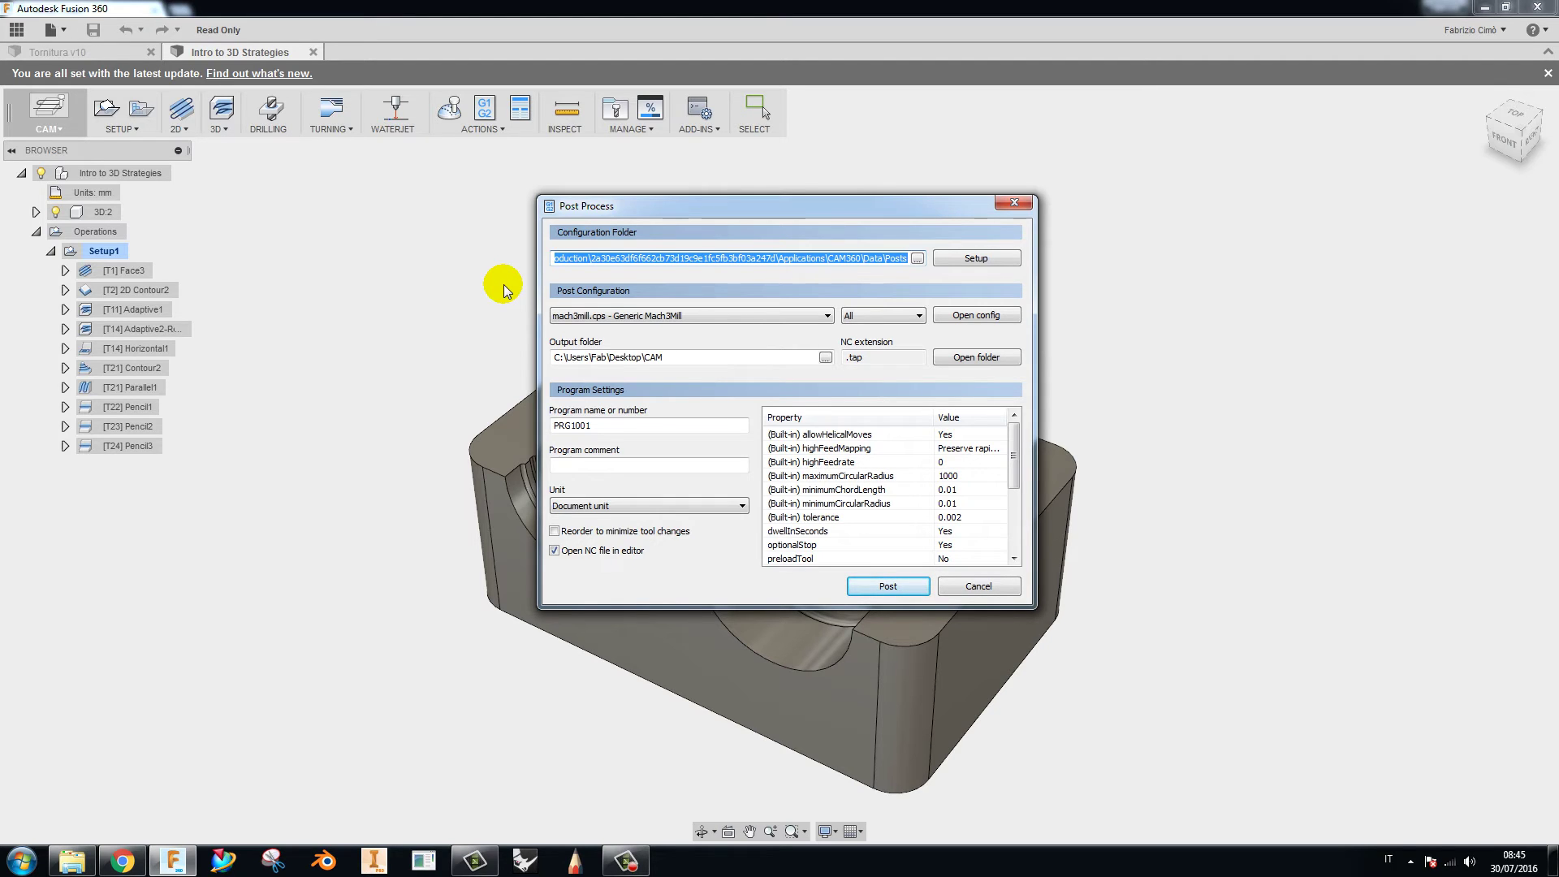
left_click_drag(688, 209, 742, 215)
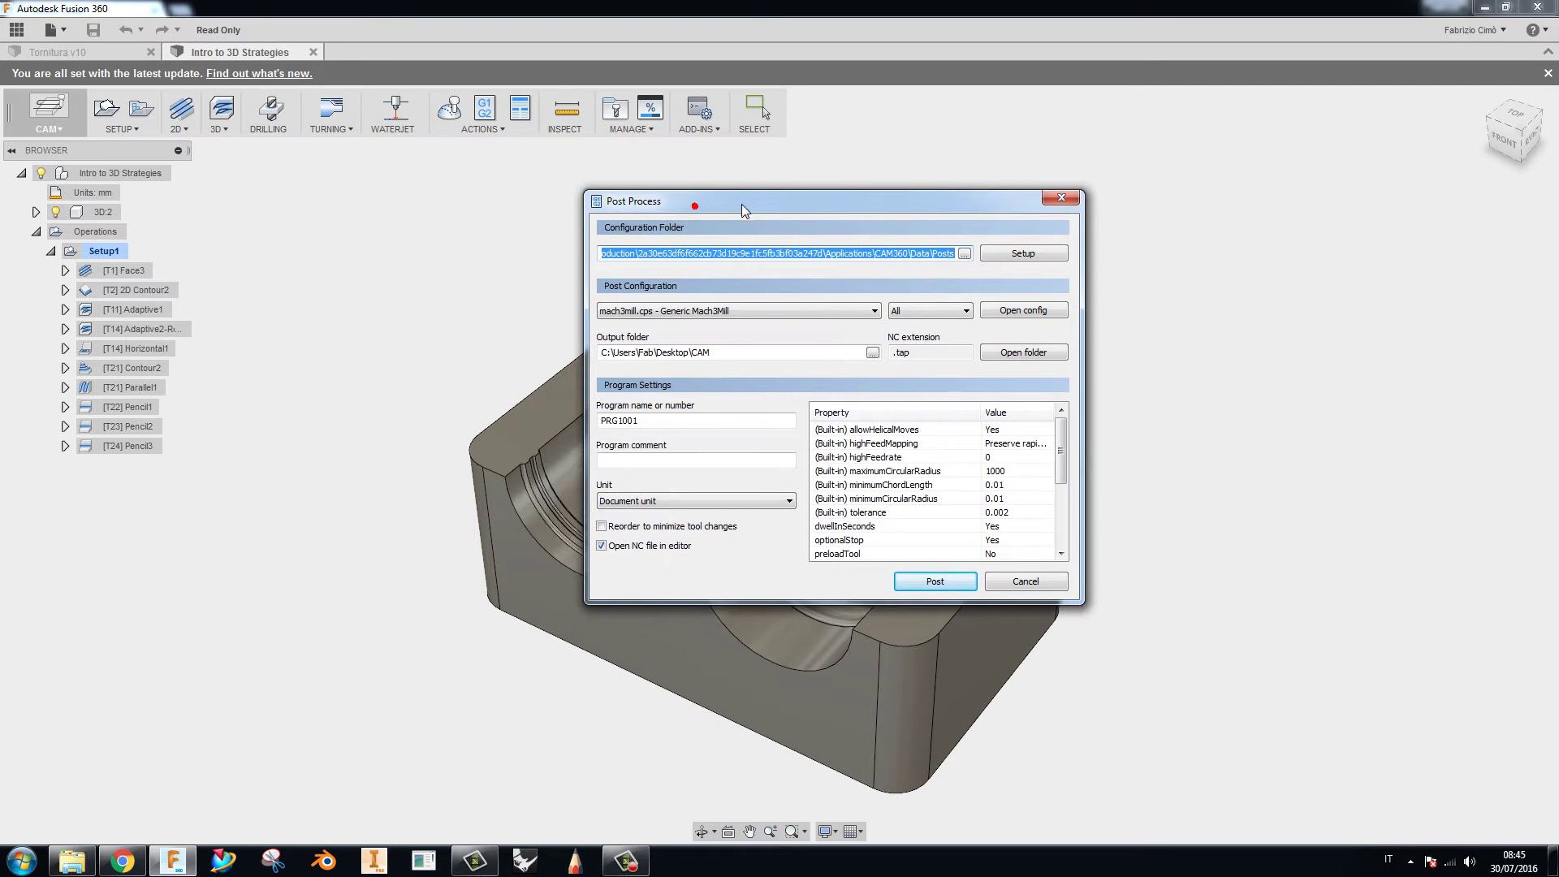
left_click(824, 261)
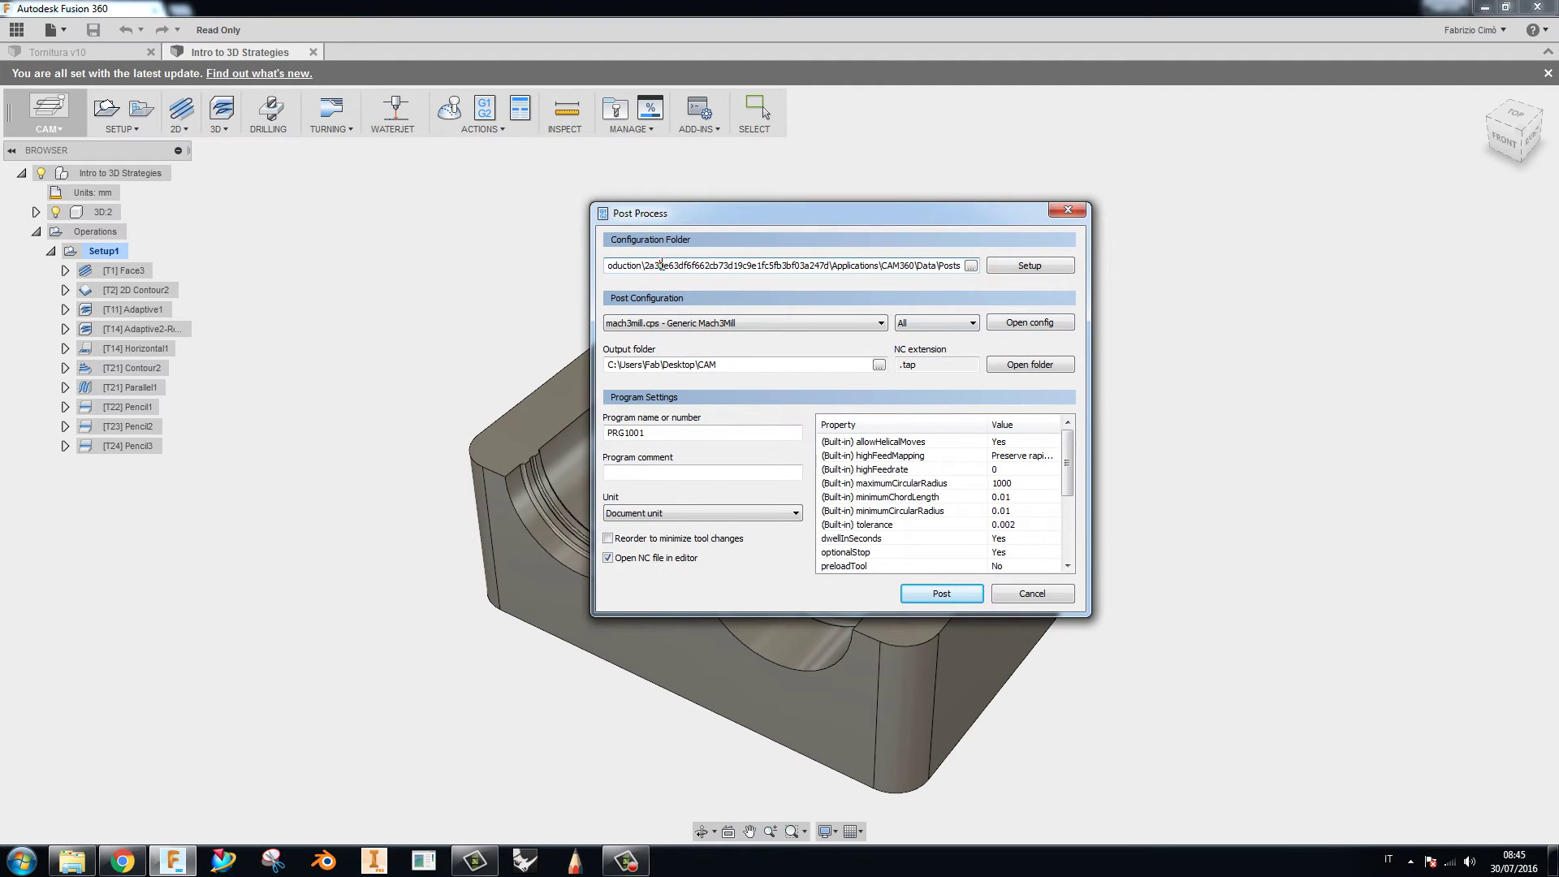
left_click_drag(898, 262, 587, 257)
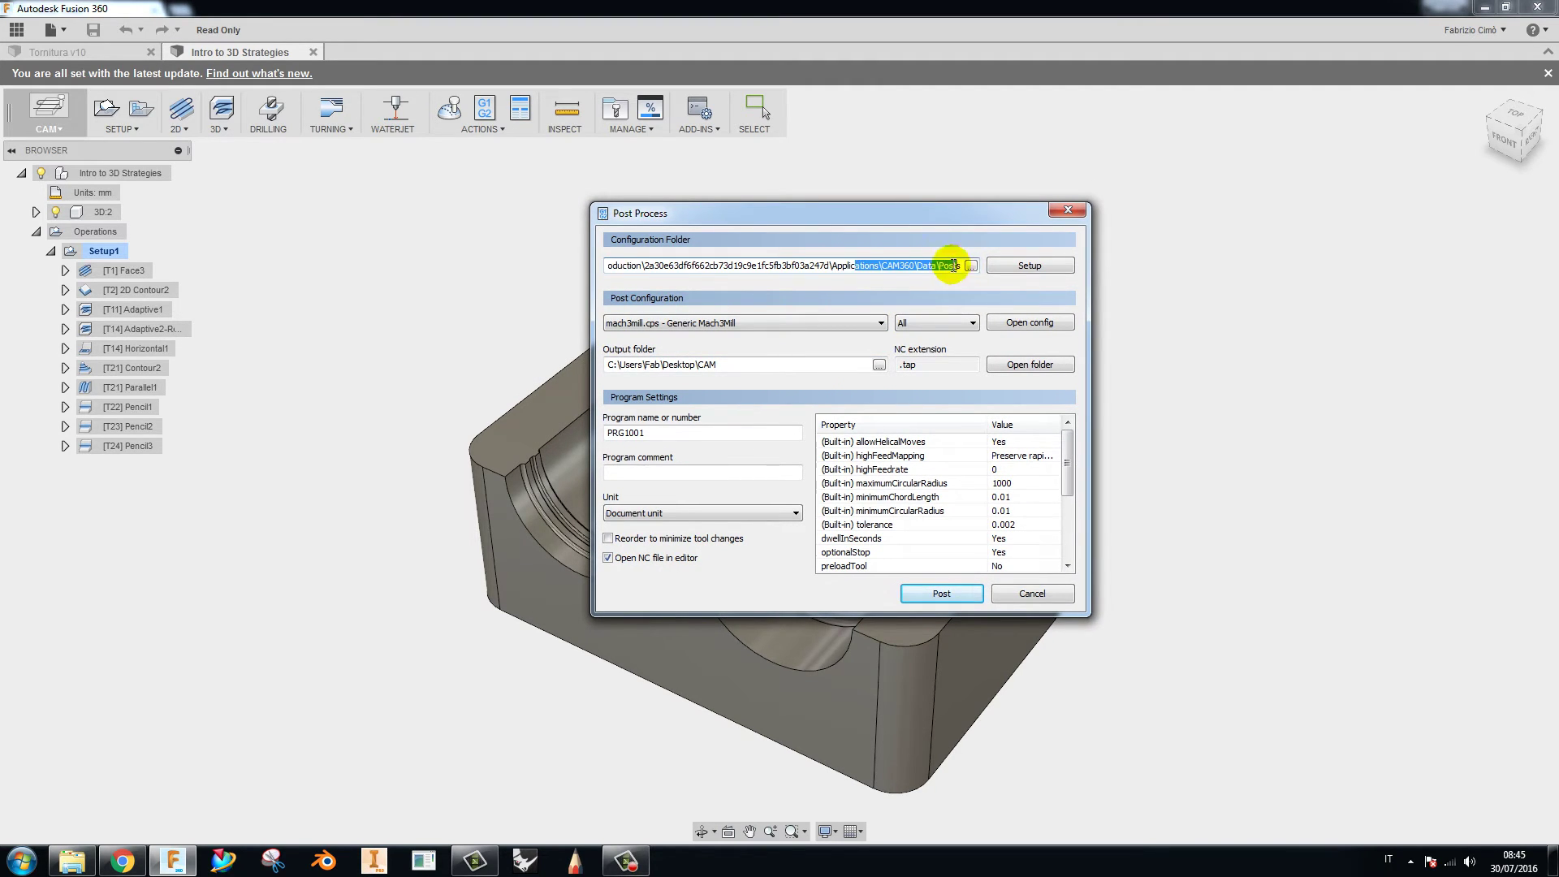
left_click(623, 264)
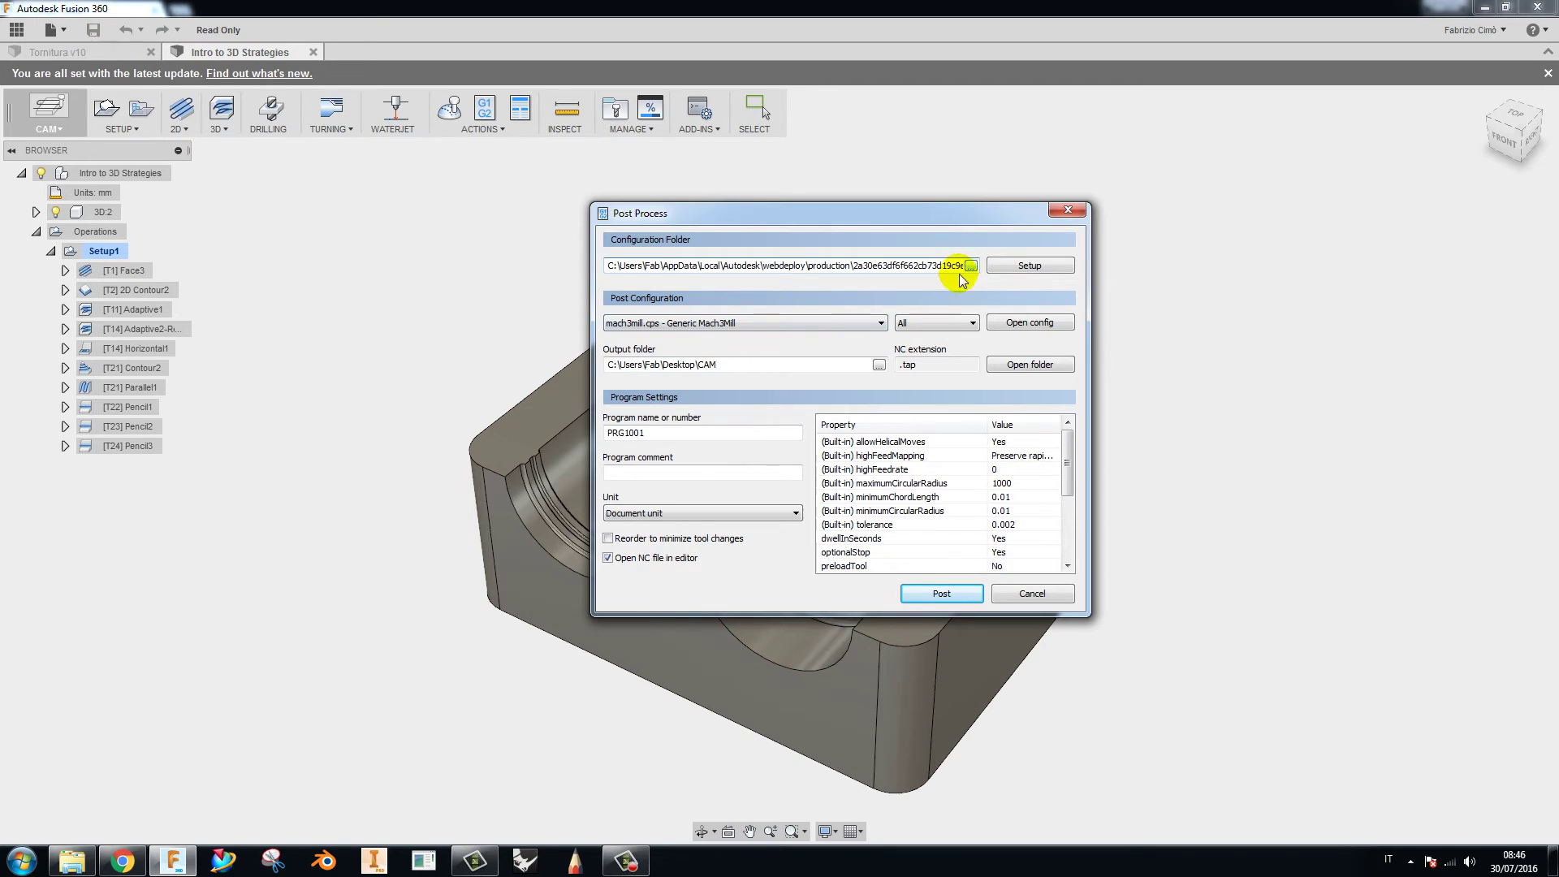
left_click(840, 323)
scroll(821, 345, "down", 2)
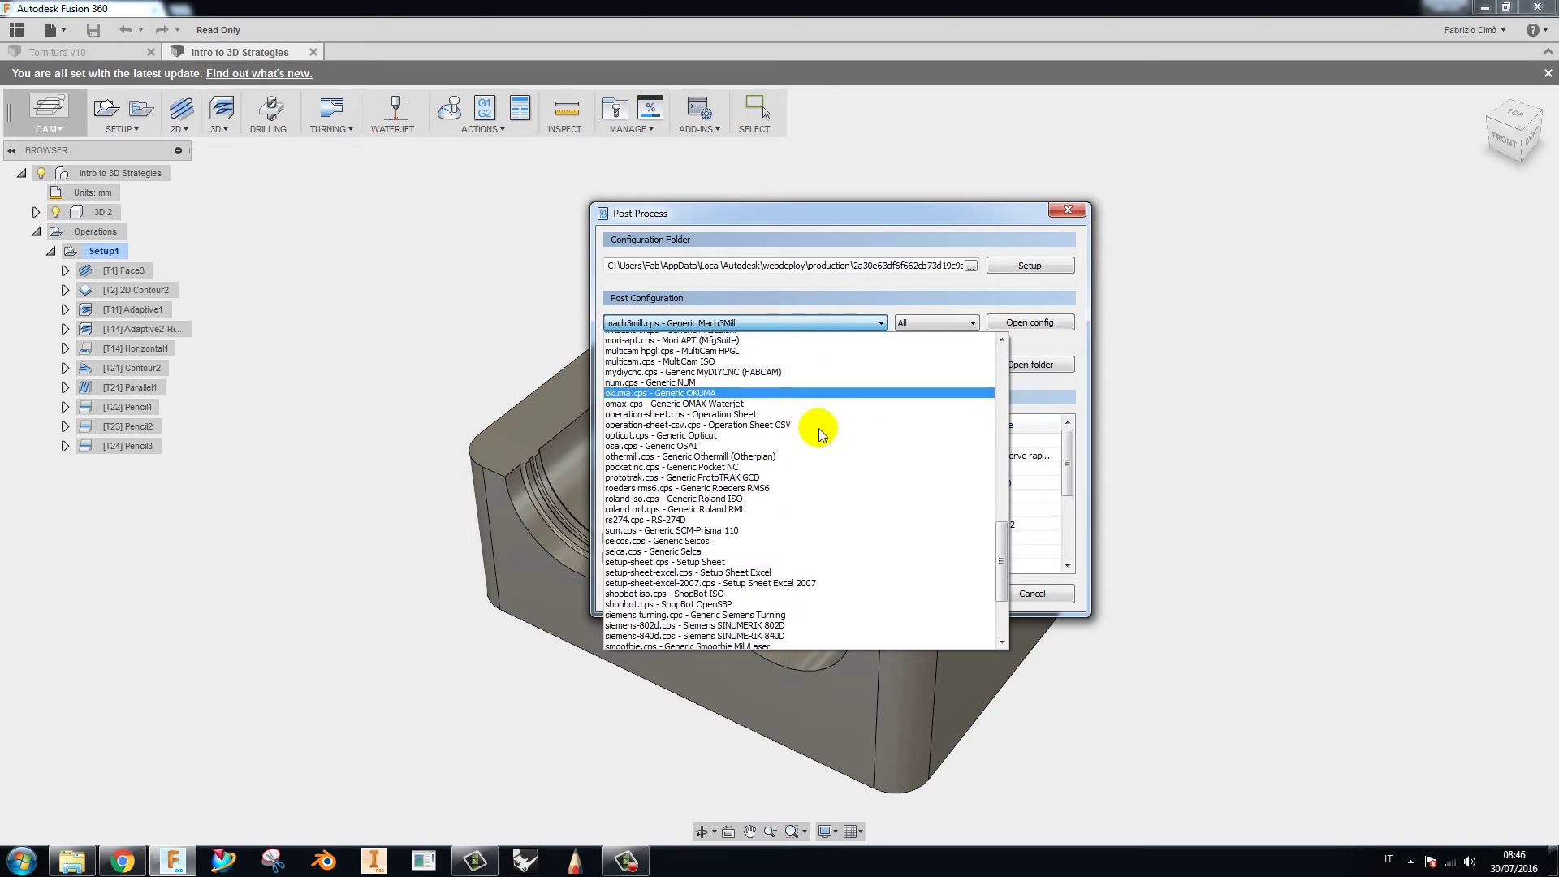
scroll(819, 427, "down", 2)
scroll(821, 427, "up", 10)
scroll(823, 425, "up", 10)
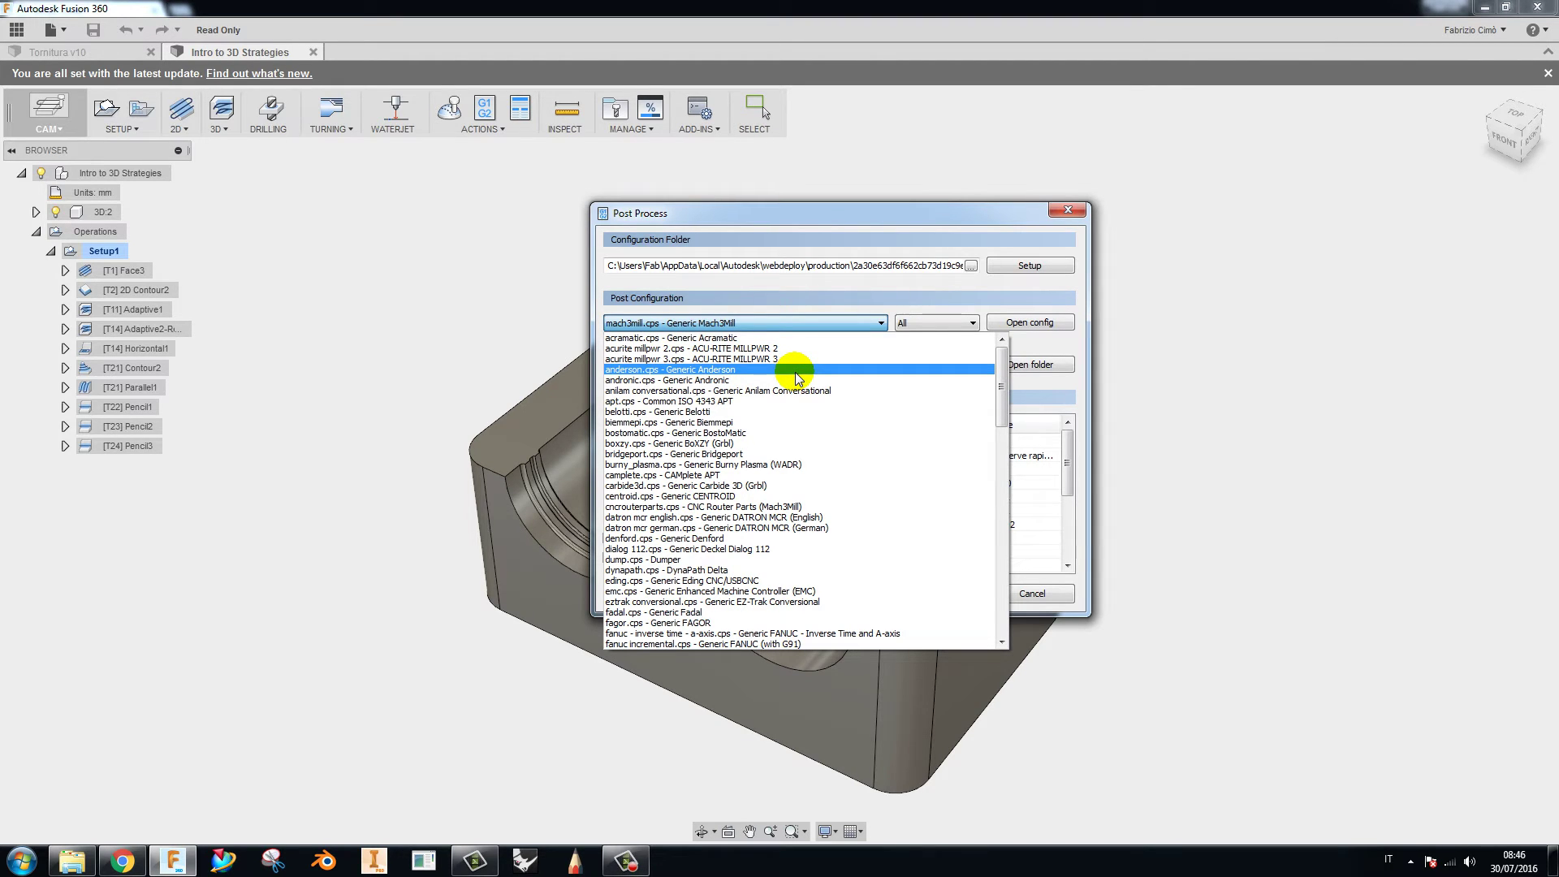
left_click(800, 289)
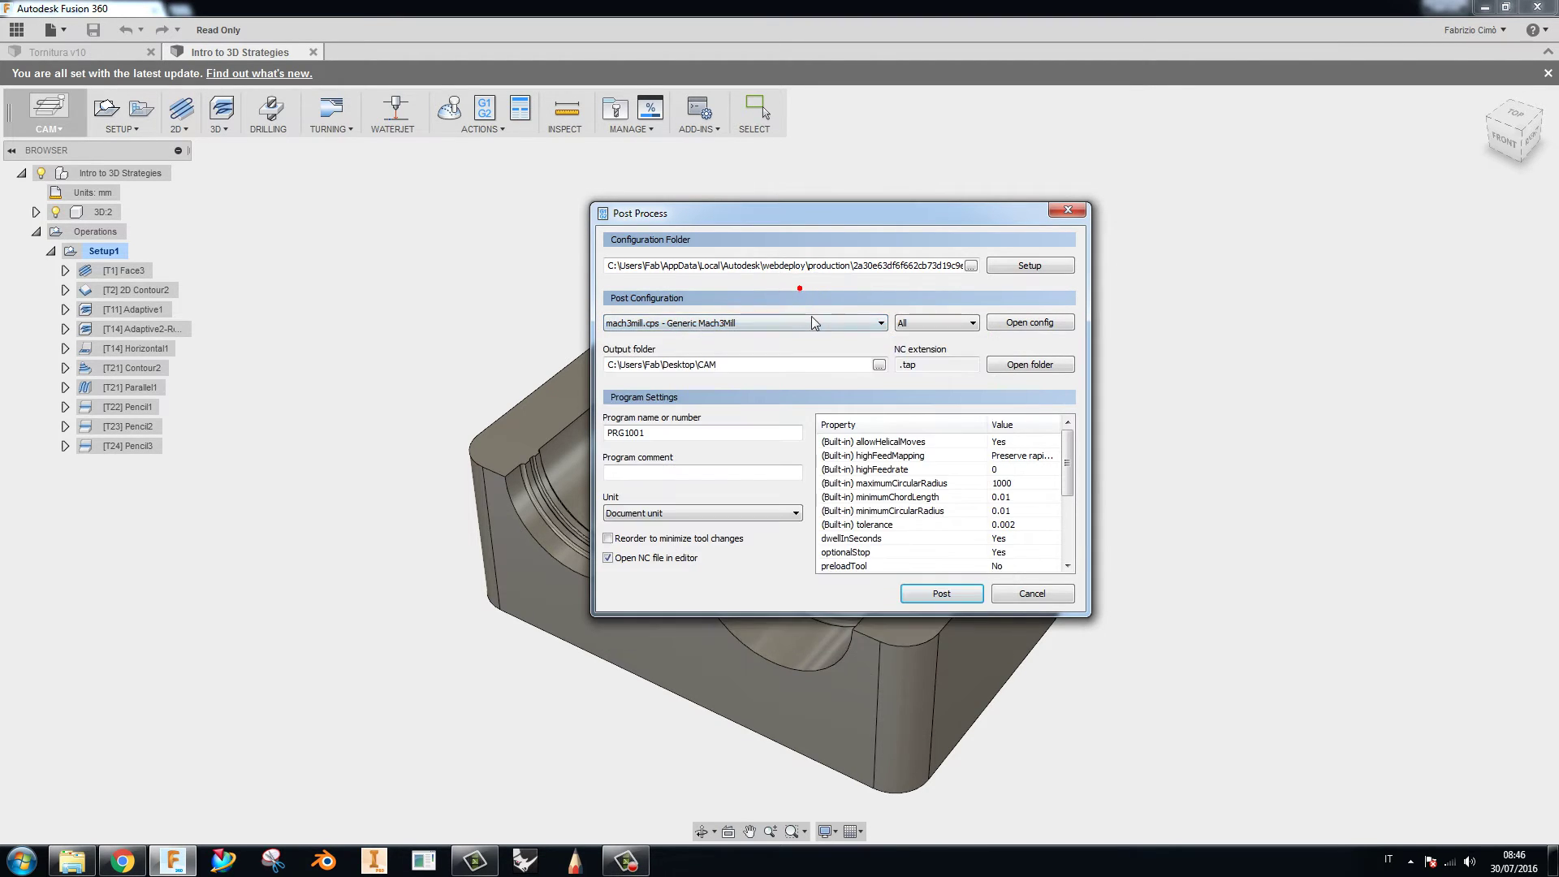
left_click(812, 321)
scroll(847, 469, "down", 2)
scroll(847, 469, "down", 3)
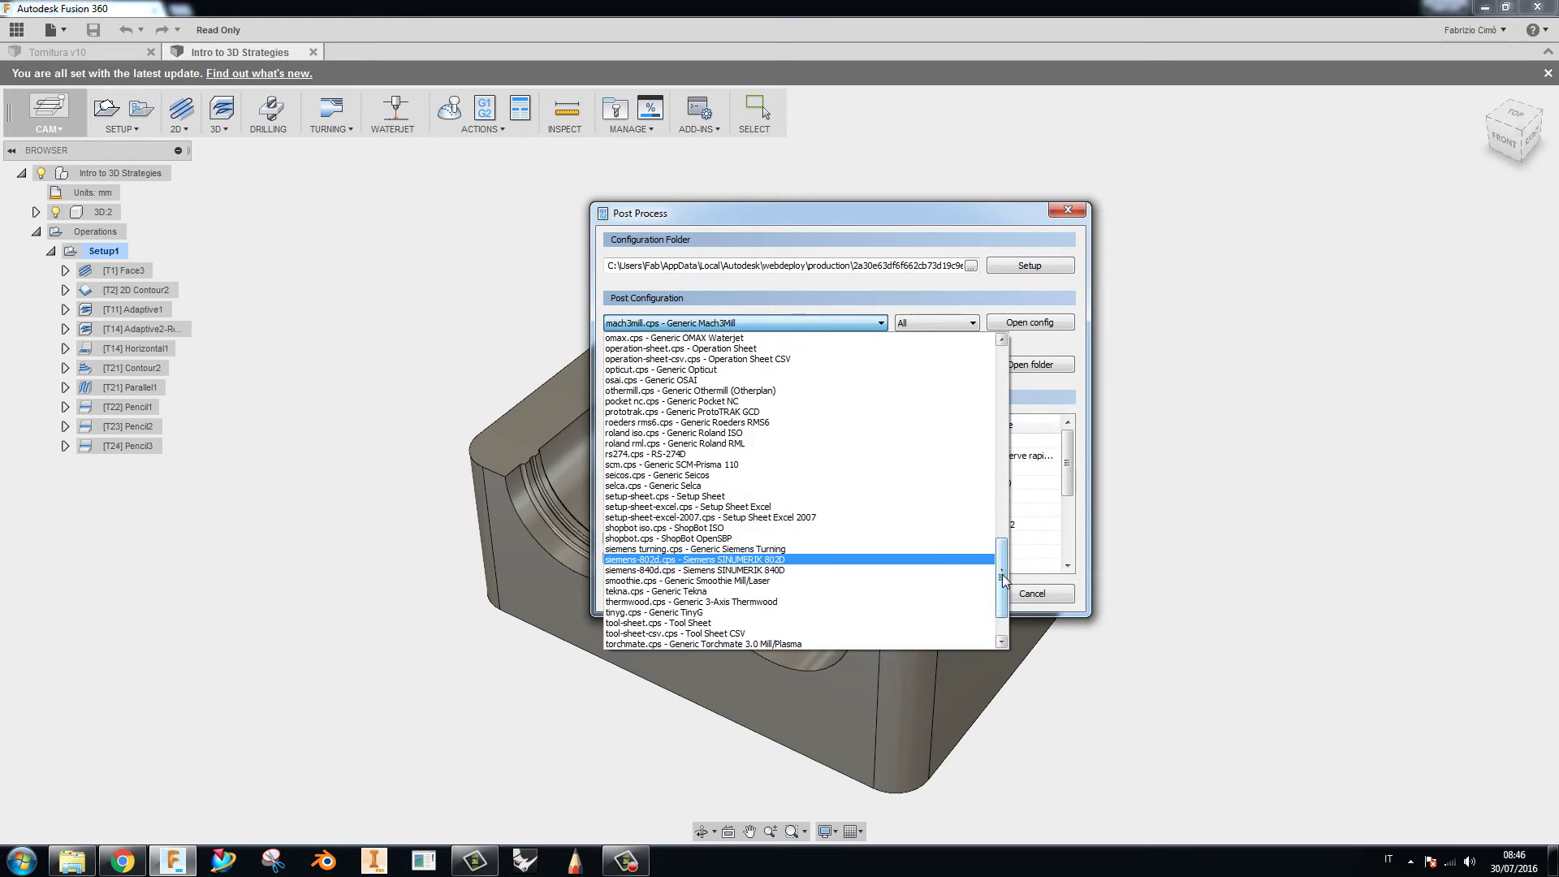
left_click_drag(1002, 574, 1003, 543)
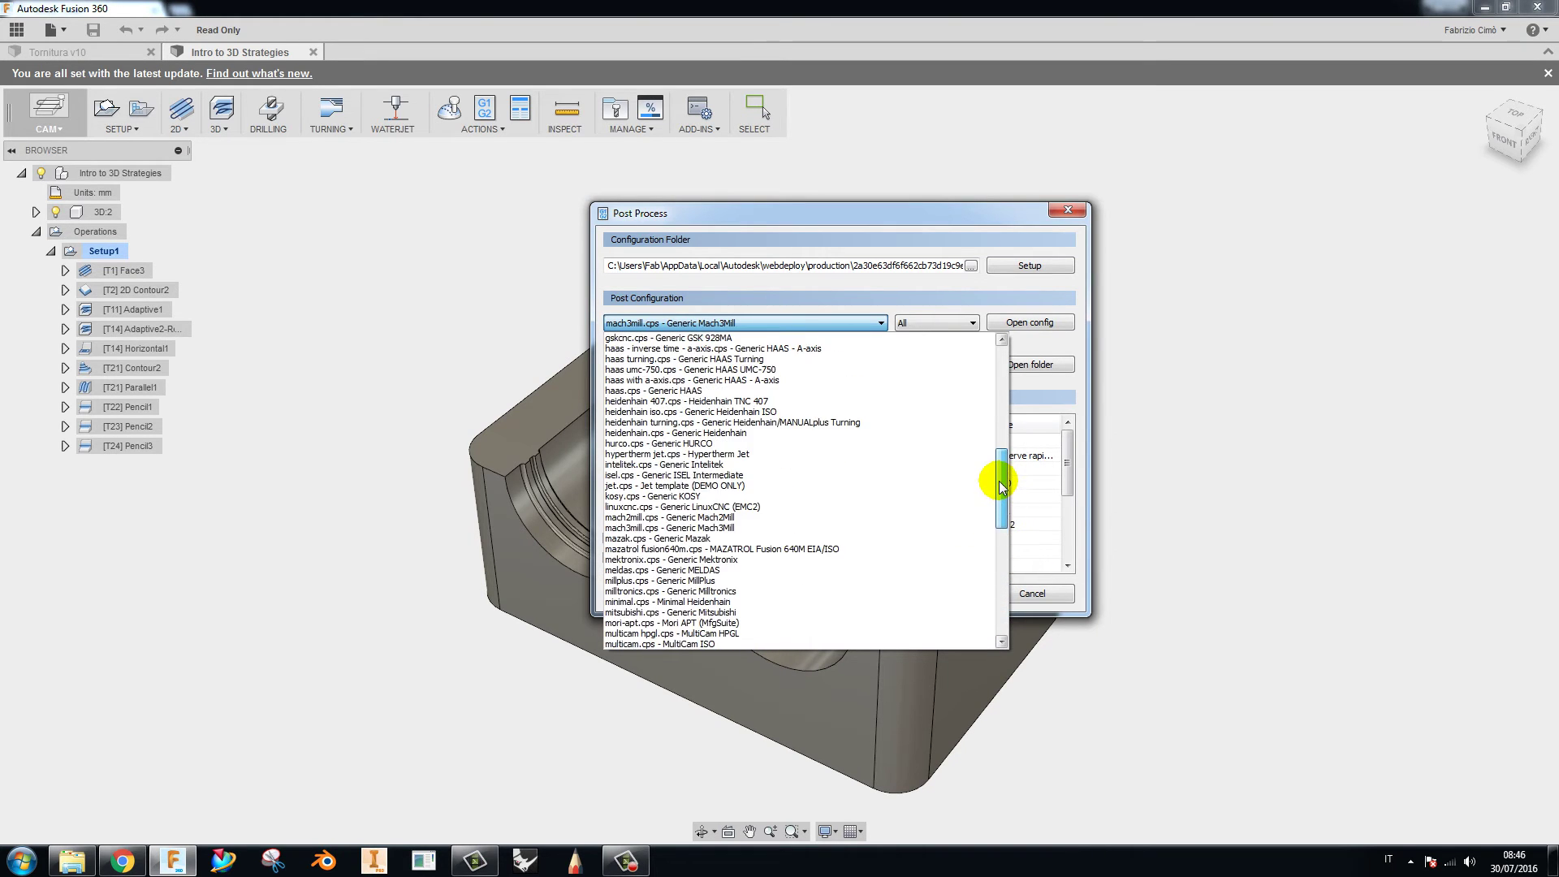
left_click_drag(1002, 542, 1000, 444)
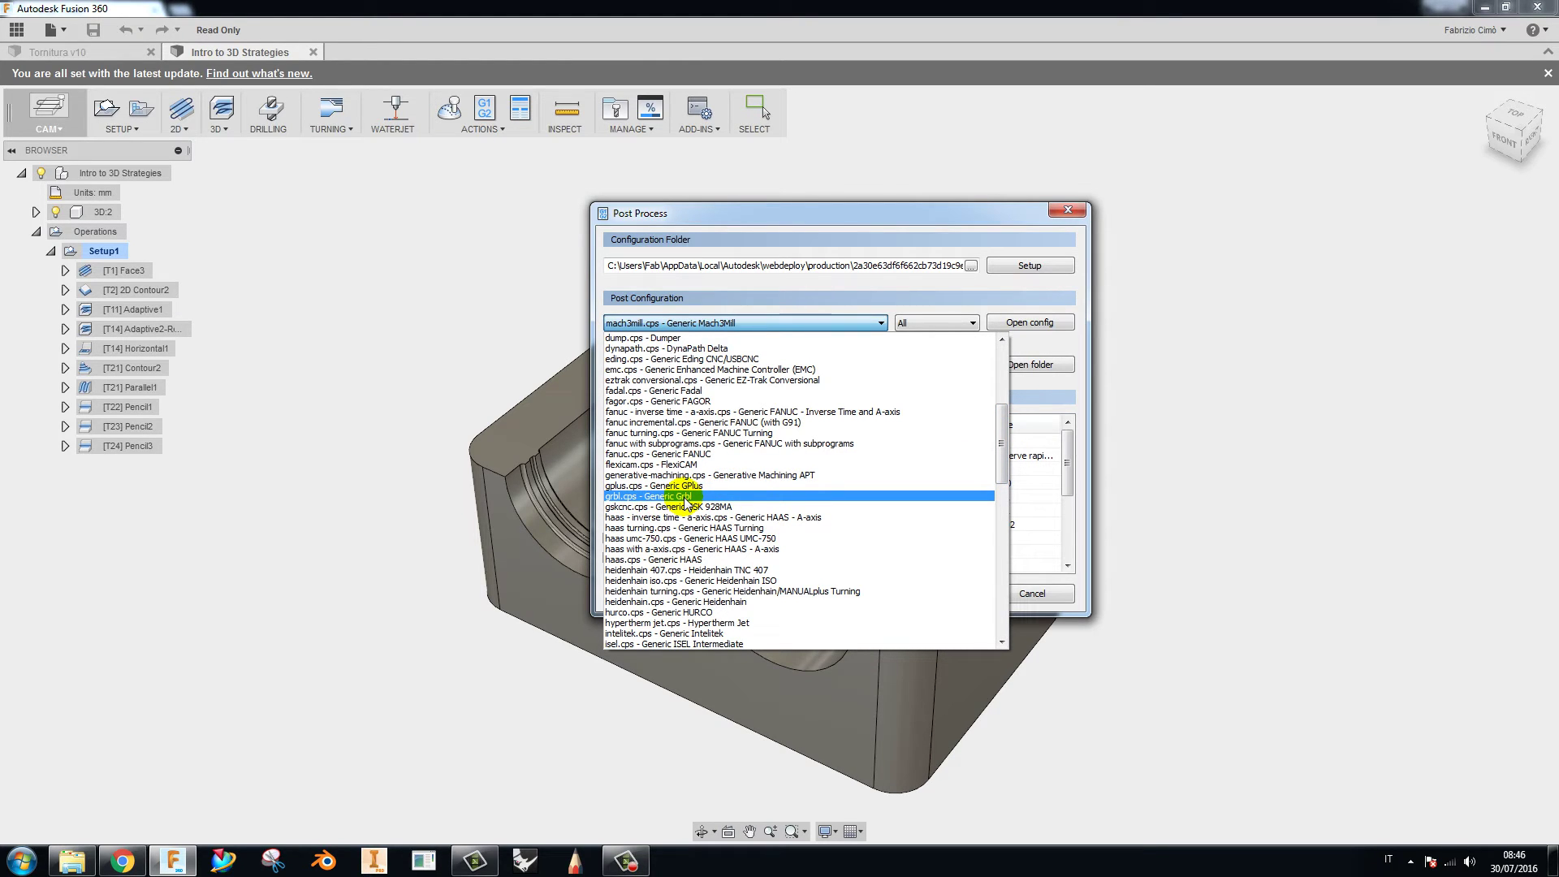
left_click_drag(1002, 445, 1000, 617)
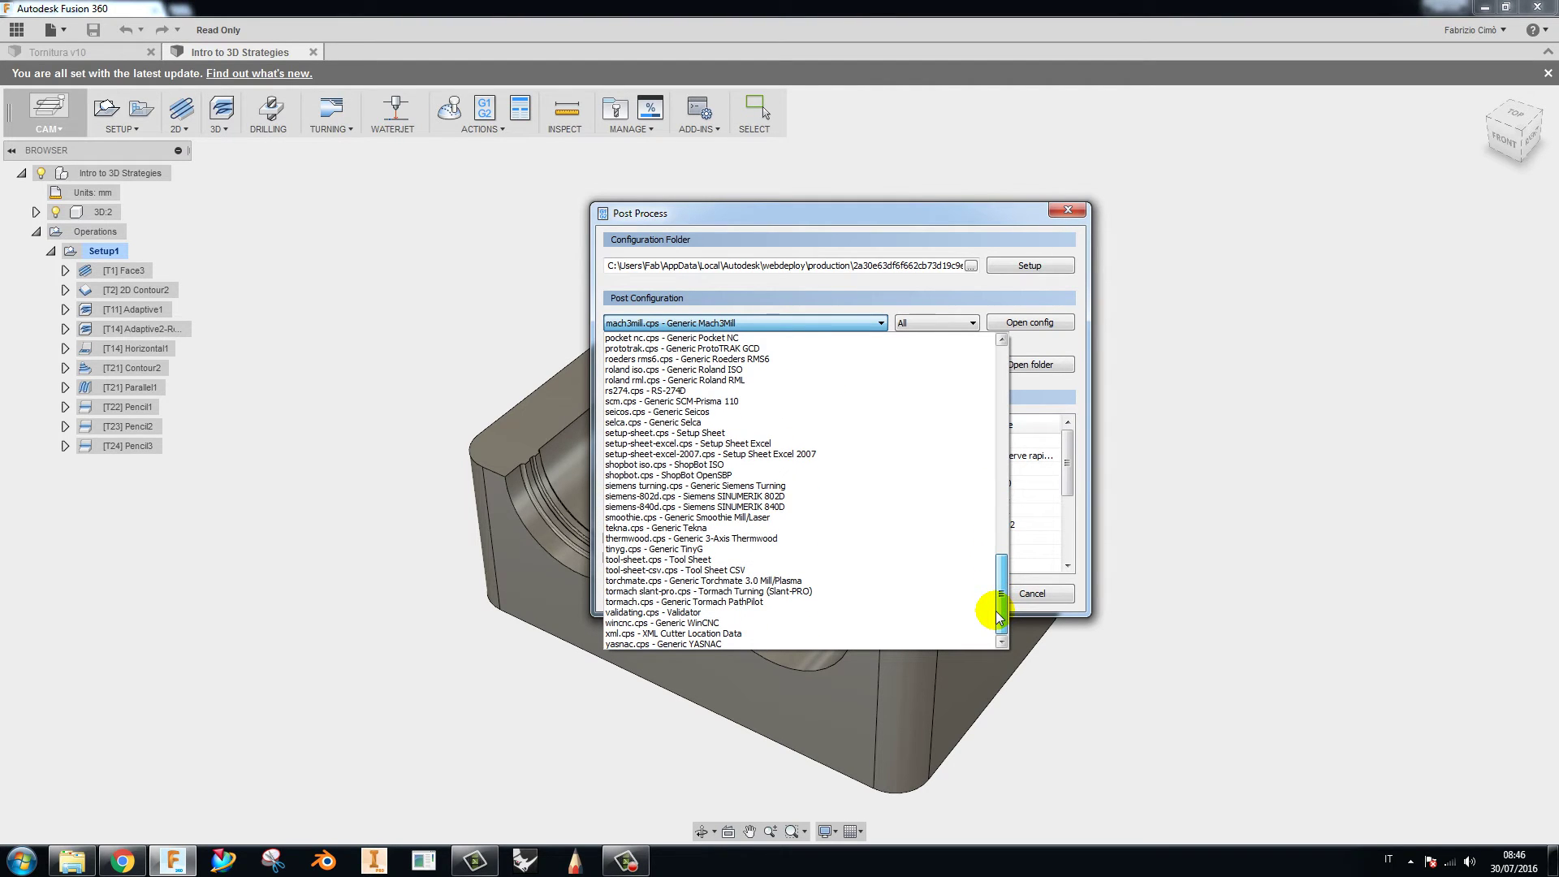
mouse_move(999, 617)
left_mouse_down()
mouse_move(1000, 406)
mouse_move(997, 486)
left_mouse_up()
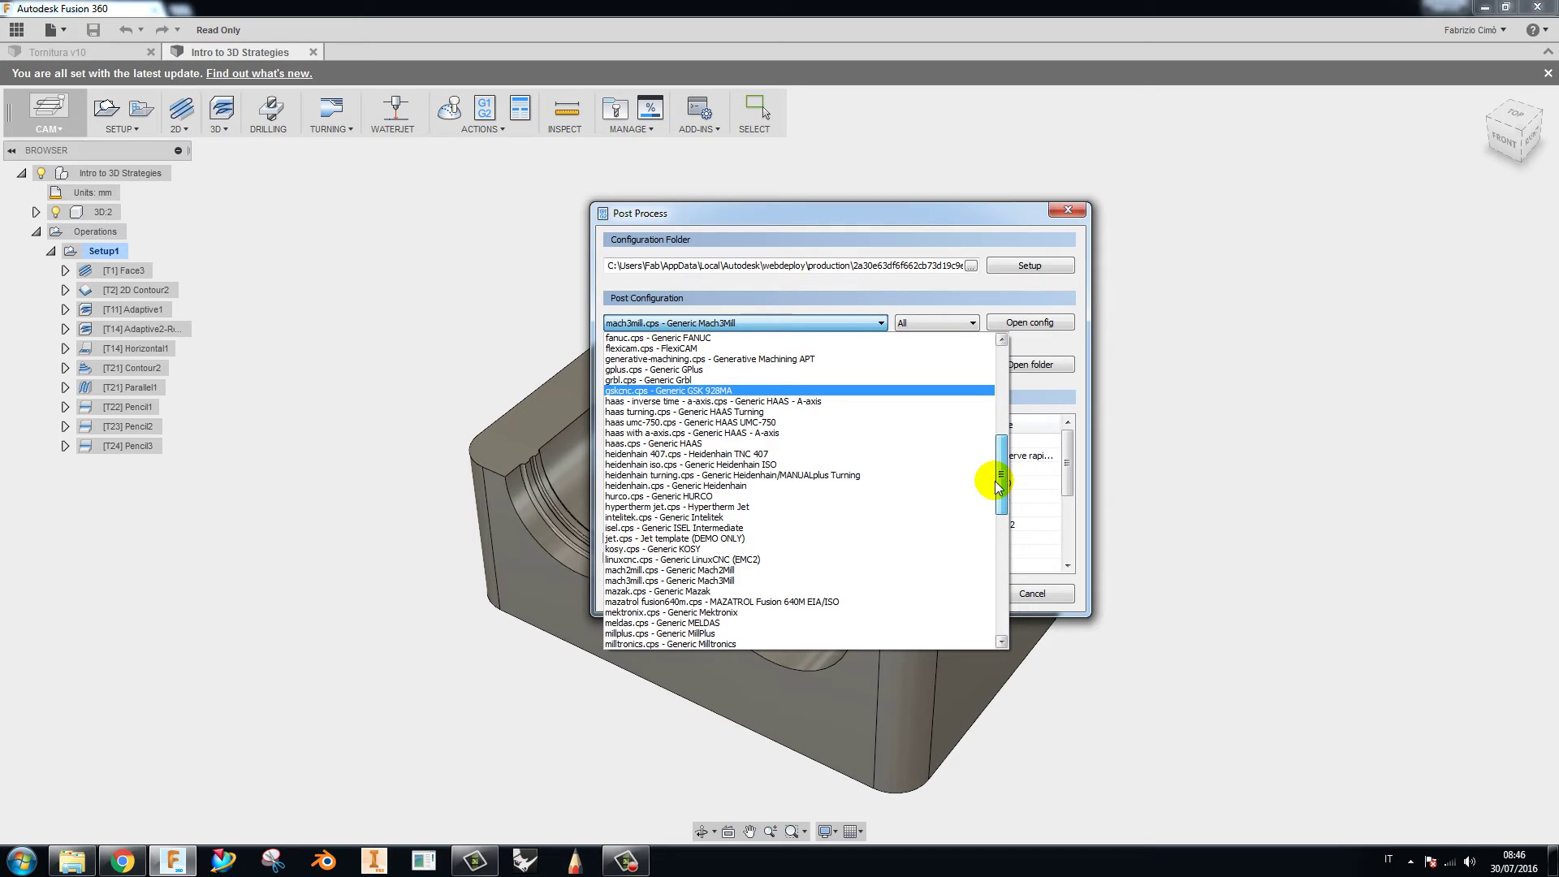
left_click_drag(998, 485, 999, 470)
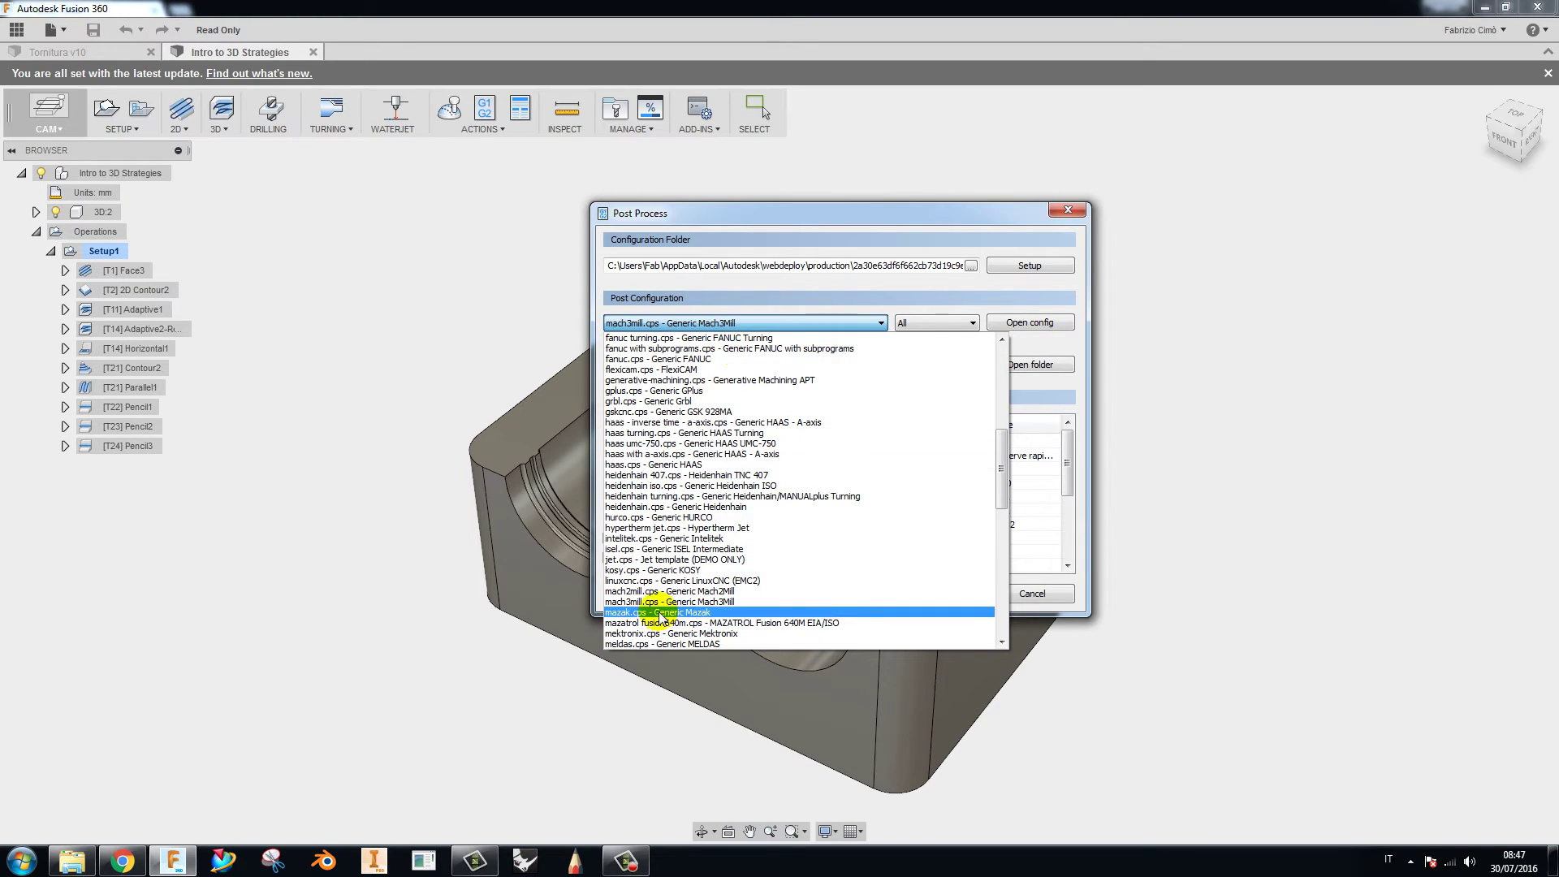
left_click(649, 601)
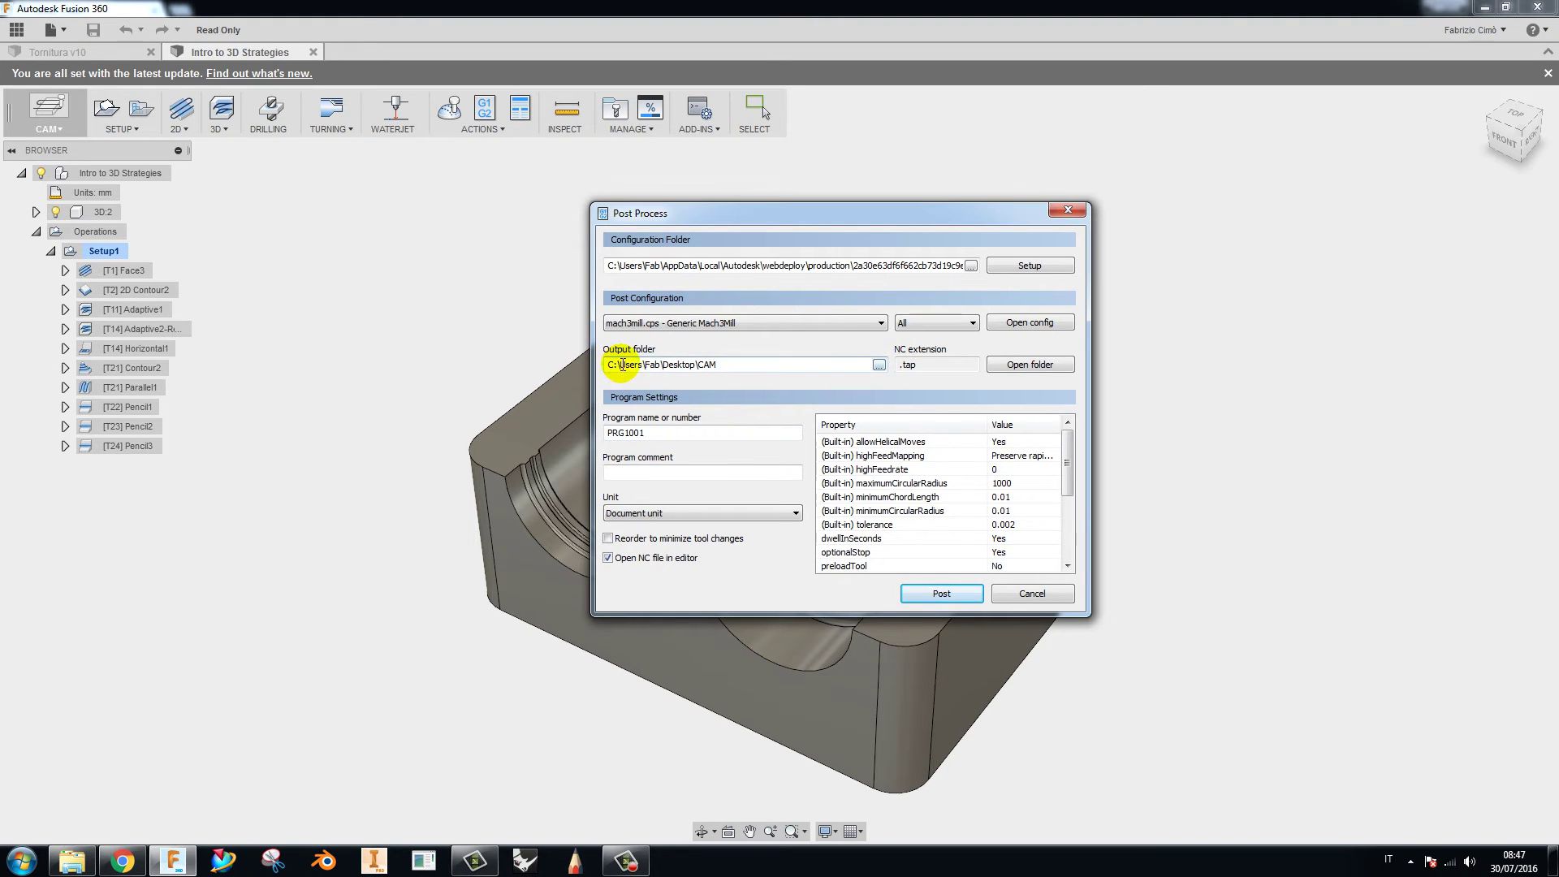
- Add program comment 'prova youtube' to PRG1001 and keep Document unit as output unit
left_click_drag(816, 363, 610, 369)
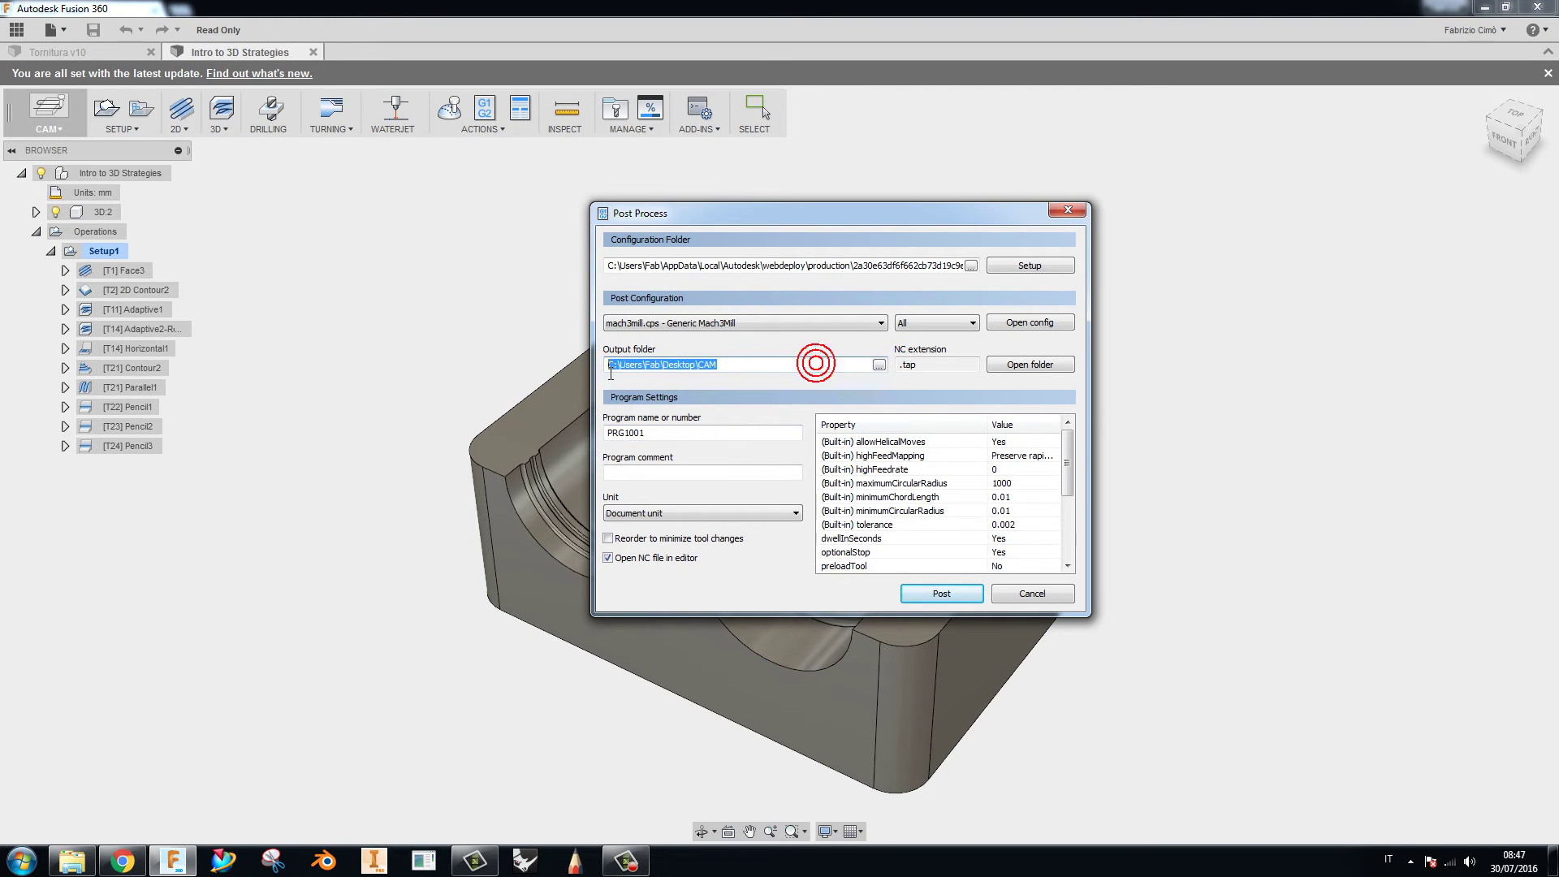
left_click(679, 364)
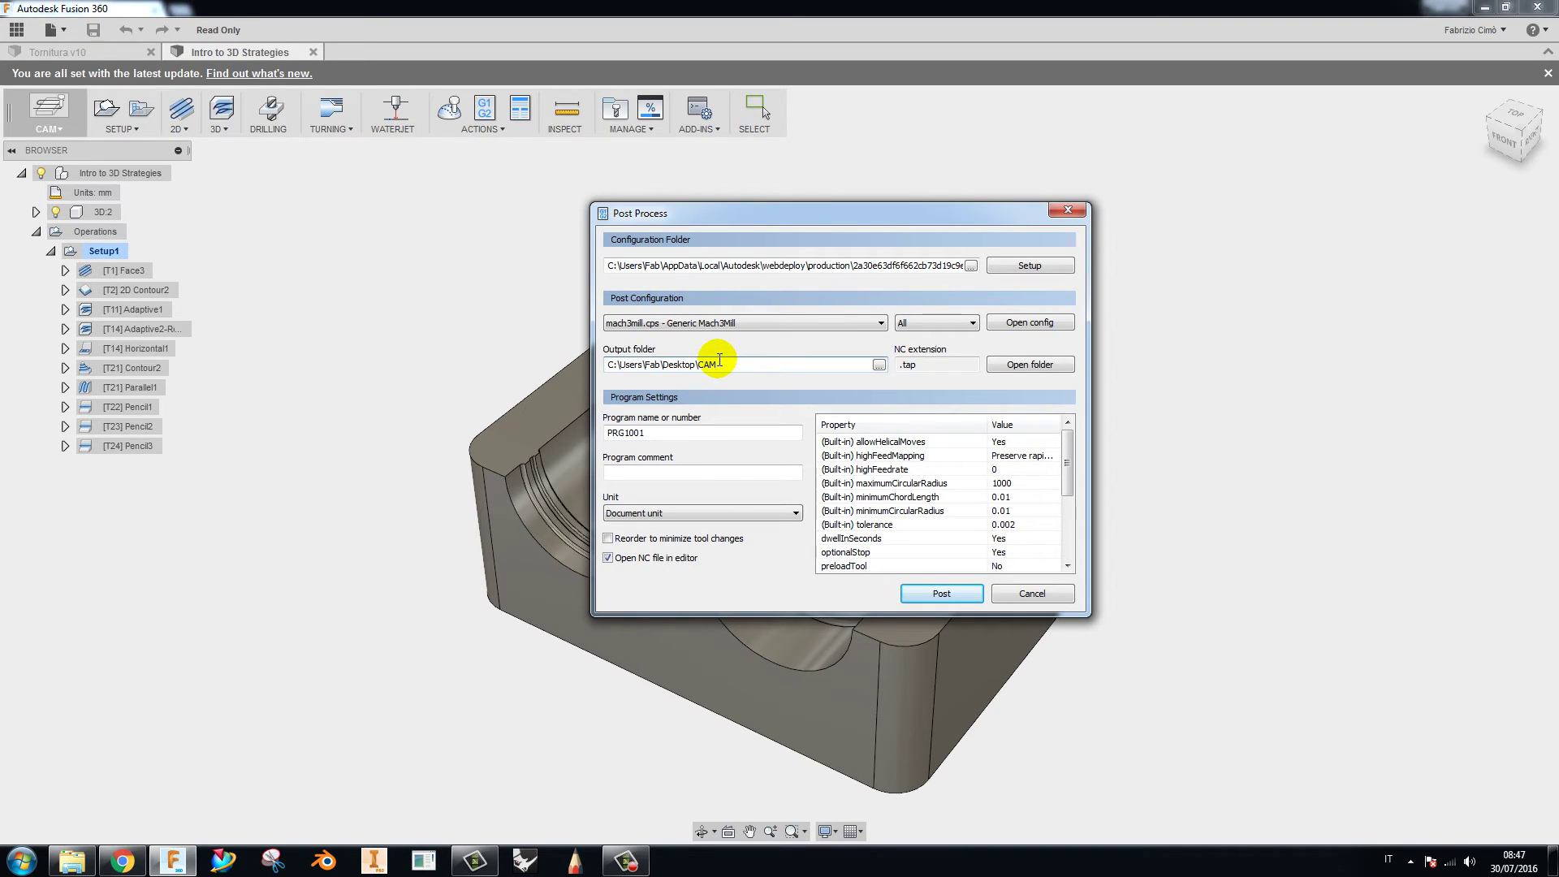
double_click(689, 432)
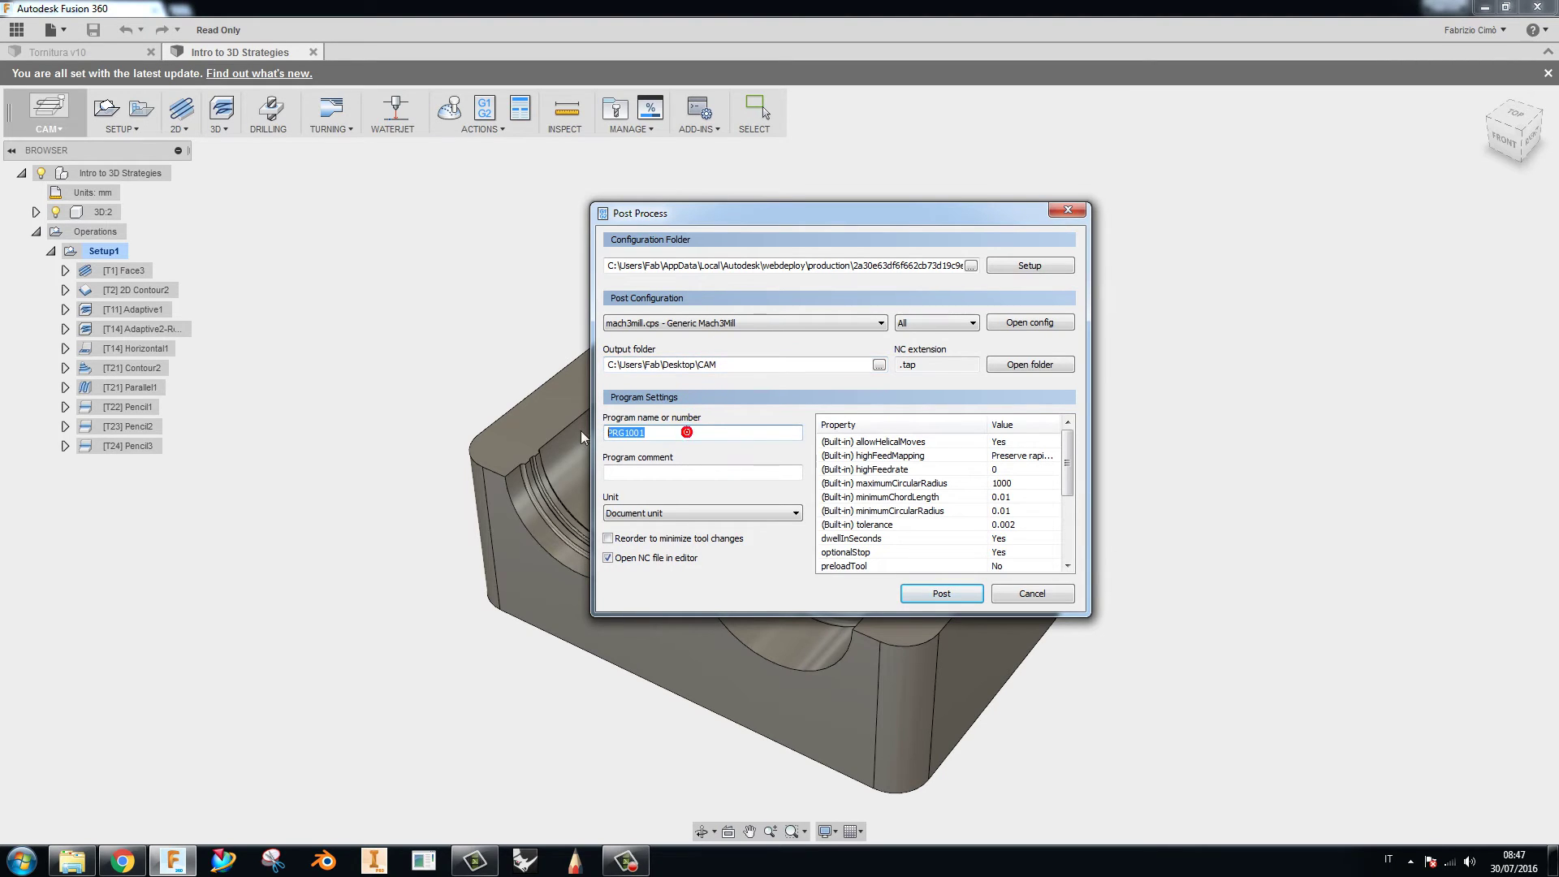
left_click(639, 473)
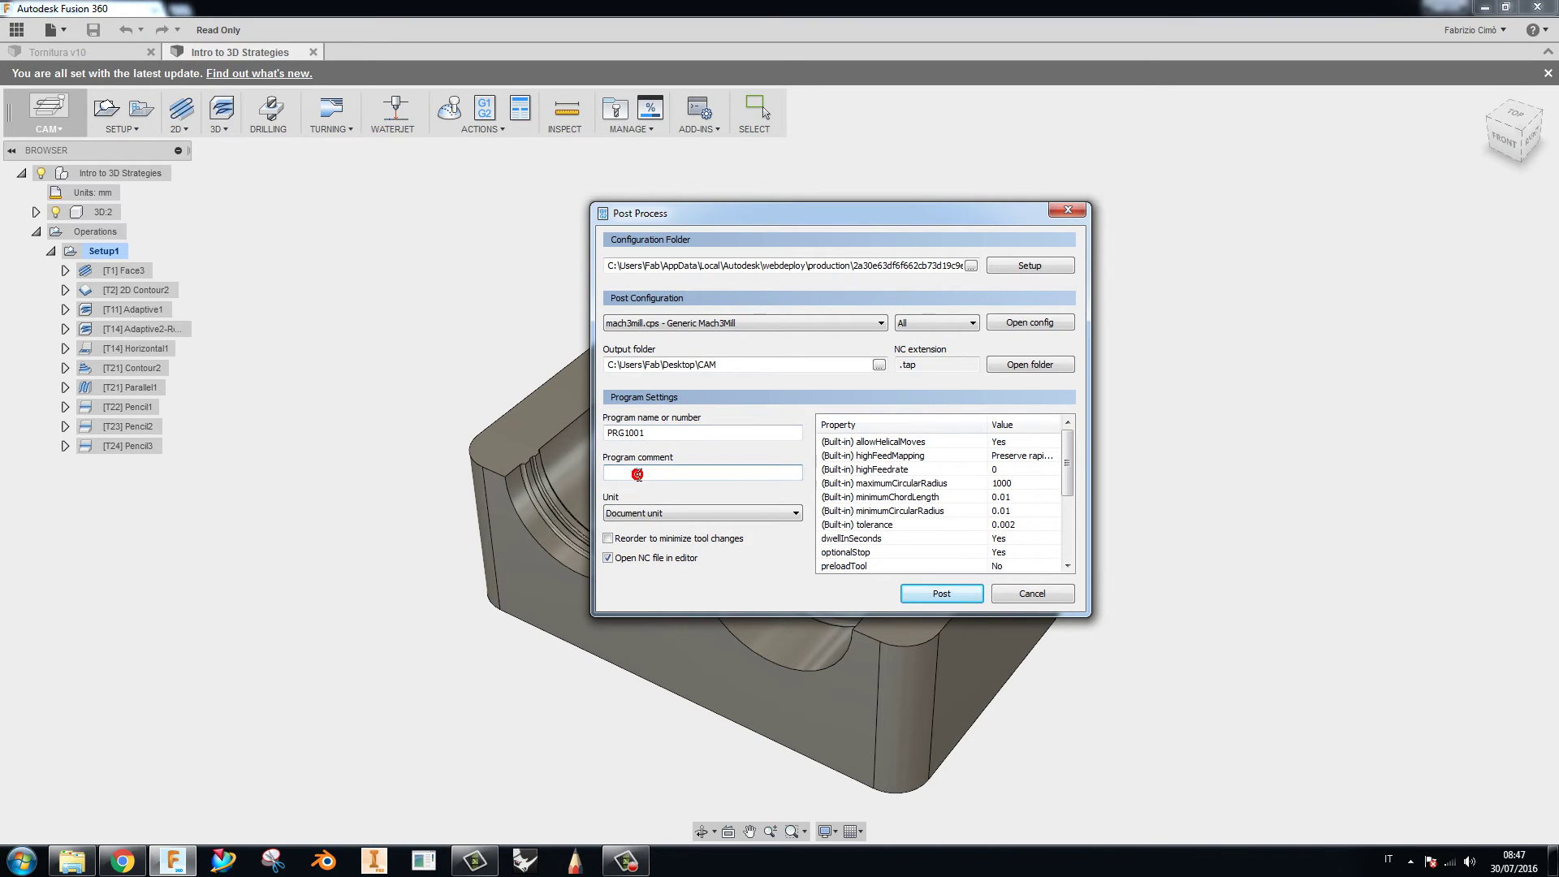
type("prova ")
type("youtube")
left_click(659, 512)
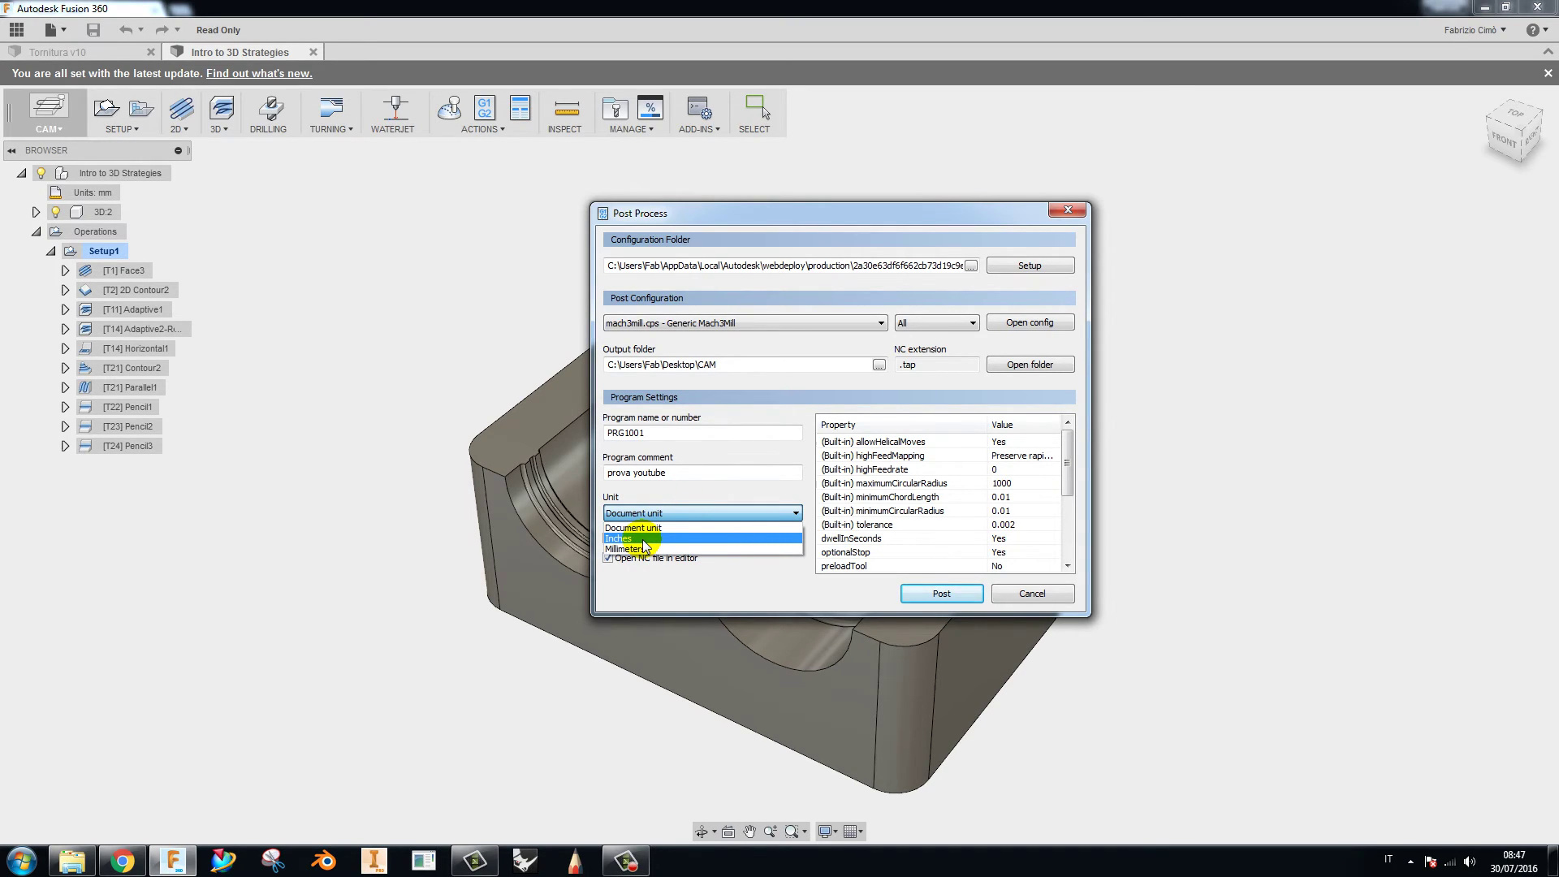
left_click(669, 490)
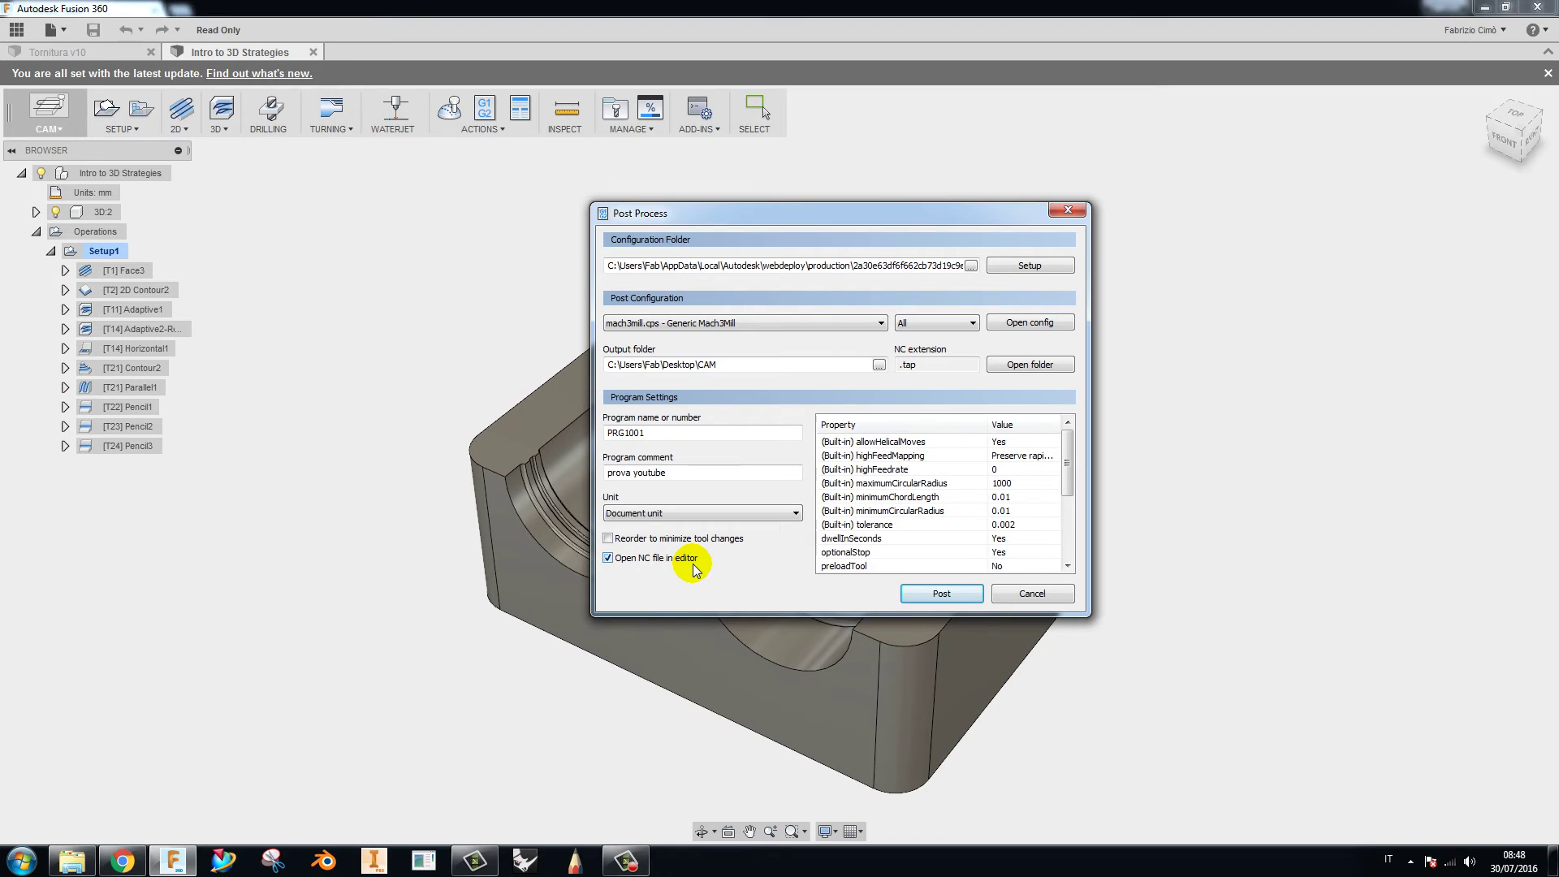
left_click_drag(1068, 459, 1067, 531)
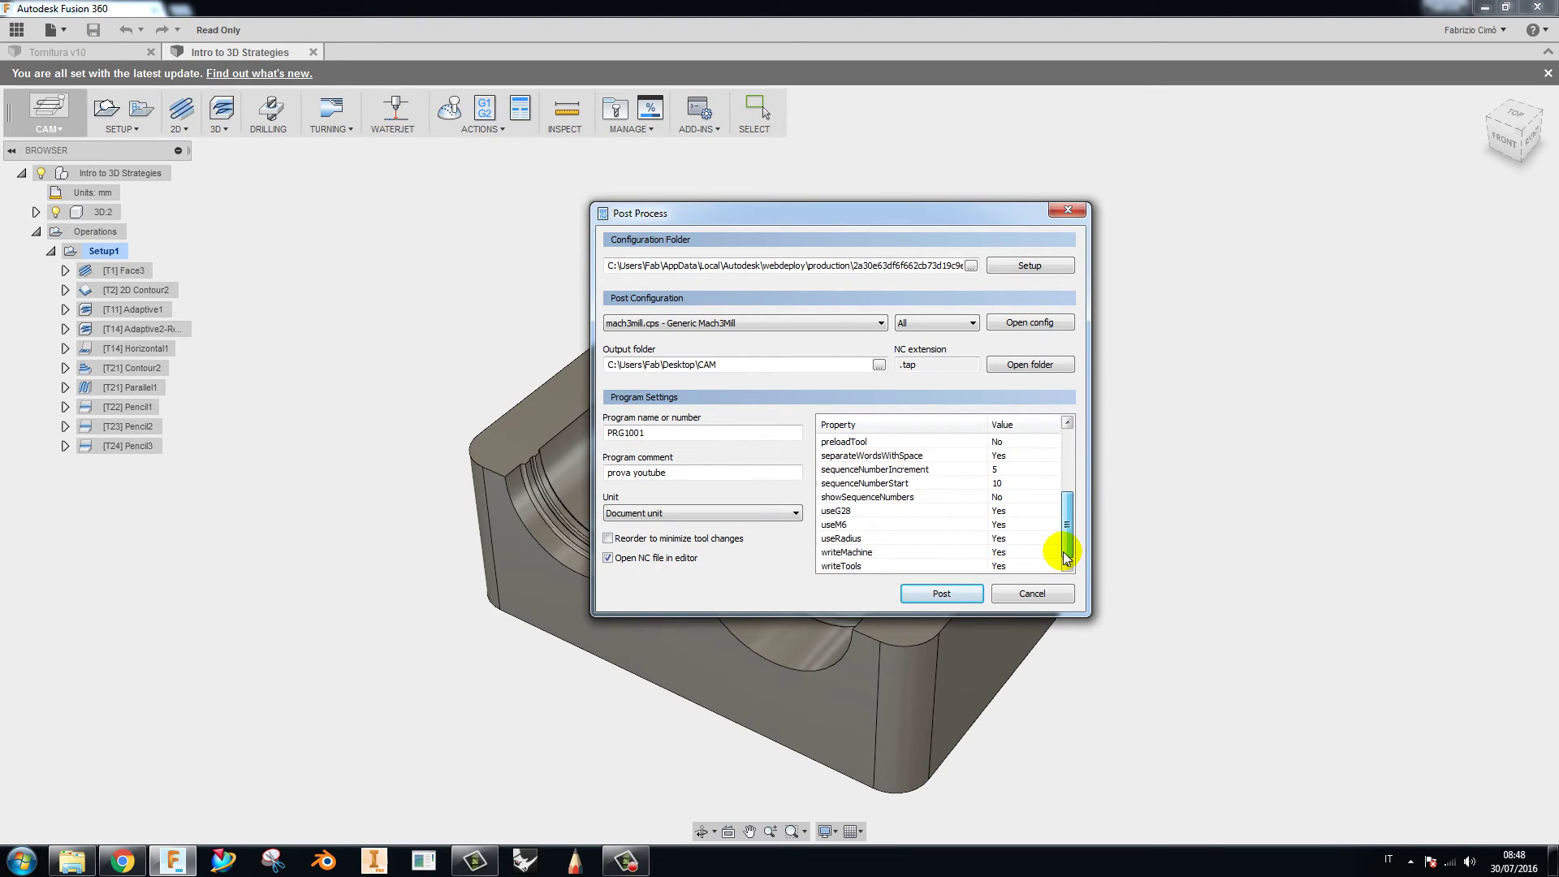
left_click_drag(1067, 557, 1067, 457)
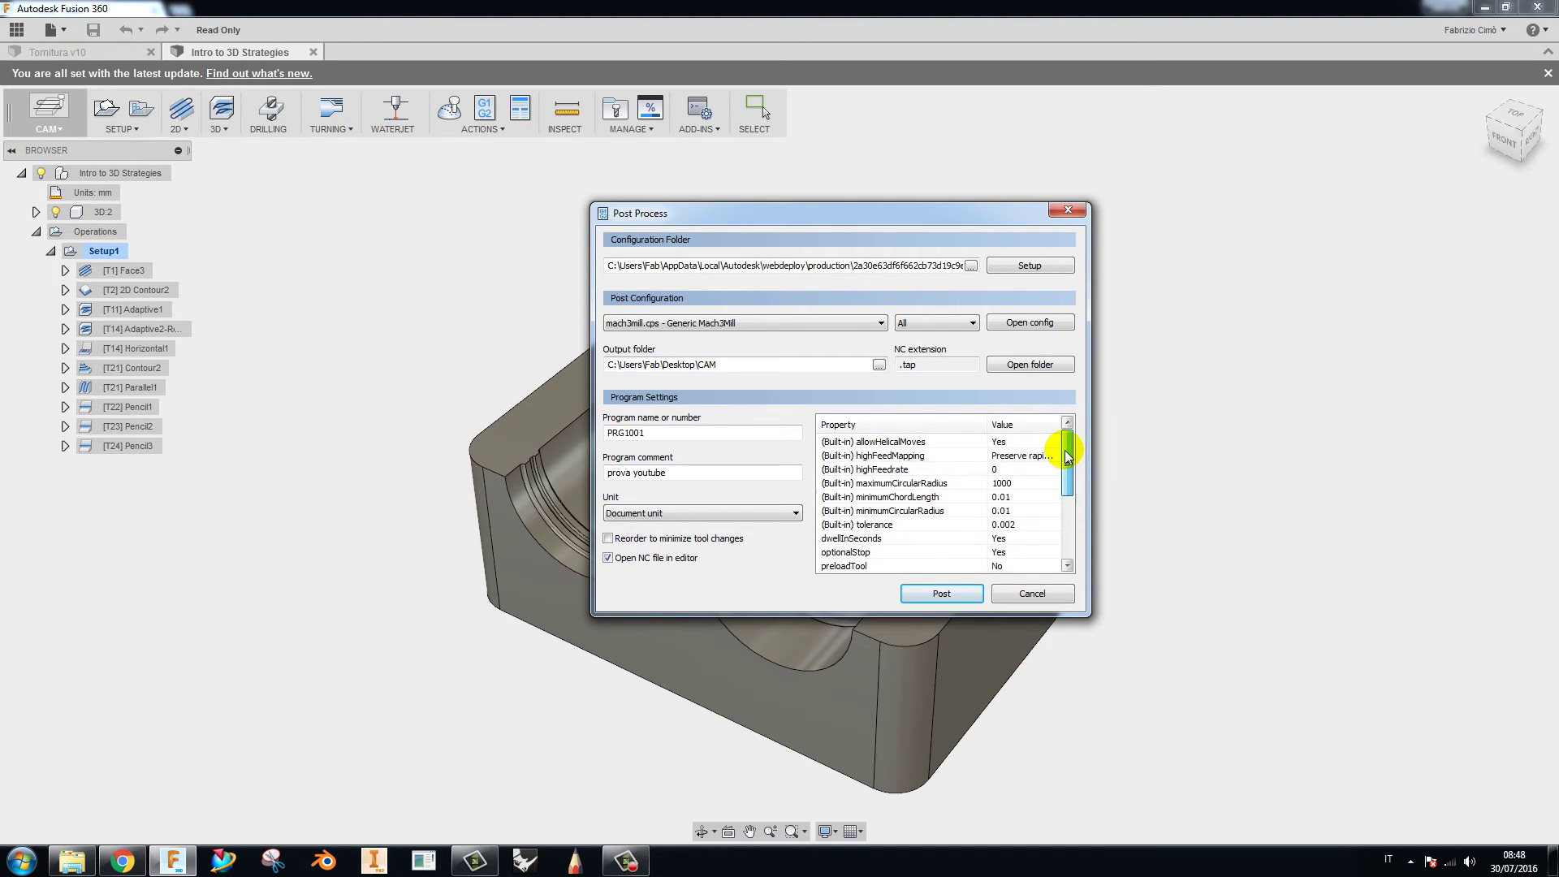
left_click(852, 322)
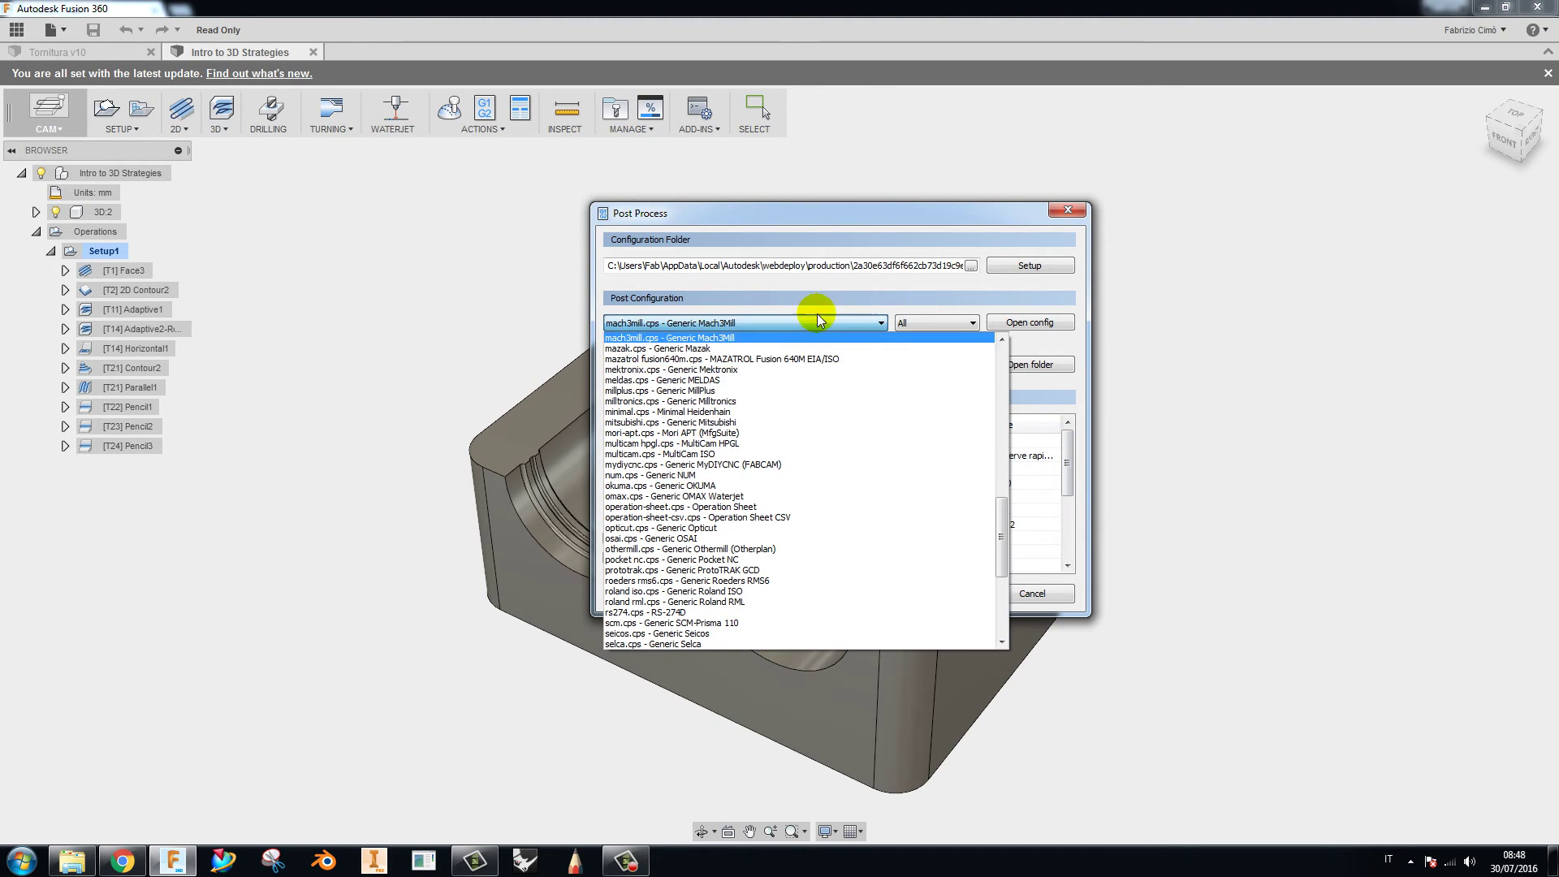
left_click(797, 207)
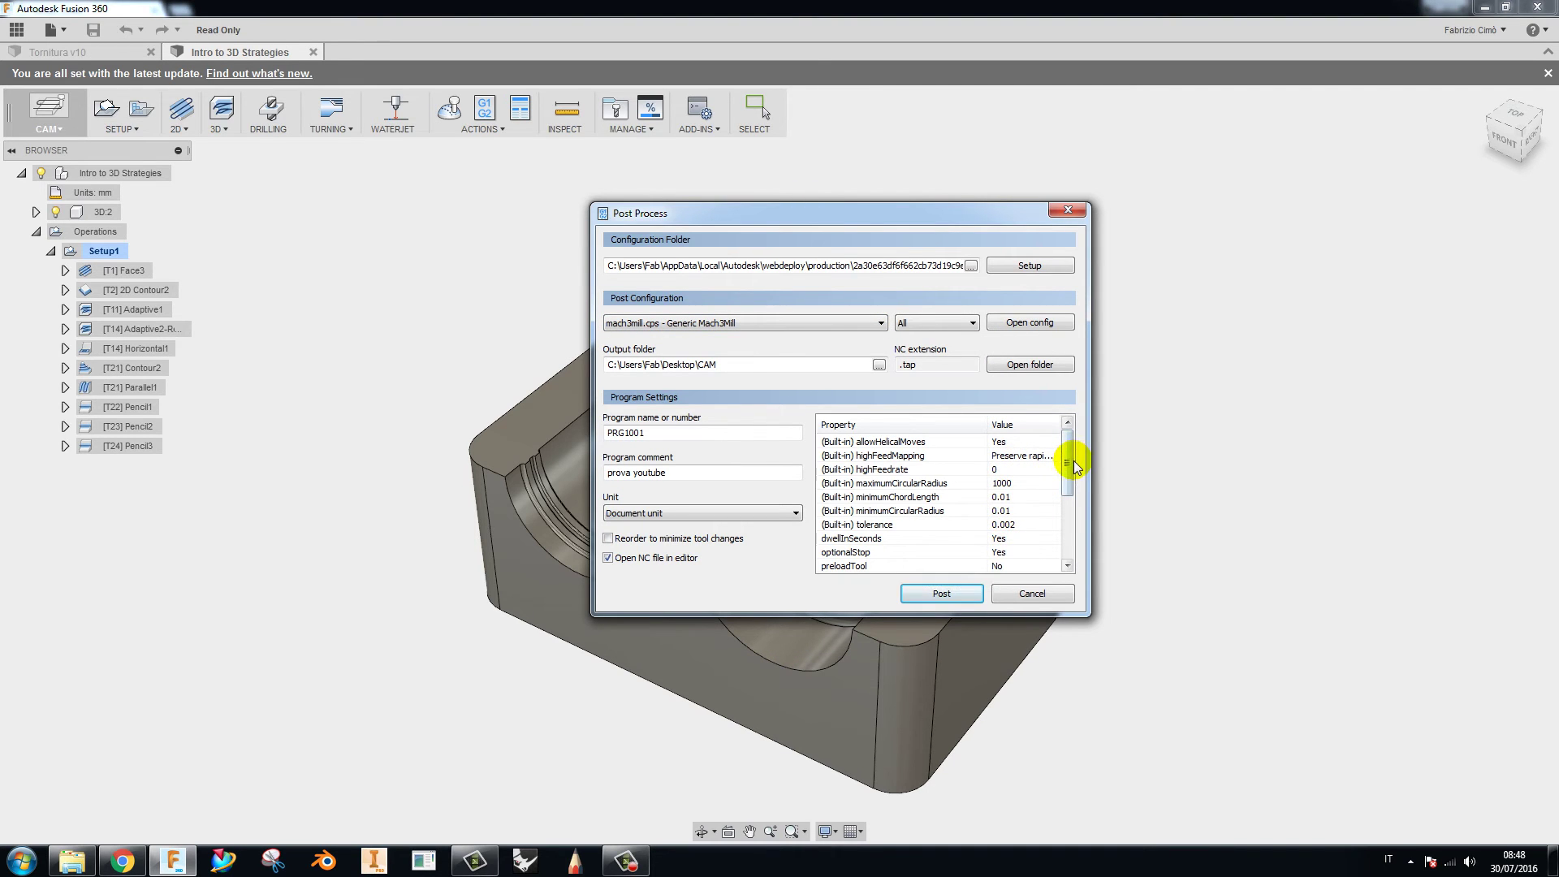
left_click_drag(1071, 466, 1069, 525)
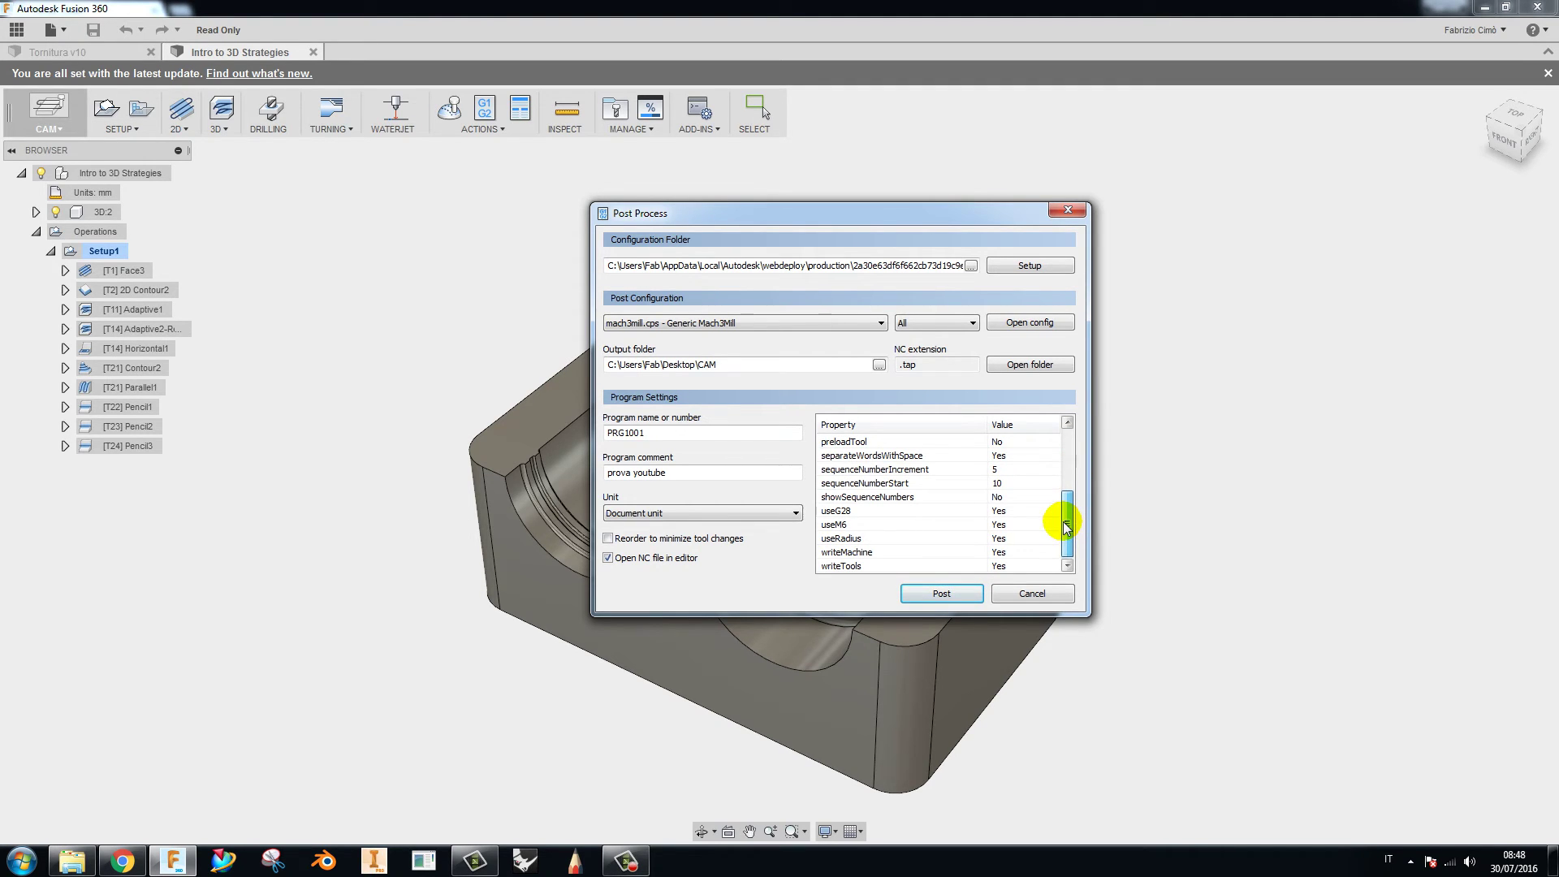
left_click_drag(1066, 526, 1065, 457)
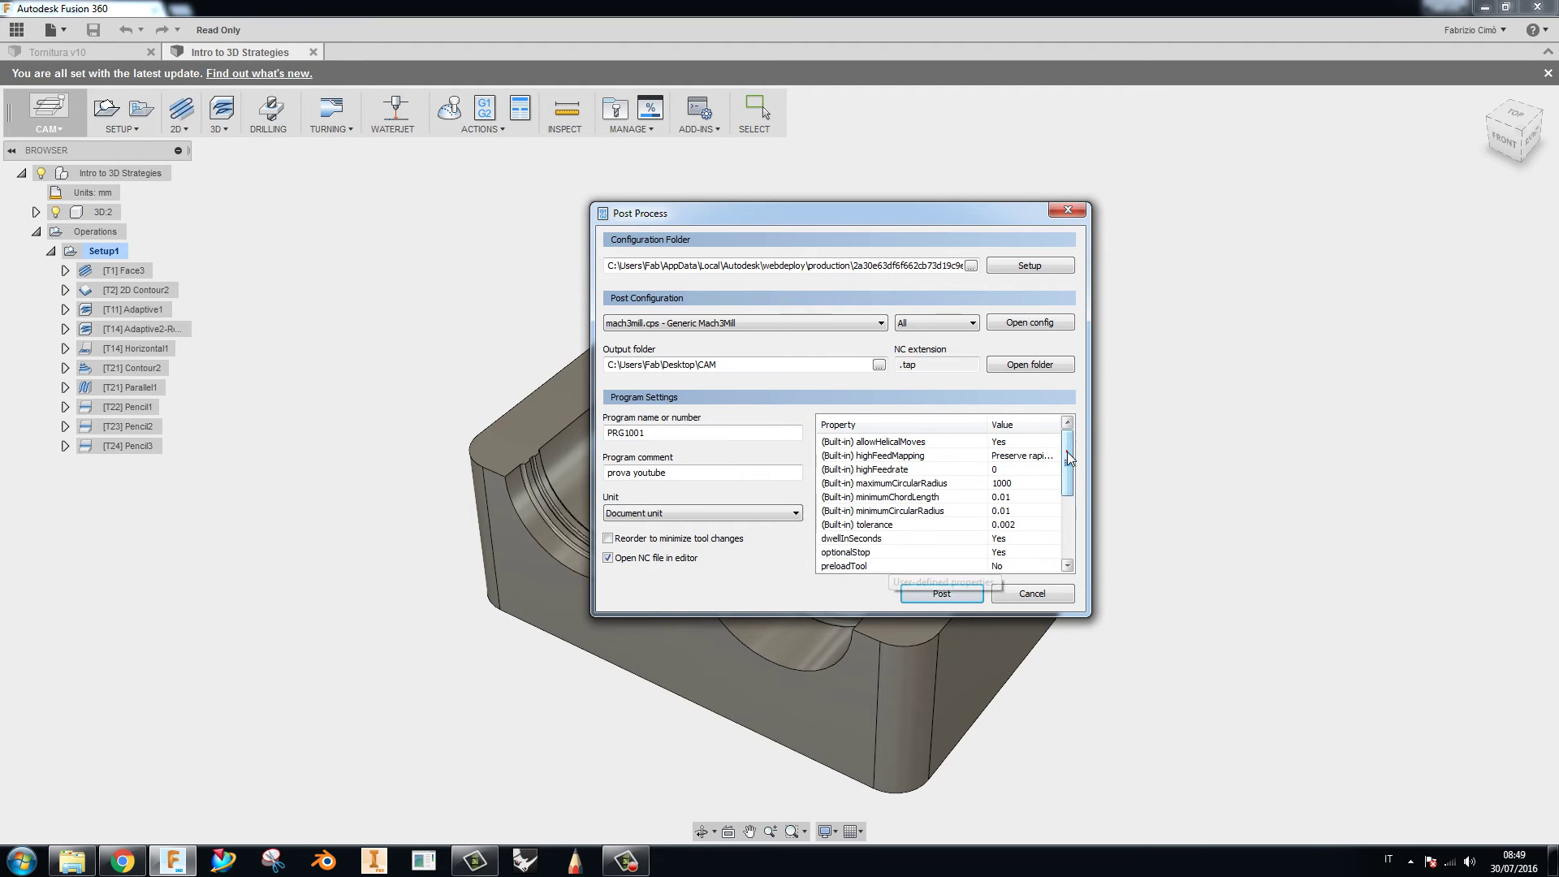
left_click_drag(1069, 458, 1066, 453)
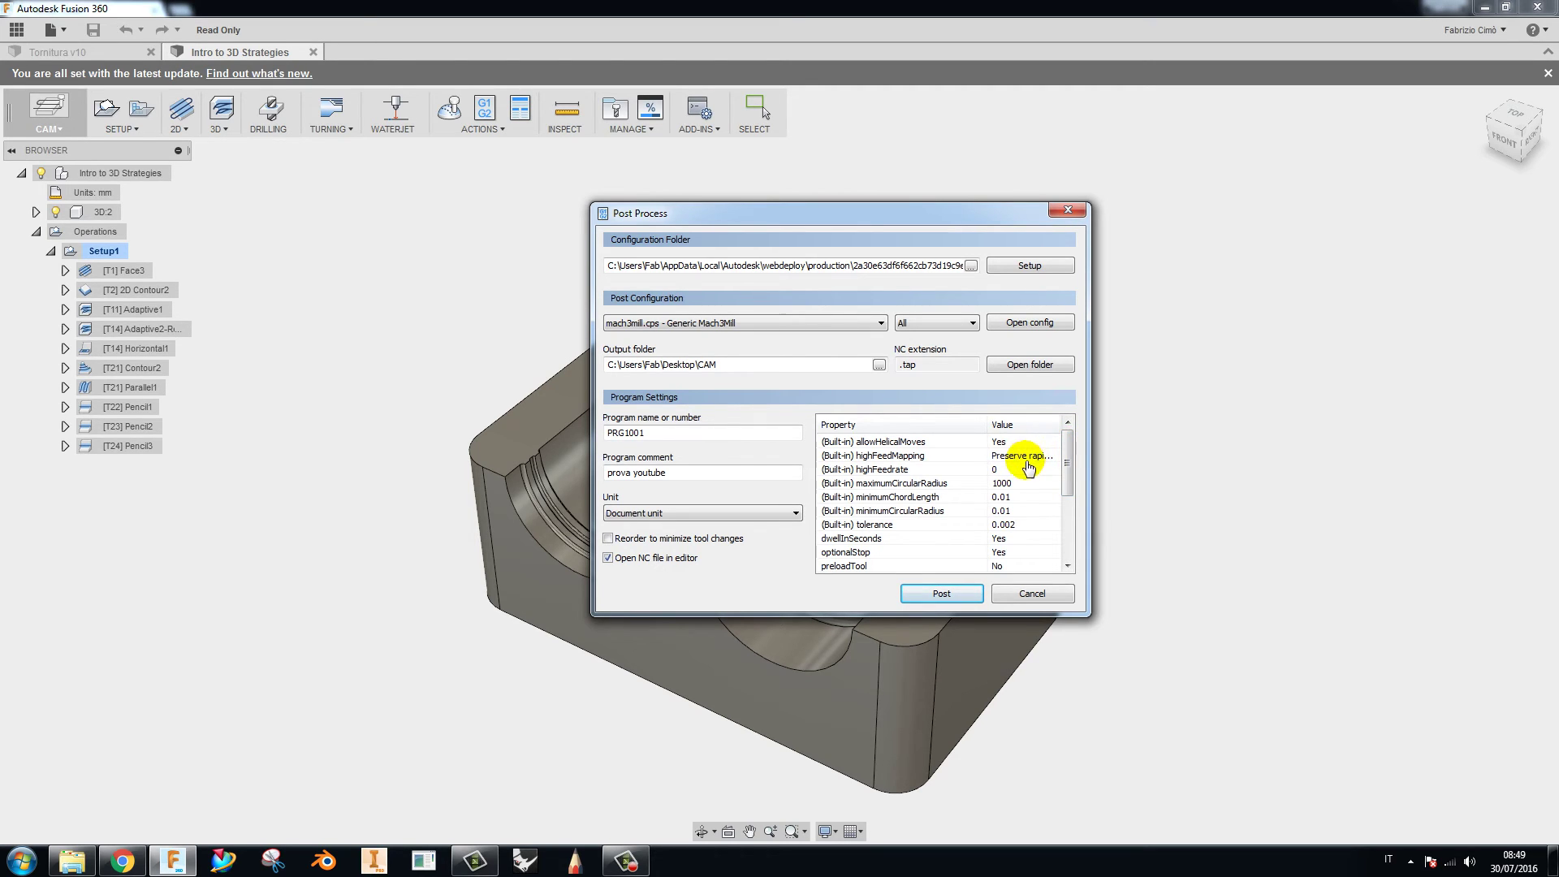
mouse_move(1067, 460)
left_mouse_down()
mouse_move(1058, 522)
mouse_move(1025, 538)
left_mouse_up()
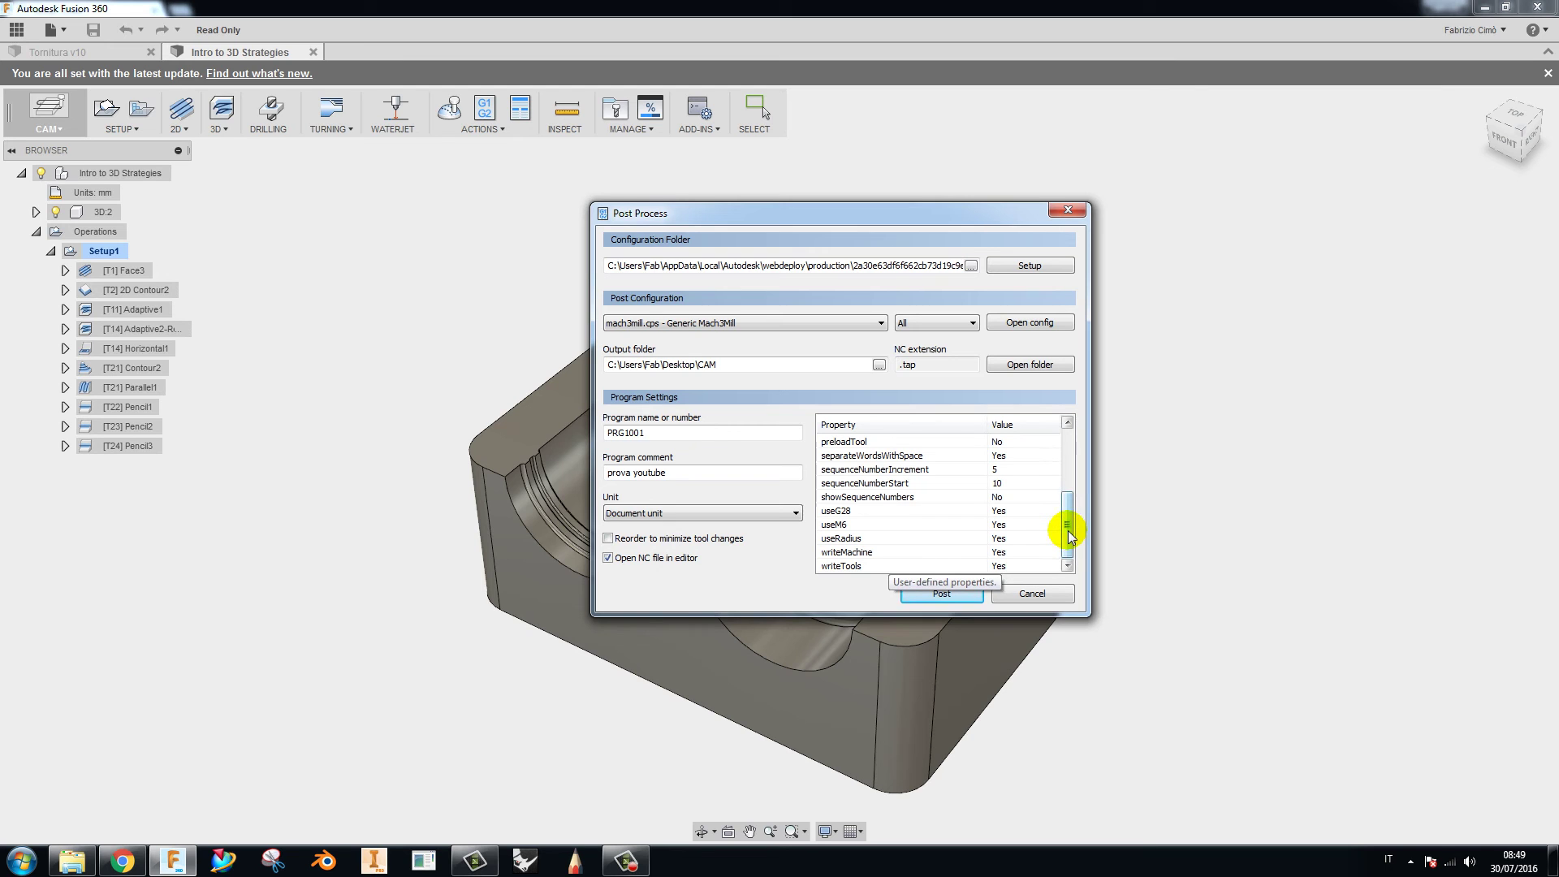
- Post the setup to PRG1001.tap, overwriting the existing file
left_click(919, 593)
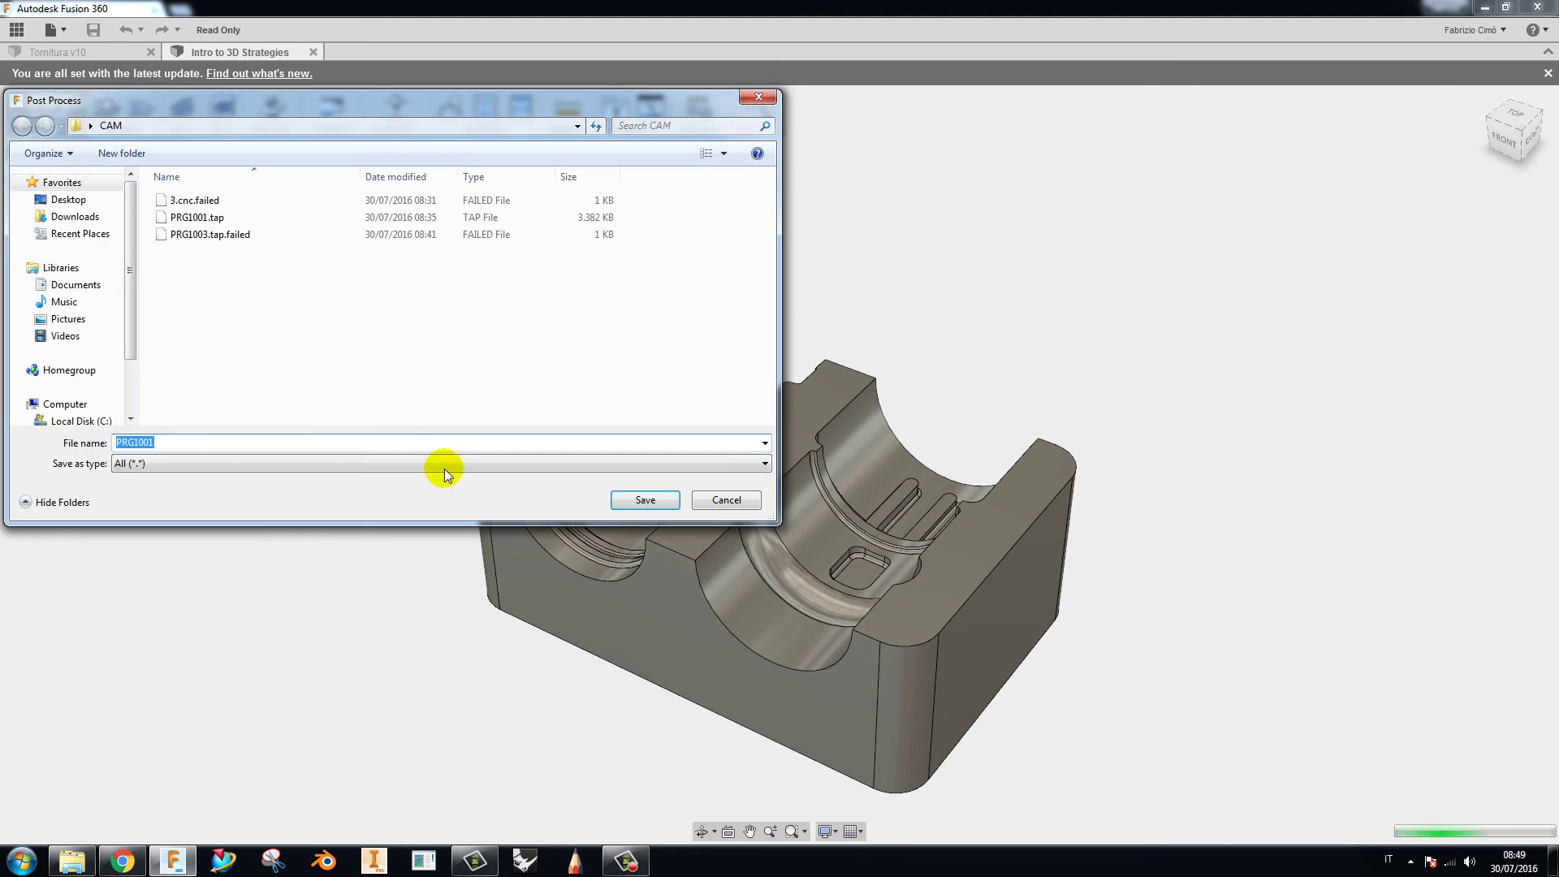
left_click(637, 503)
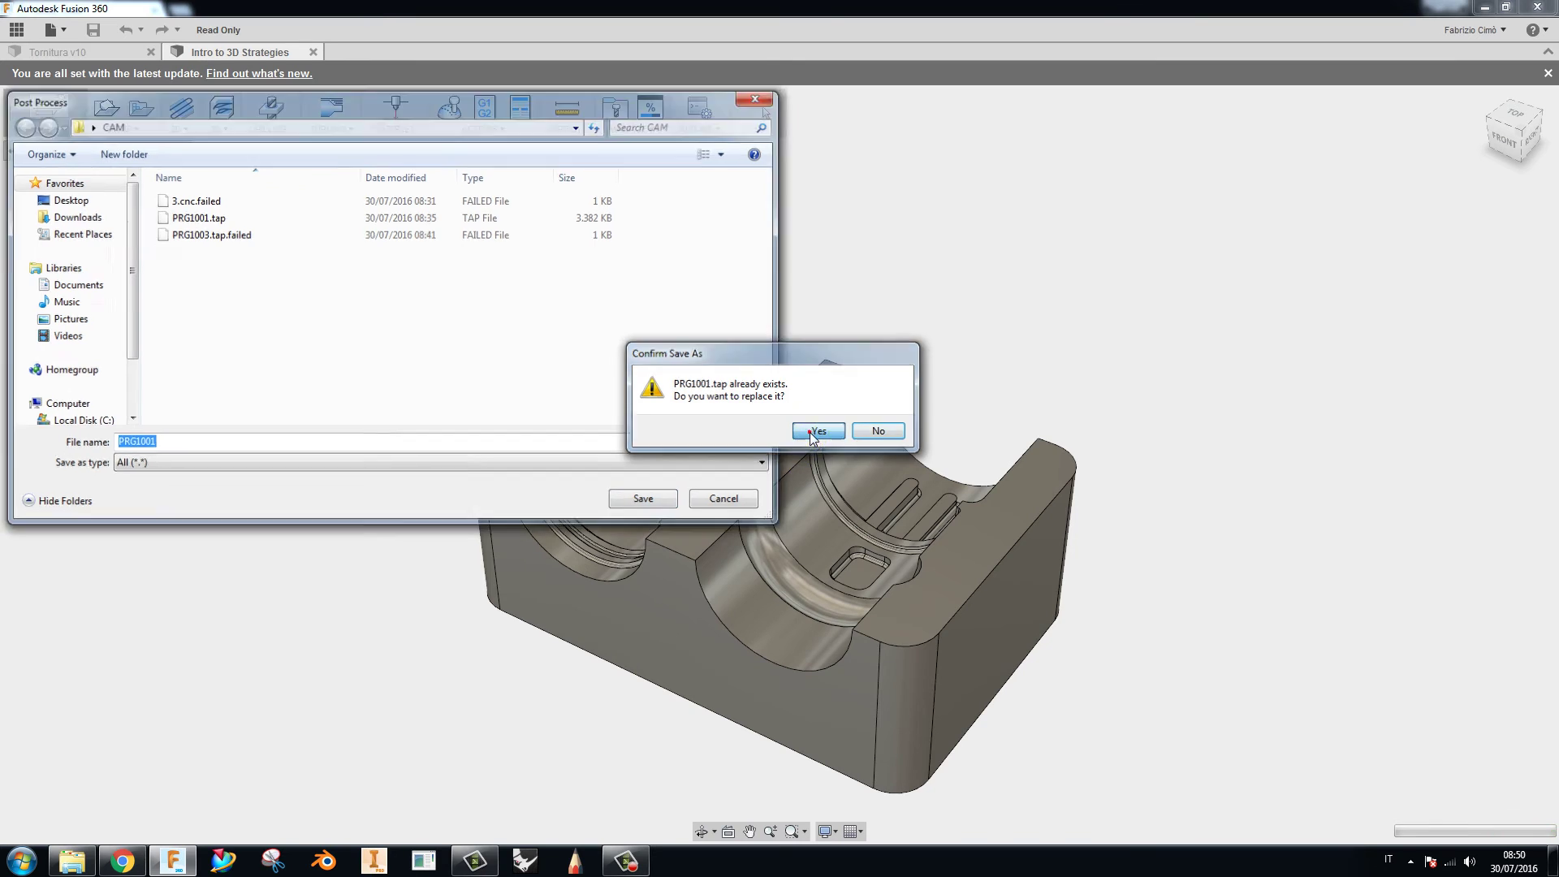
left_click(816, 431)
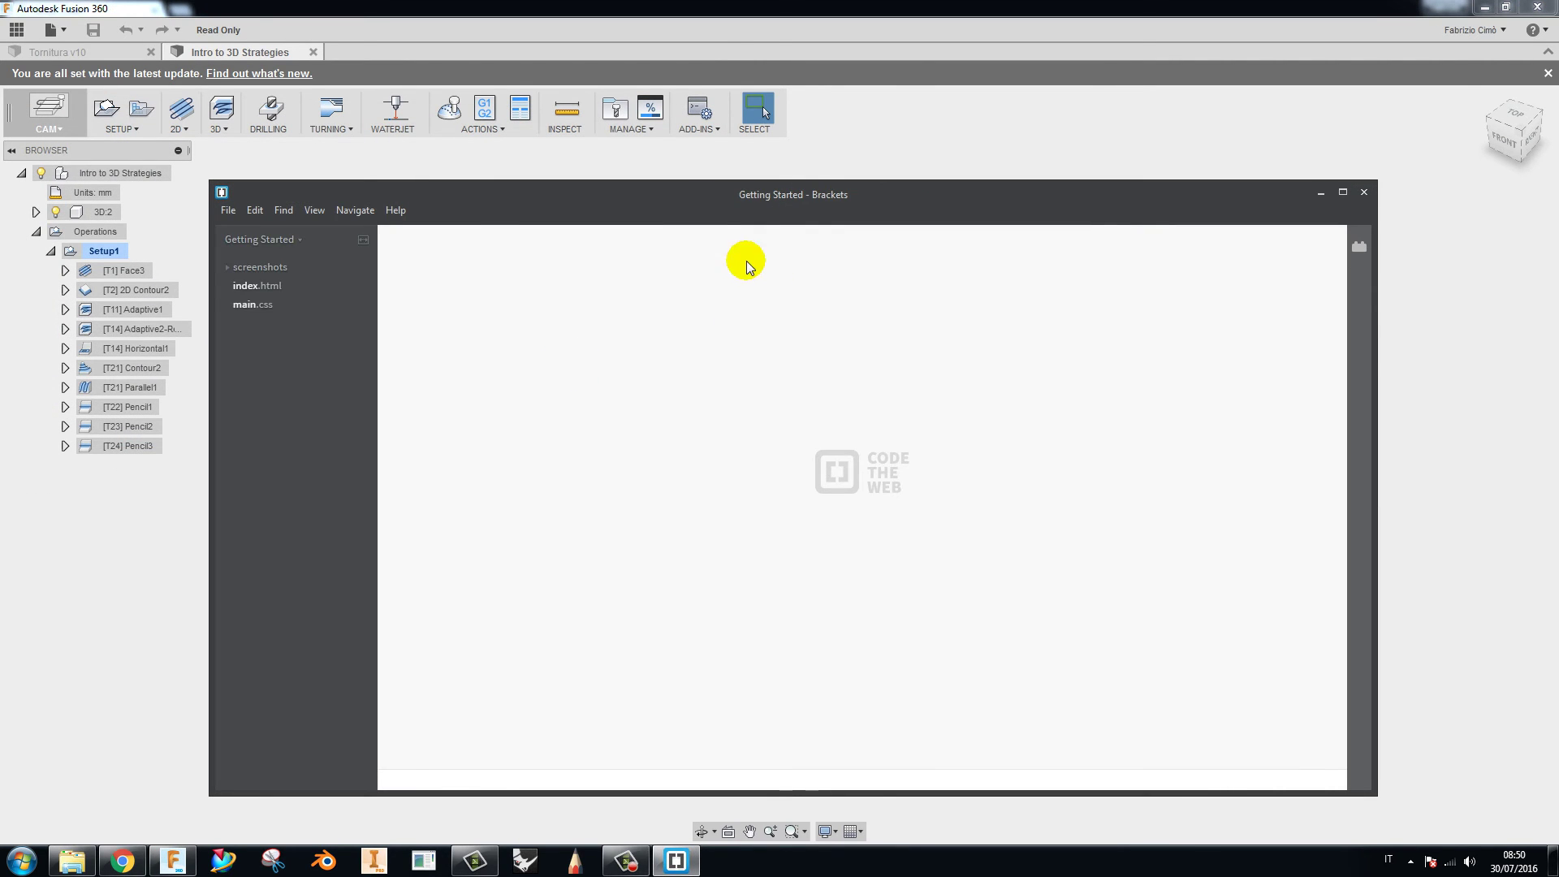
- Scroll through the PRG1001.tap G-code in Brackets, from the PROVA YOUTUBE header and tool list downward
left_click(680, 341)
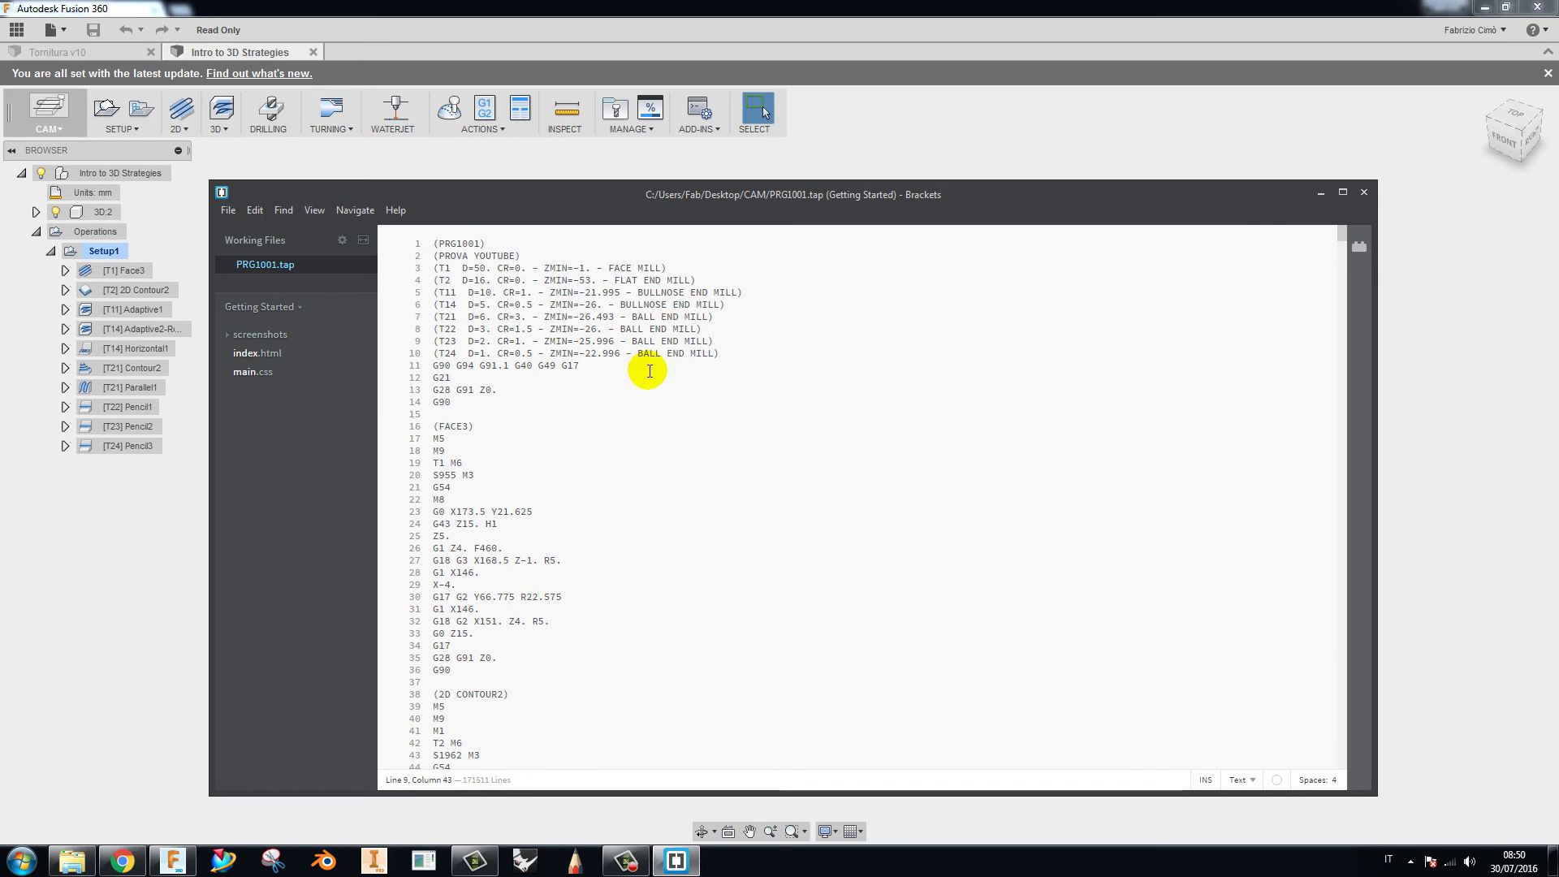
scroll(582, 379, "down", 12)
scroll(582, 379, "up", 12)
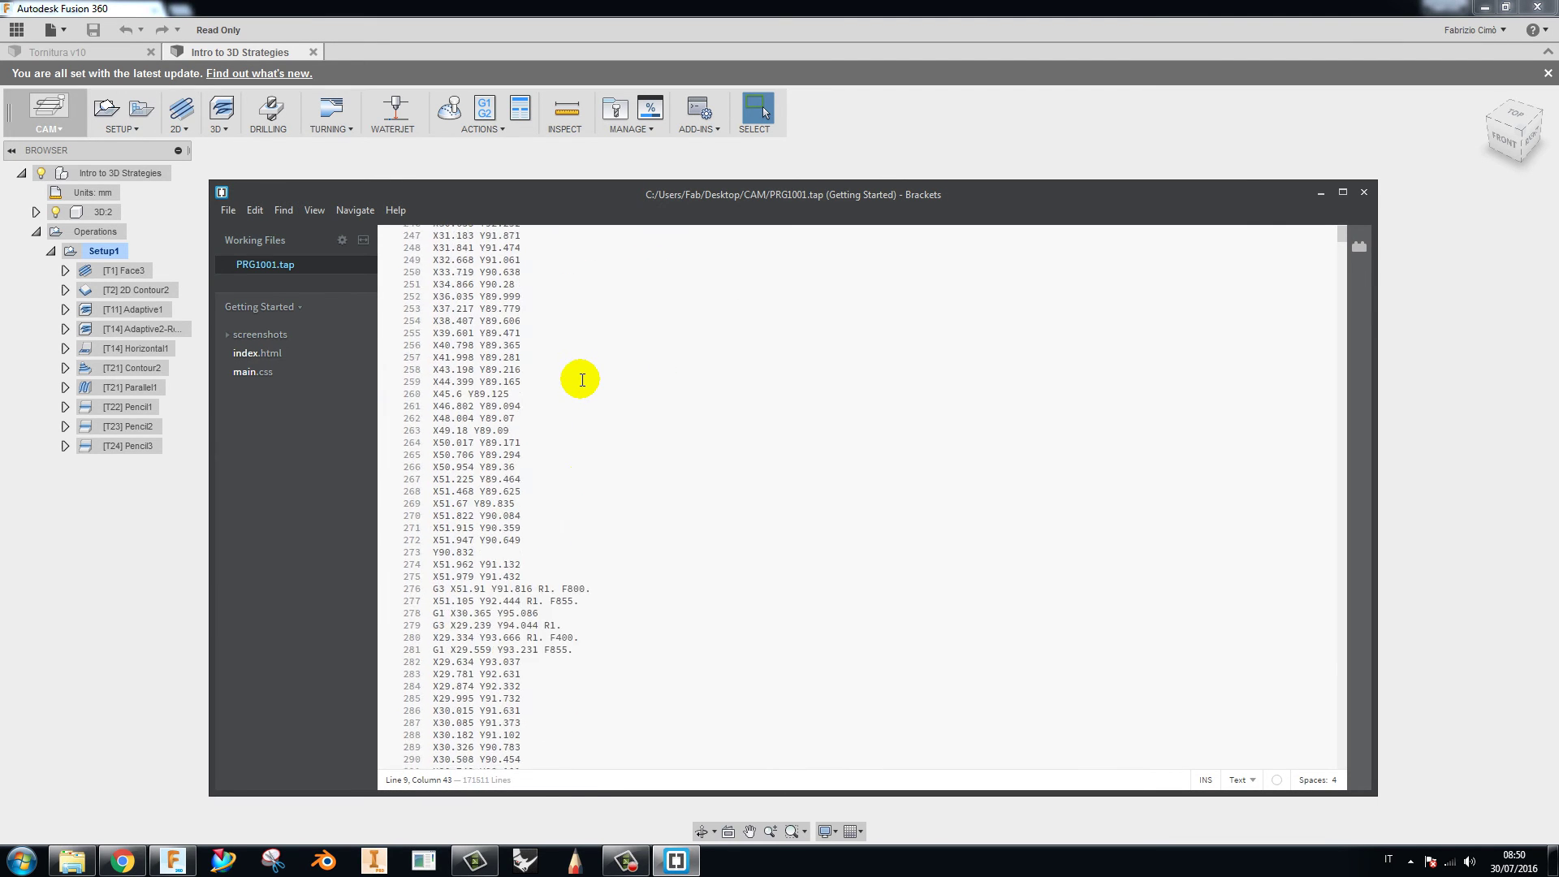
scroll(581, 390, "up", 12)
scroll(581, 400, "up", 12)
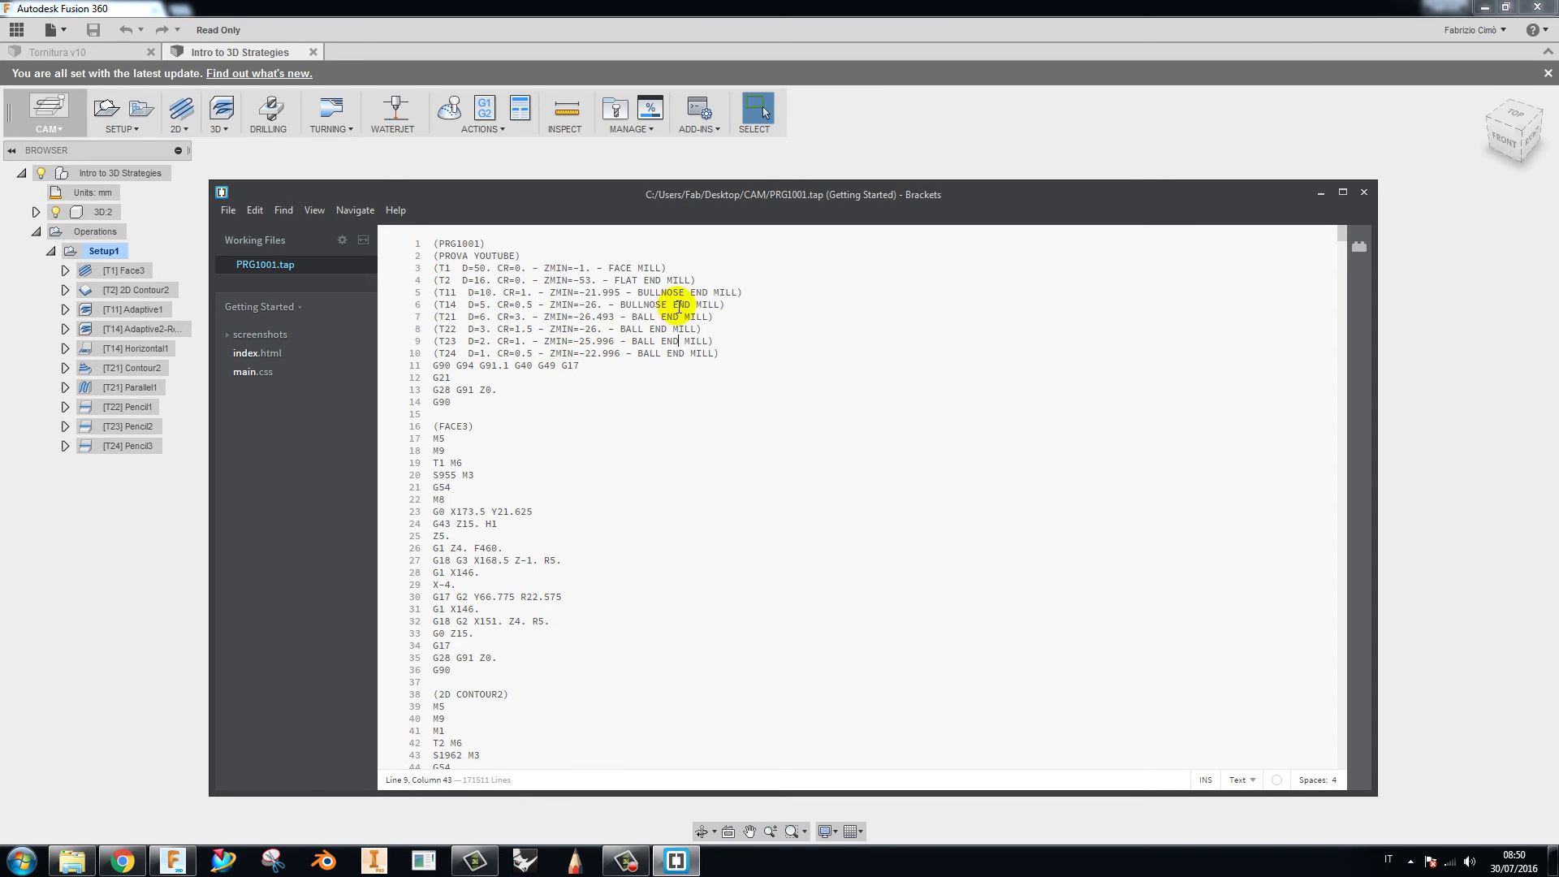
scroll(687, 325, "down", 20)
scroll(698, 328, "down", 20)
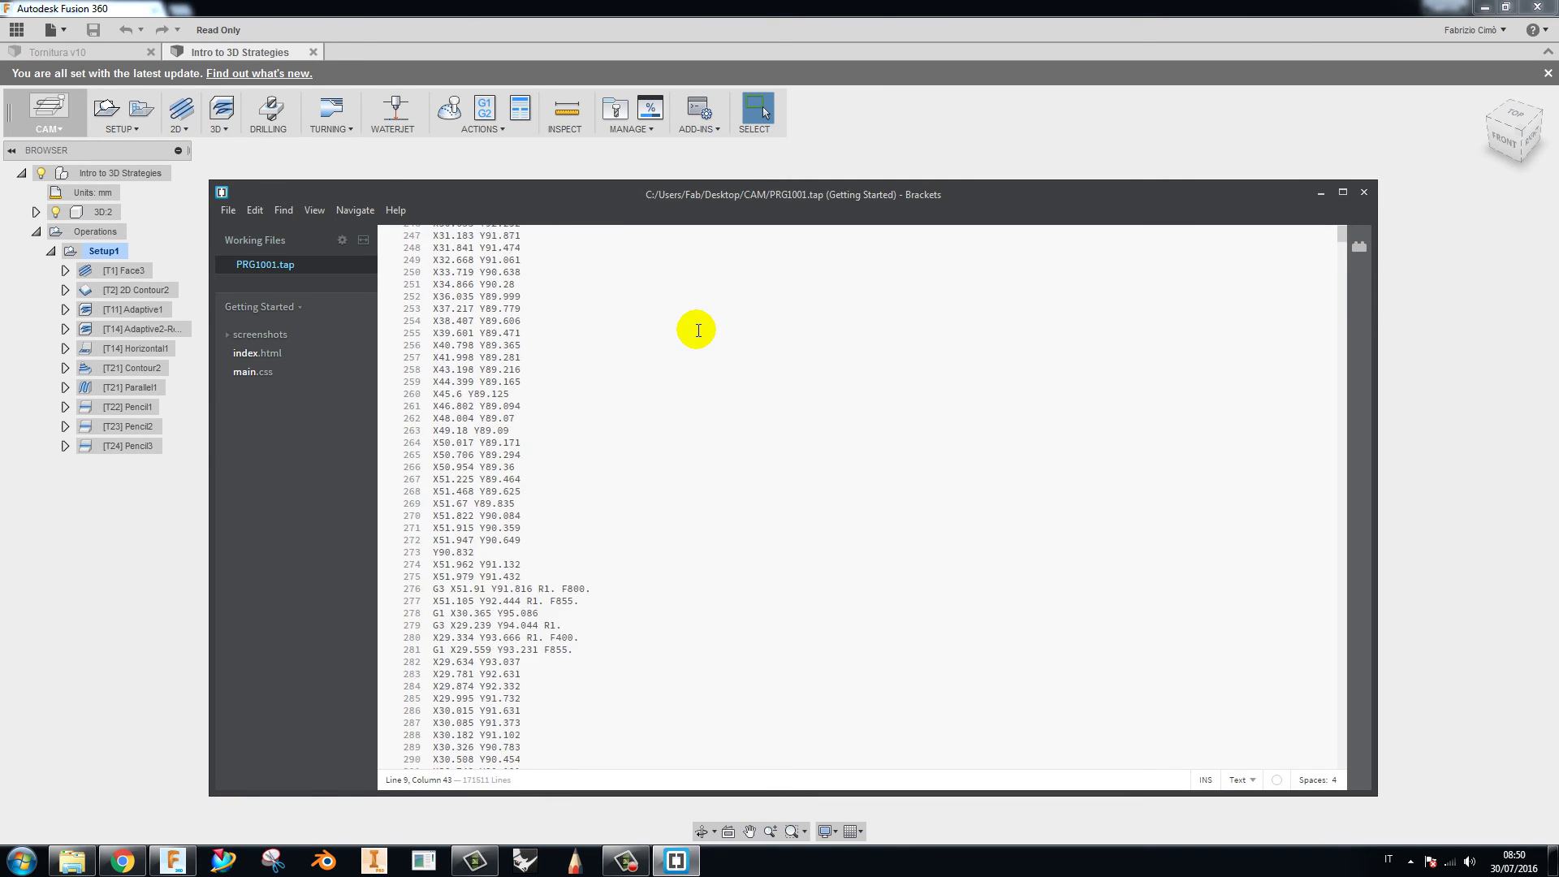
scroll(696, 330, "down", 15)
scroll(696, 335, "down", 20)
scroll(698, 339, "down", 15)
scroll(698, 348, "down", 15)
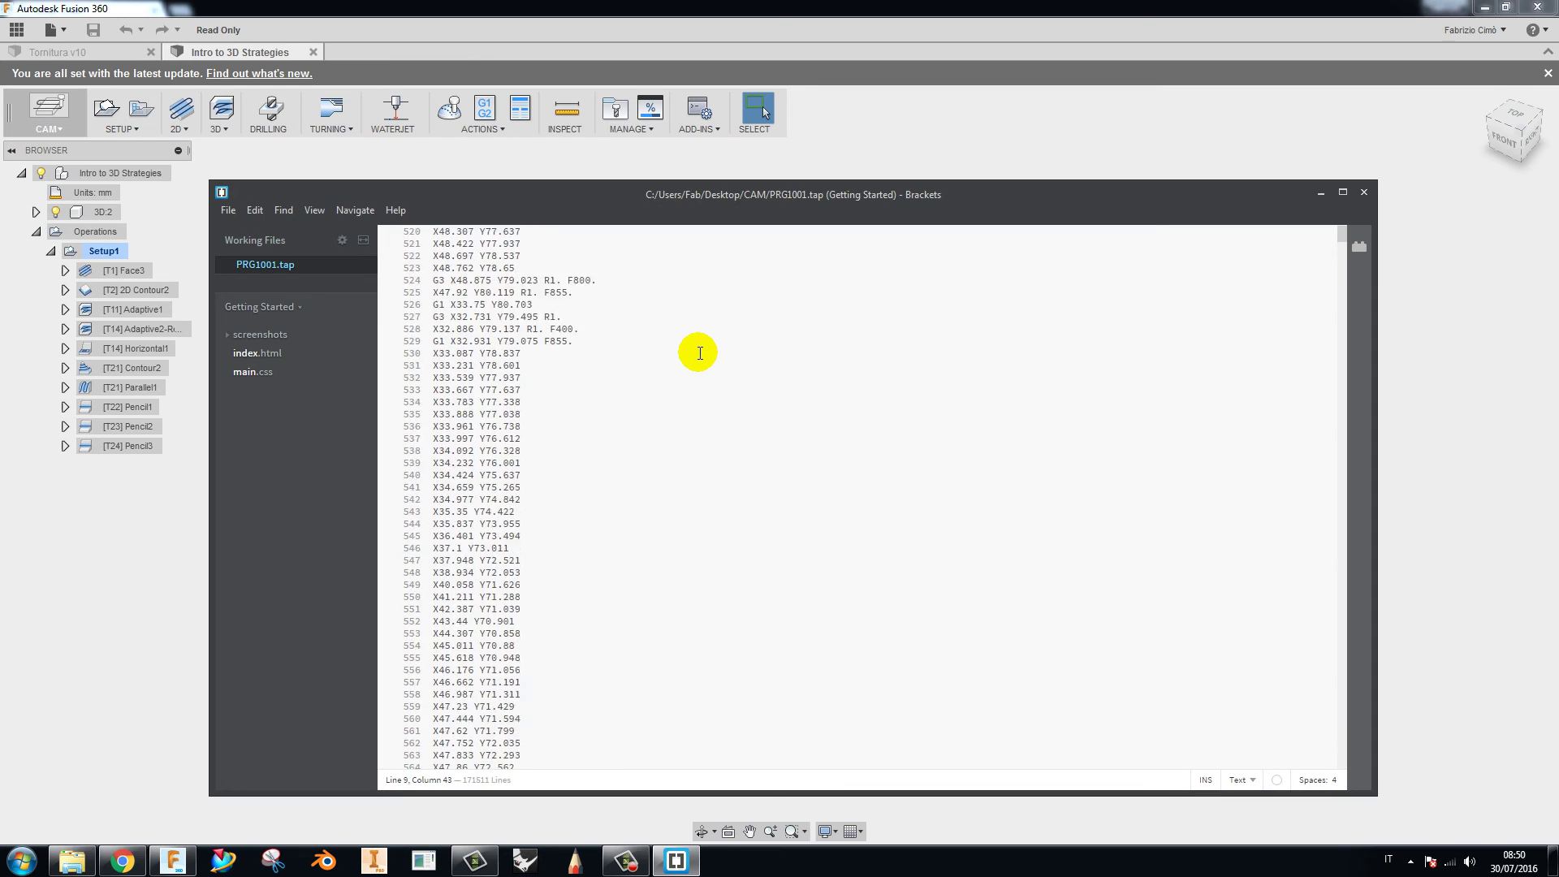
scroll(698, 352, "down", 20)
scroll(697, 350, "down", 20)
scroll(702, 361, "down", 20)
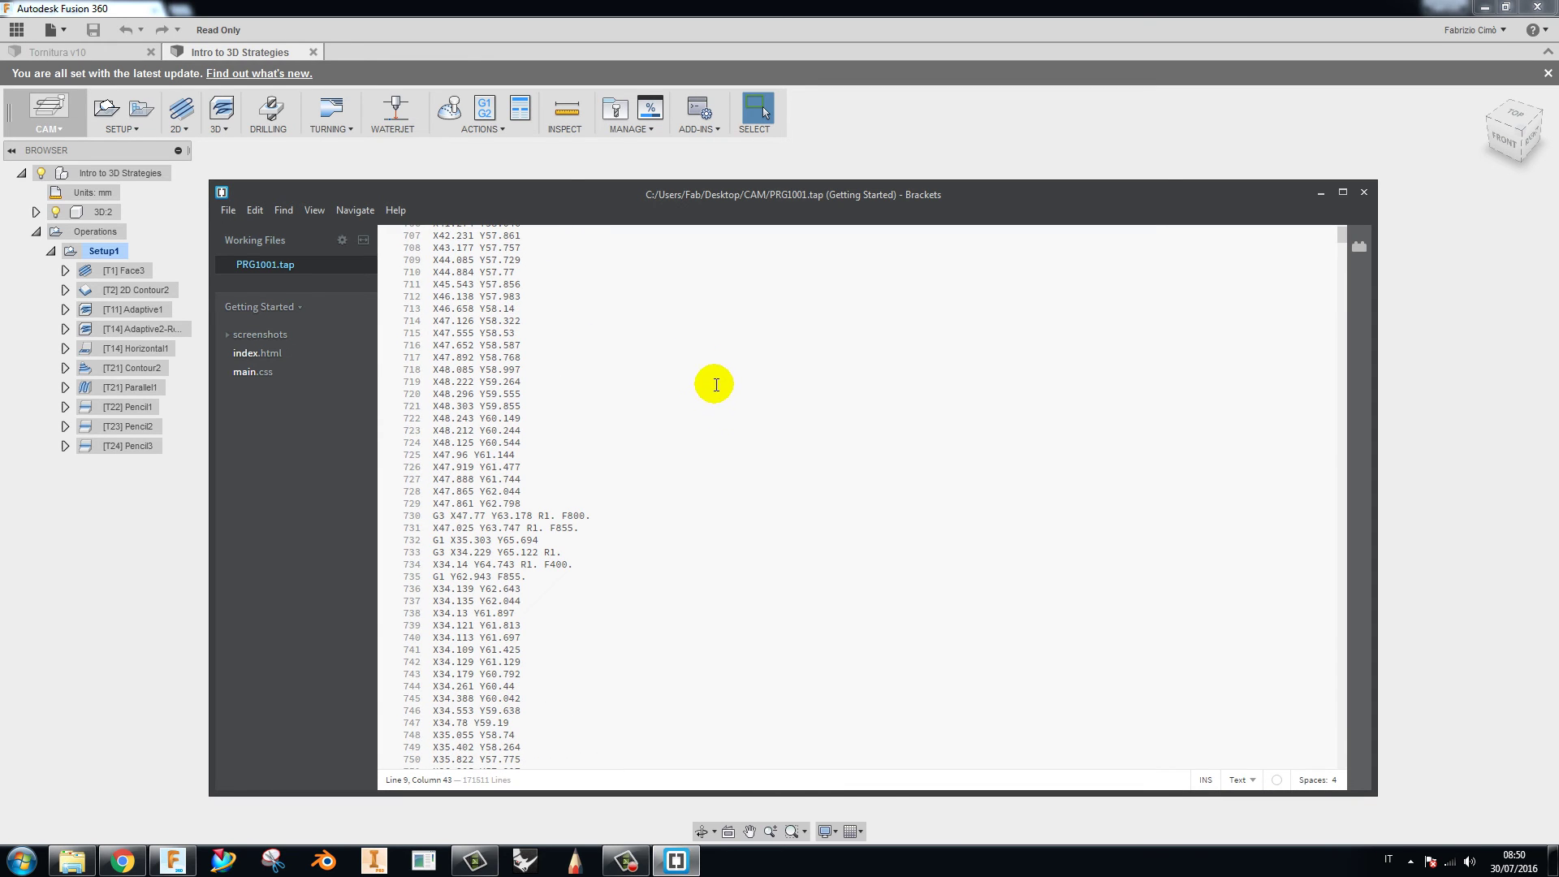
scroll(697, 432, "up", 20)
scroll(690, 432, "up", 20)
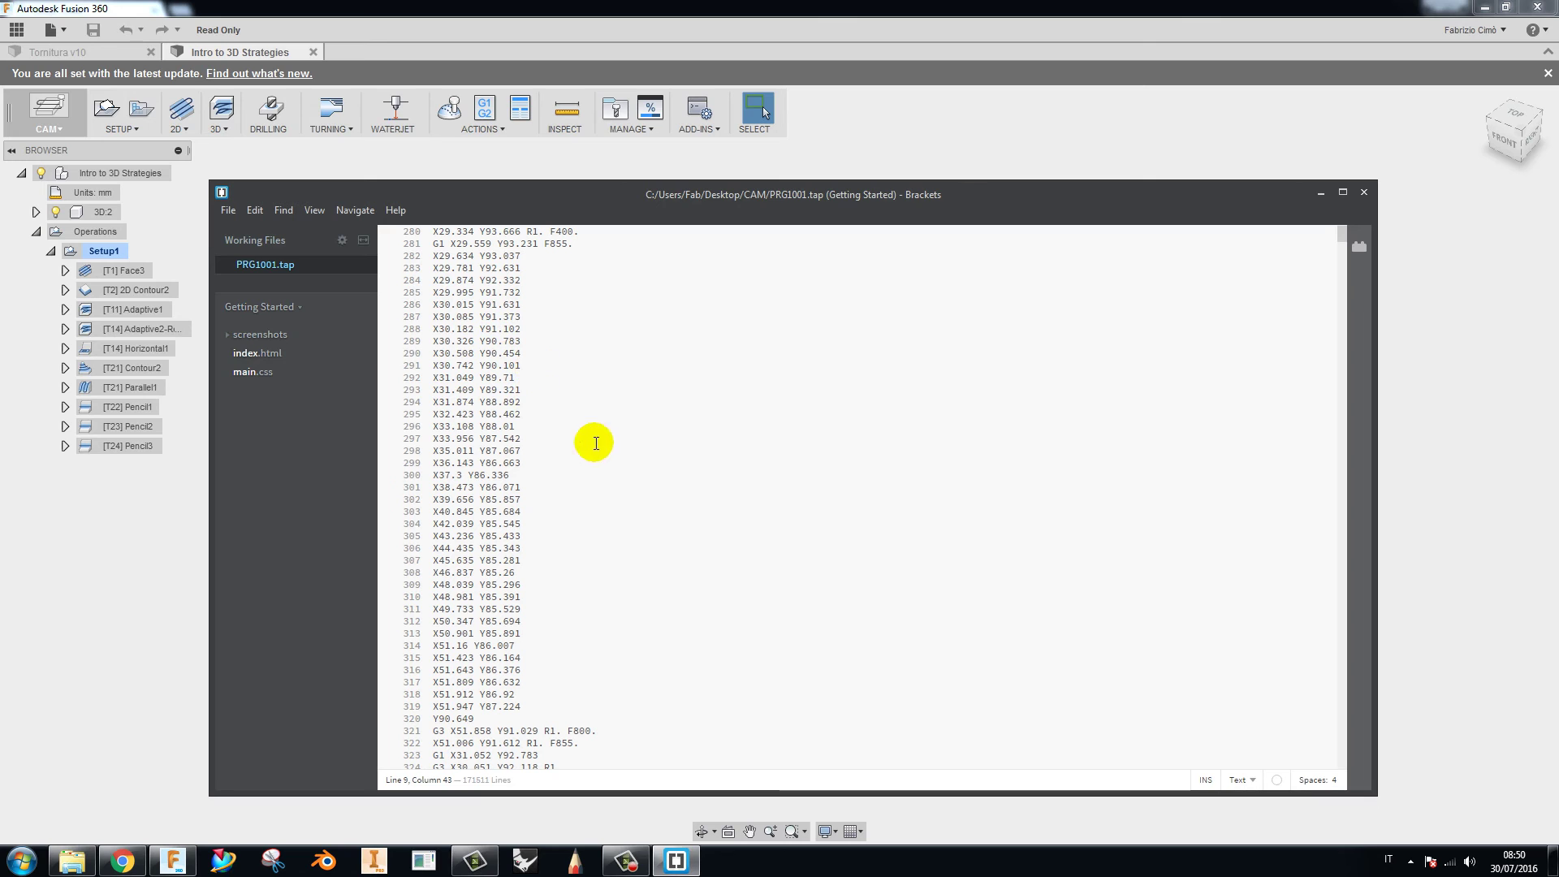
left_click(474, 486)
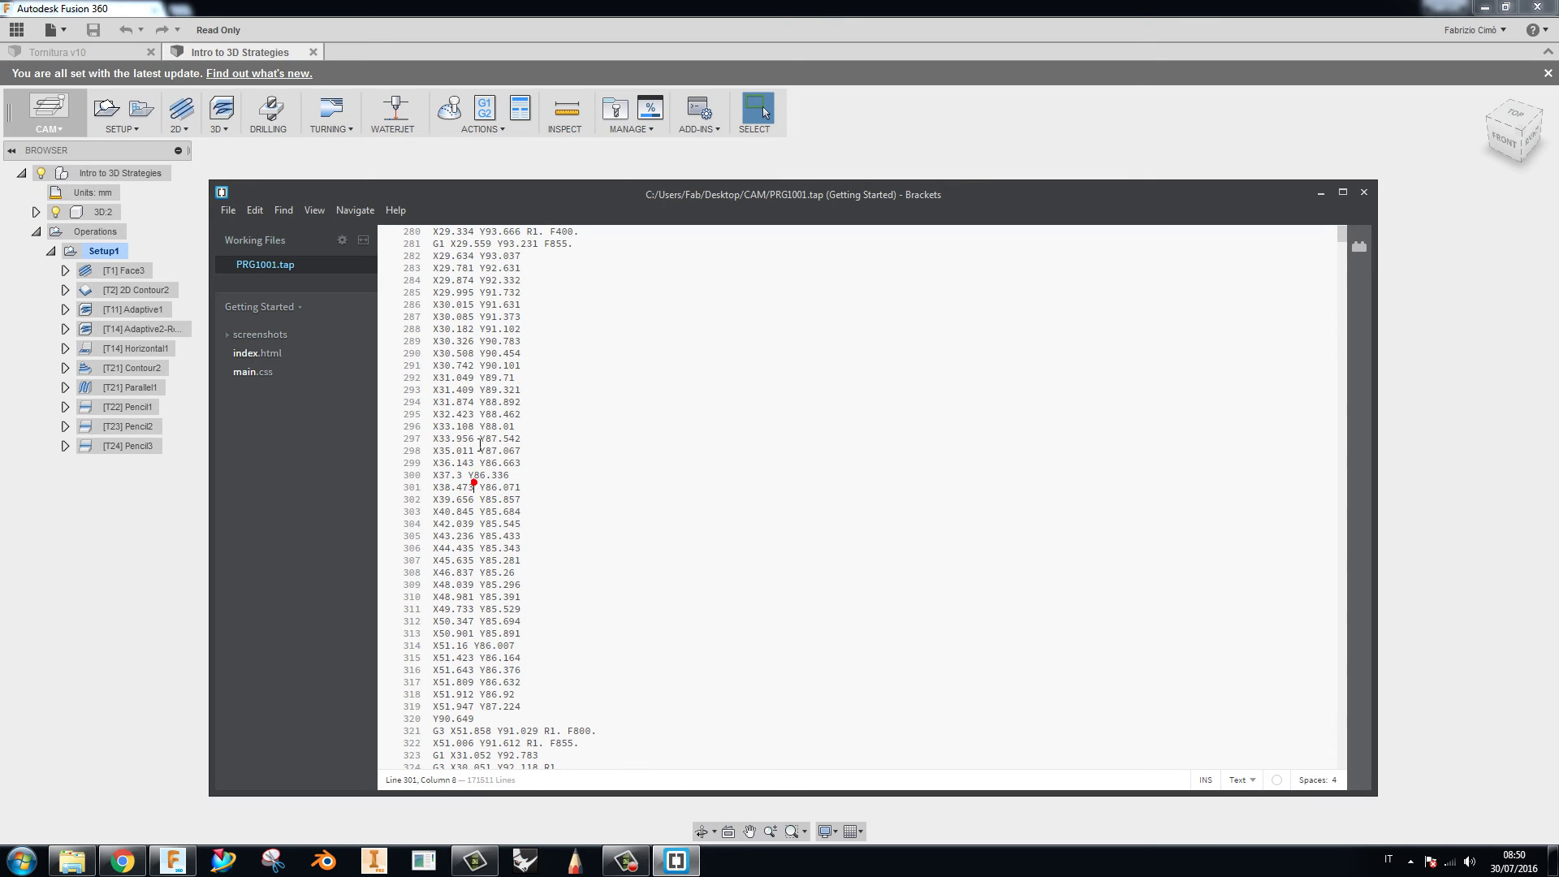
scroll(479, 446, "down", 8)
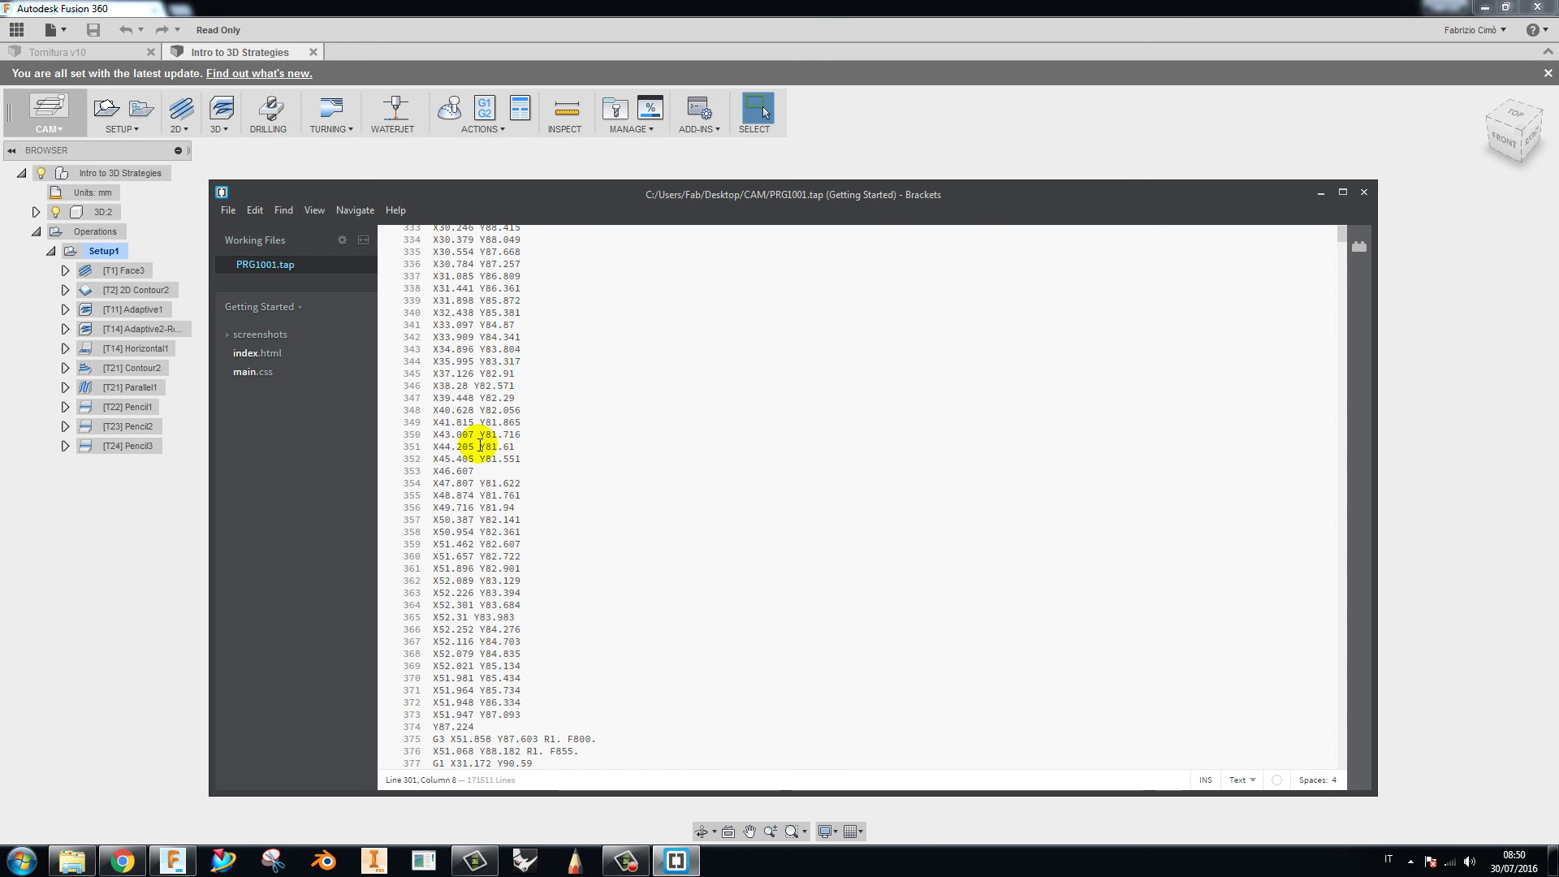
scroll(480, 446, "down", 4)
scroll(480, 445, "down", 5)
scroll(480, 446, "down", 6)
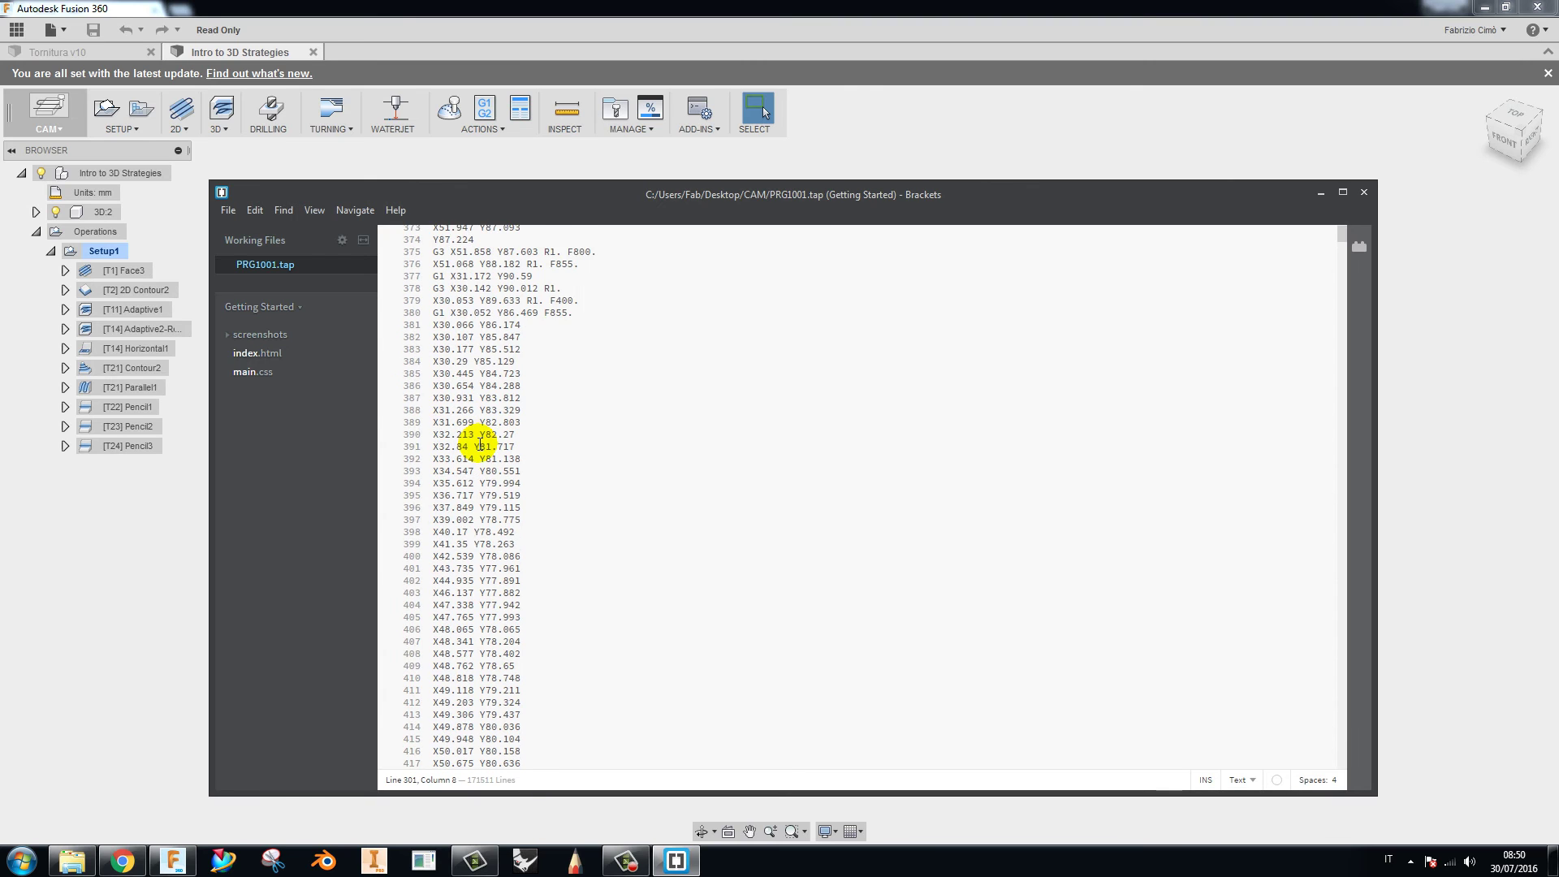
scroll(479, 446, "down", 8)
scroll(480, 450, "down", 8)
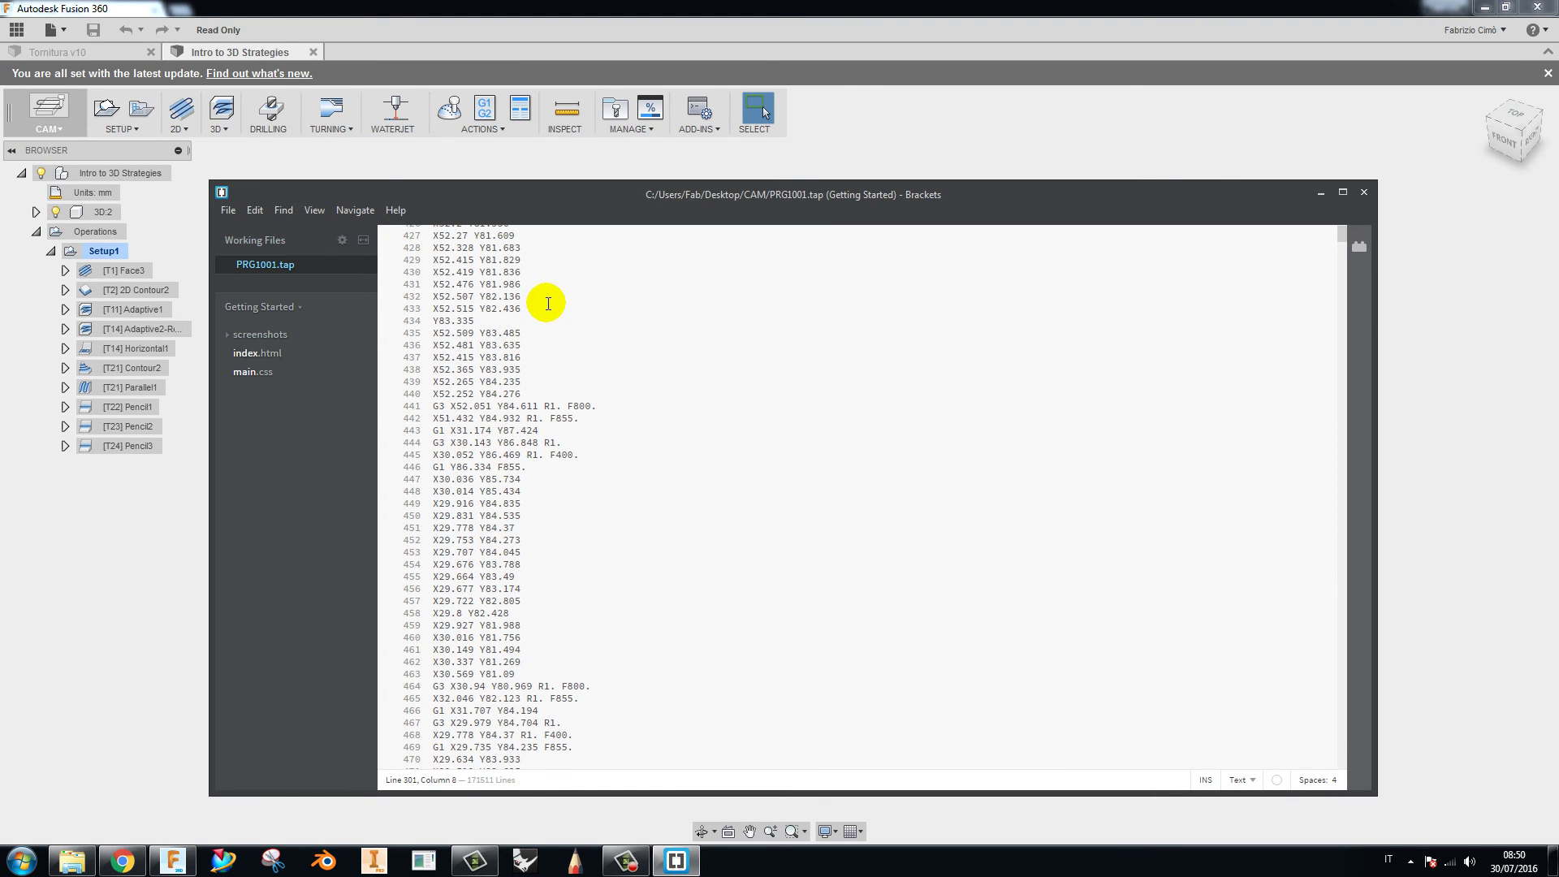
scroll(512, 503, "down", 13)
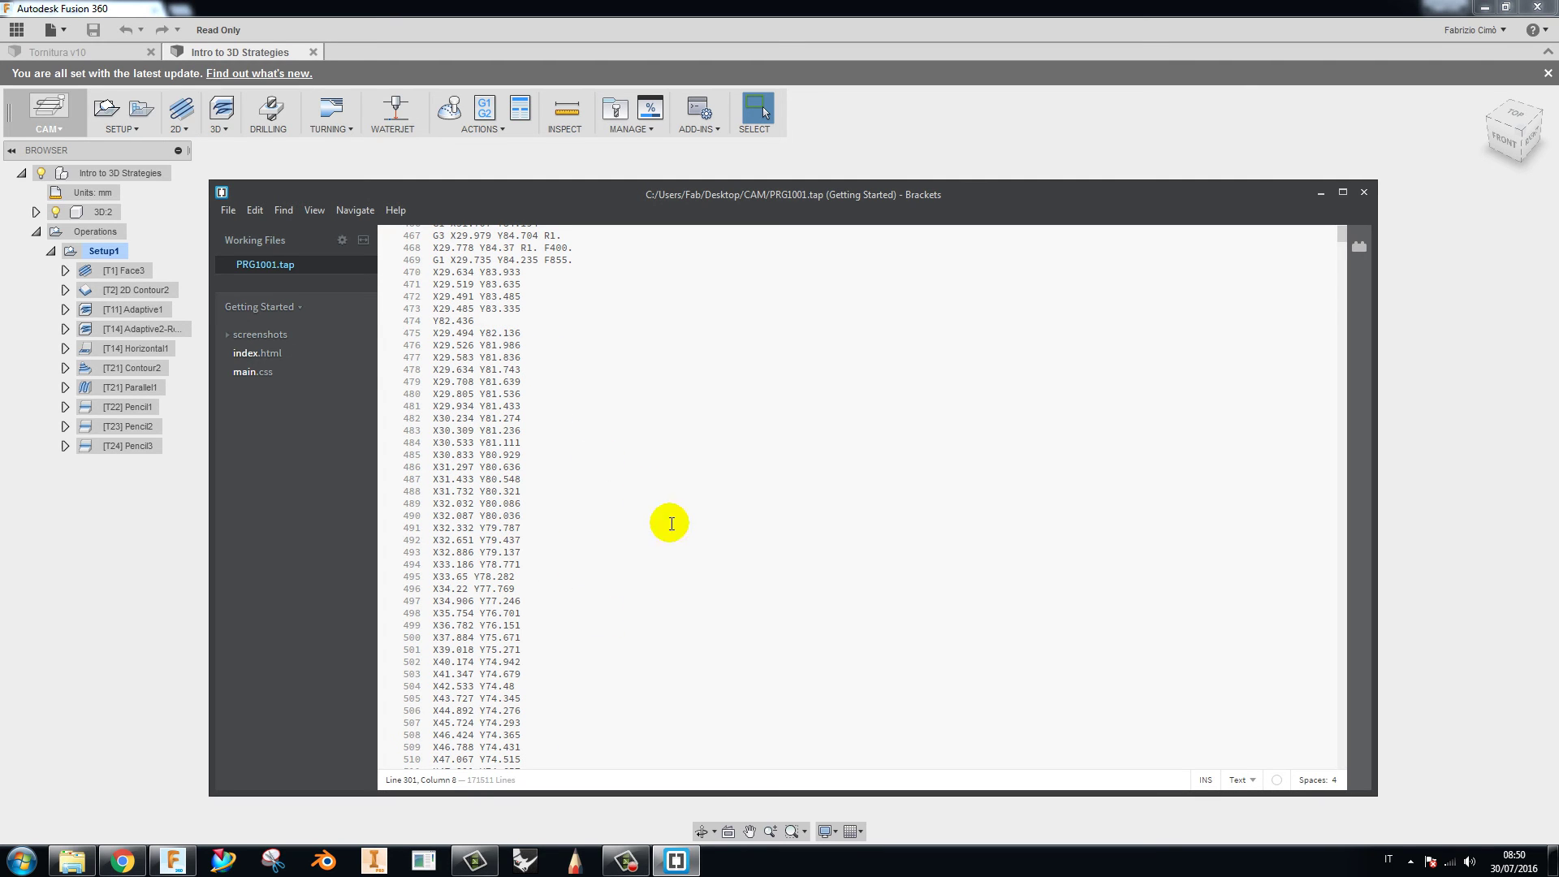
scroll(657, 544, "up", 13)
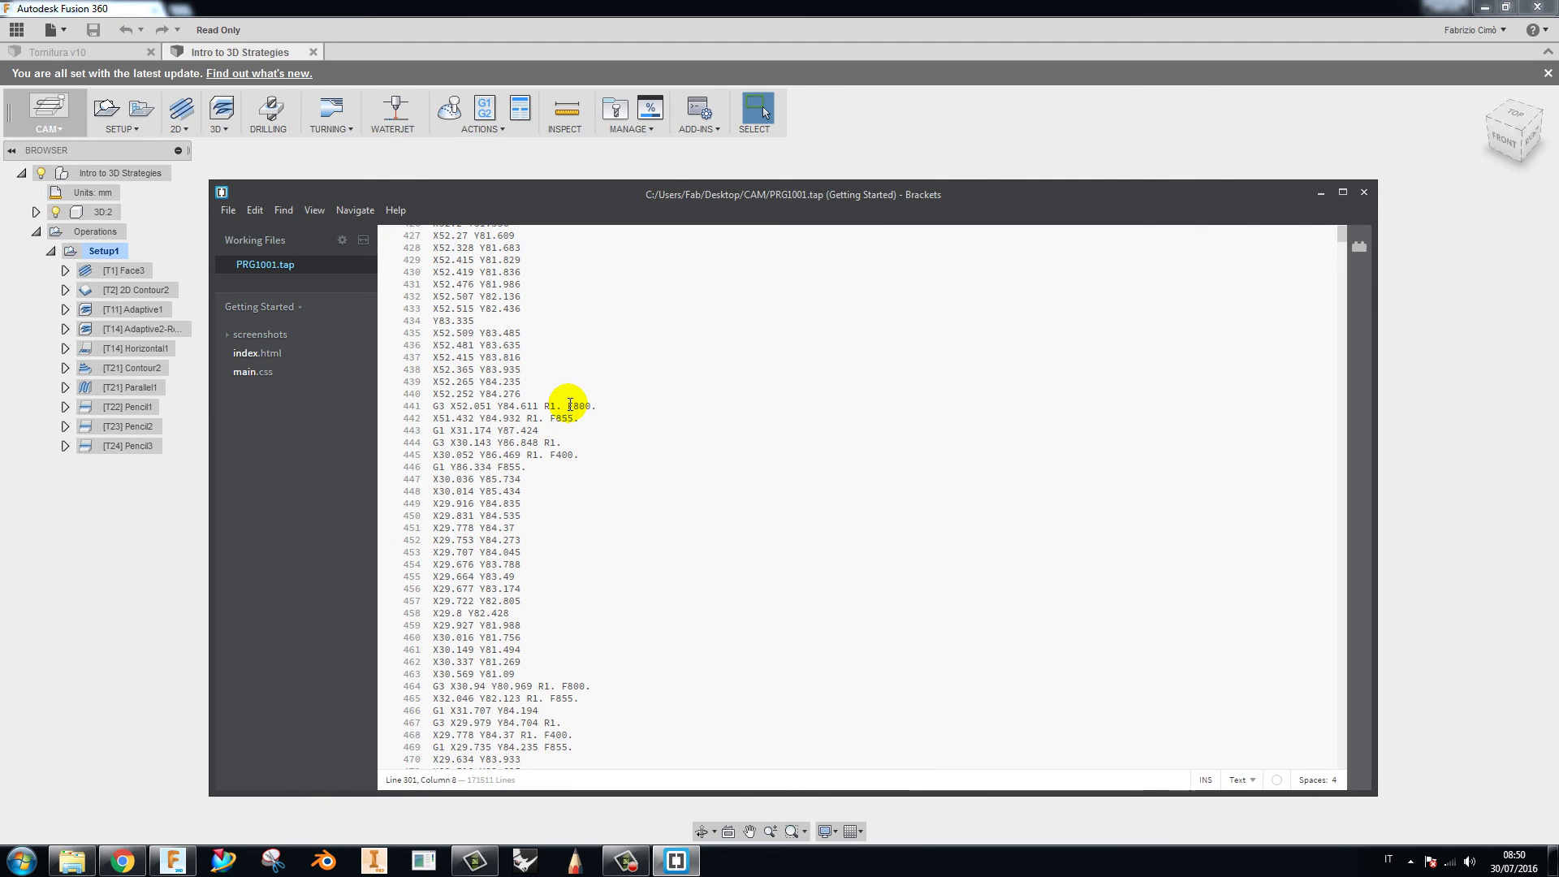
scroll(560, 438, "down", 10)
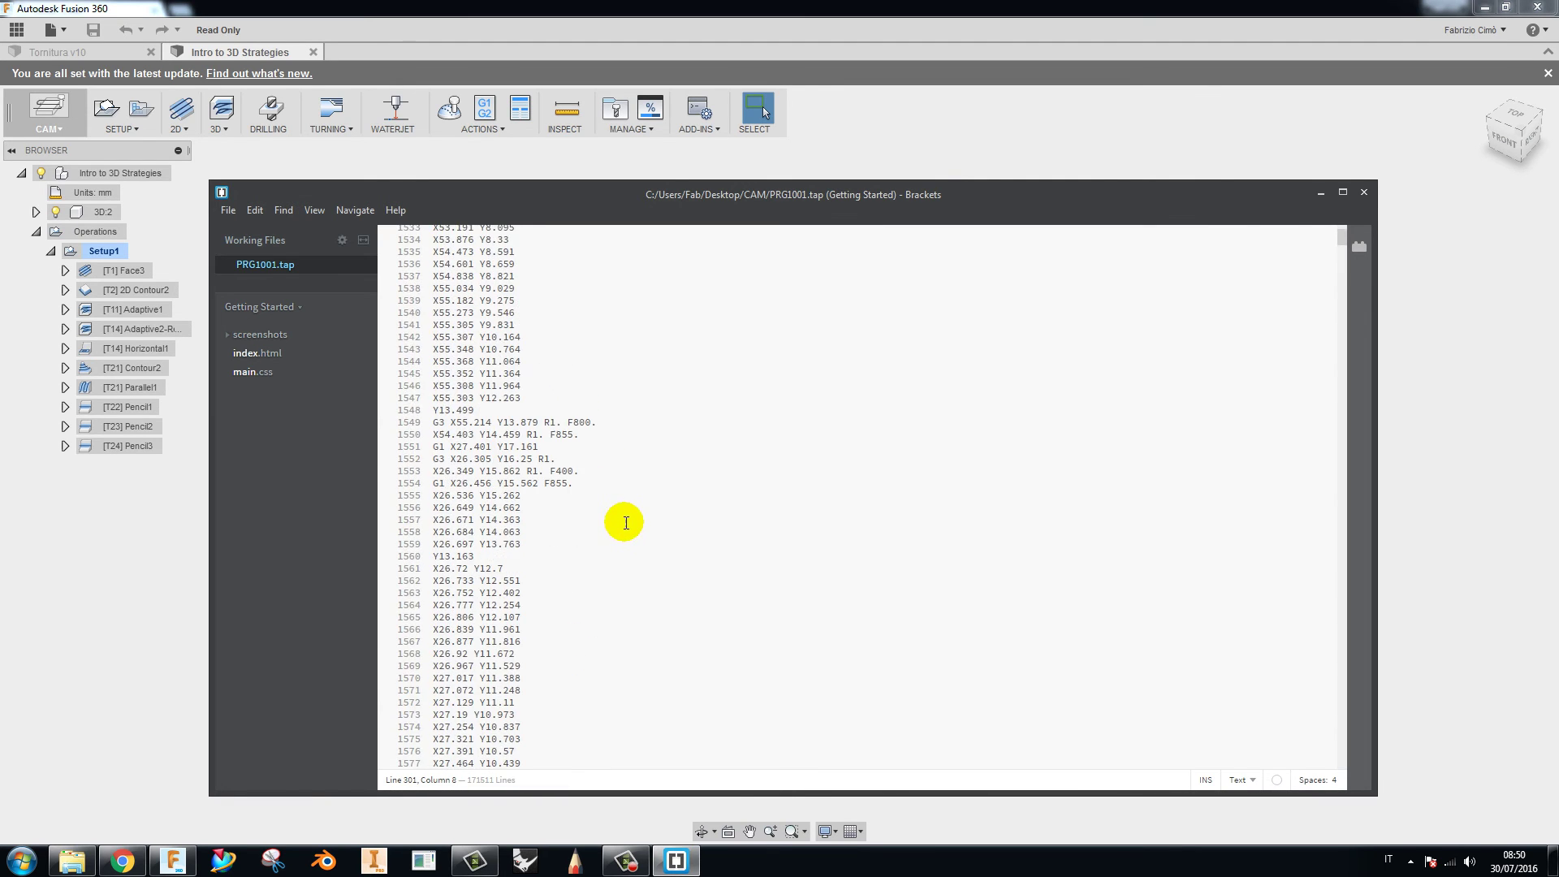
scroll(613, 522, "down", 10)
scroll(607, 520, "down", 10)
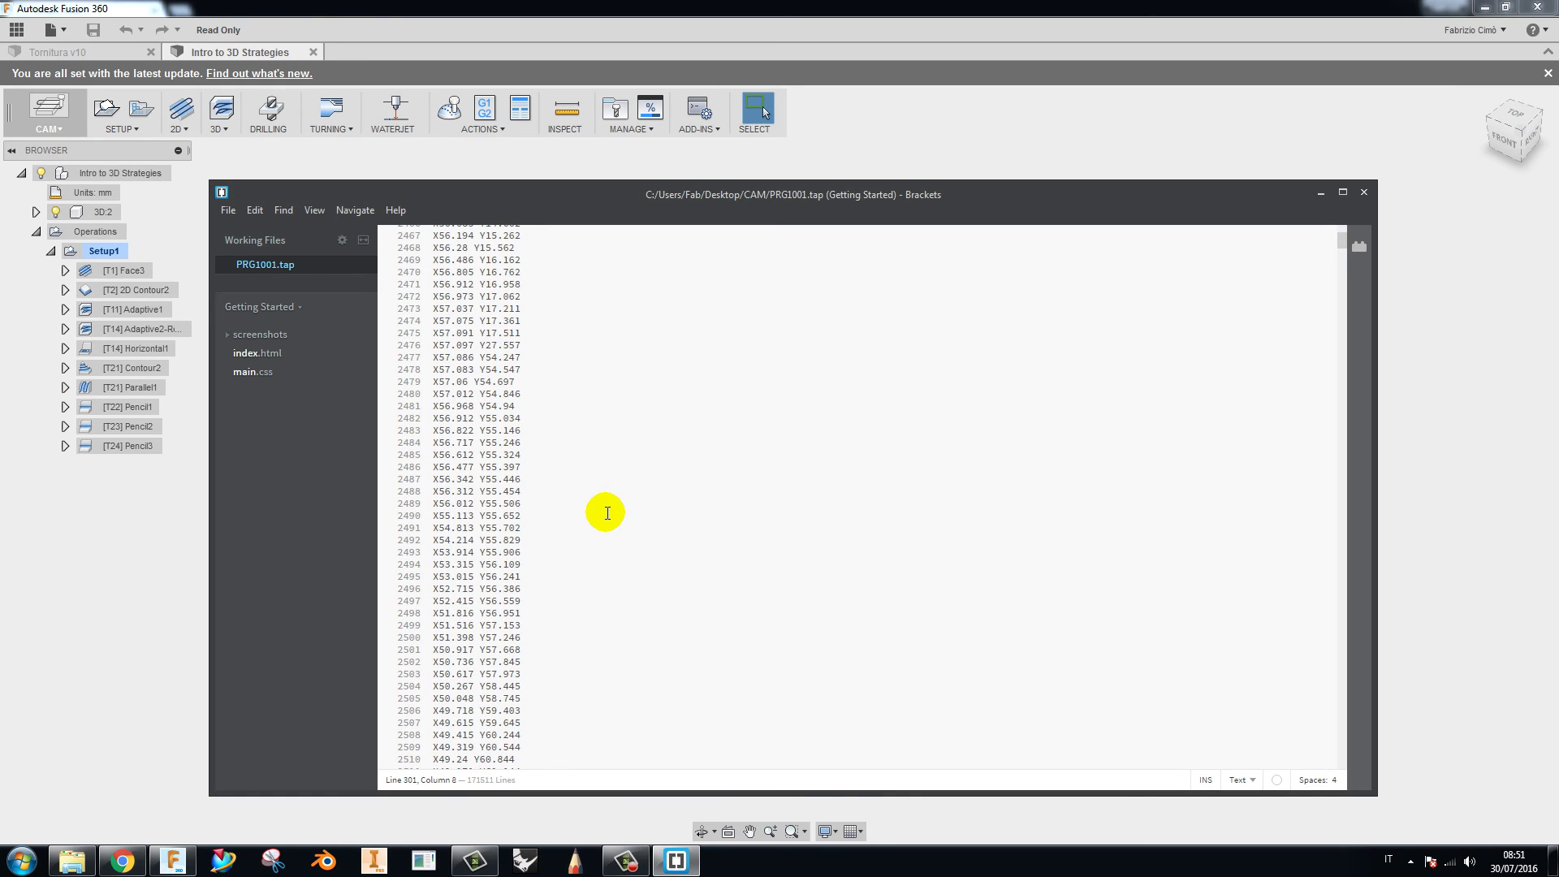
scroll(607, 512, "down", 5)
scroll(607, 512, "down", 5)
scroll(607, 512, "down", 5)
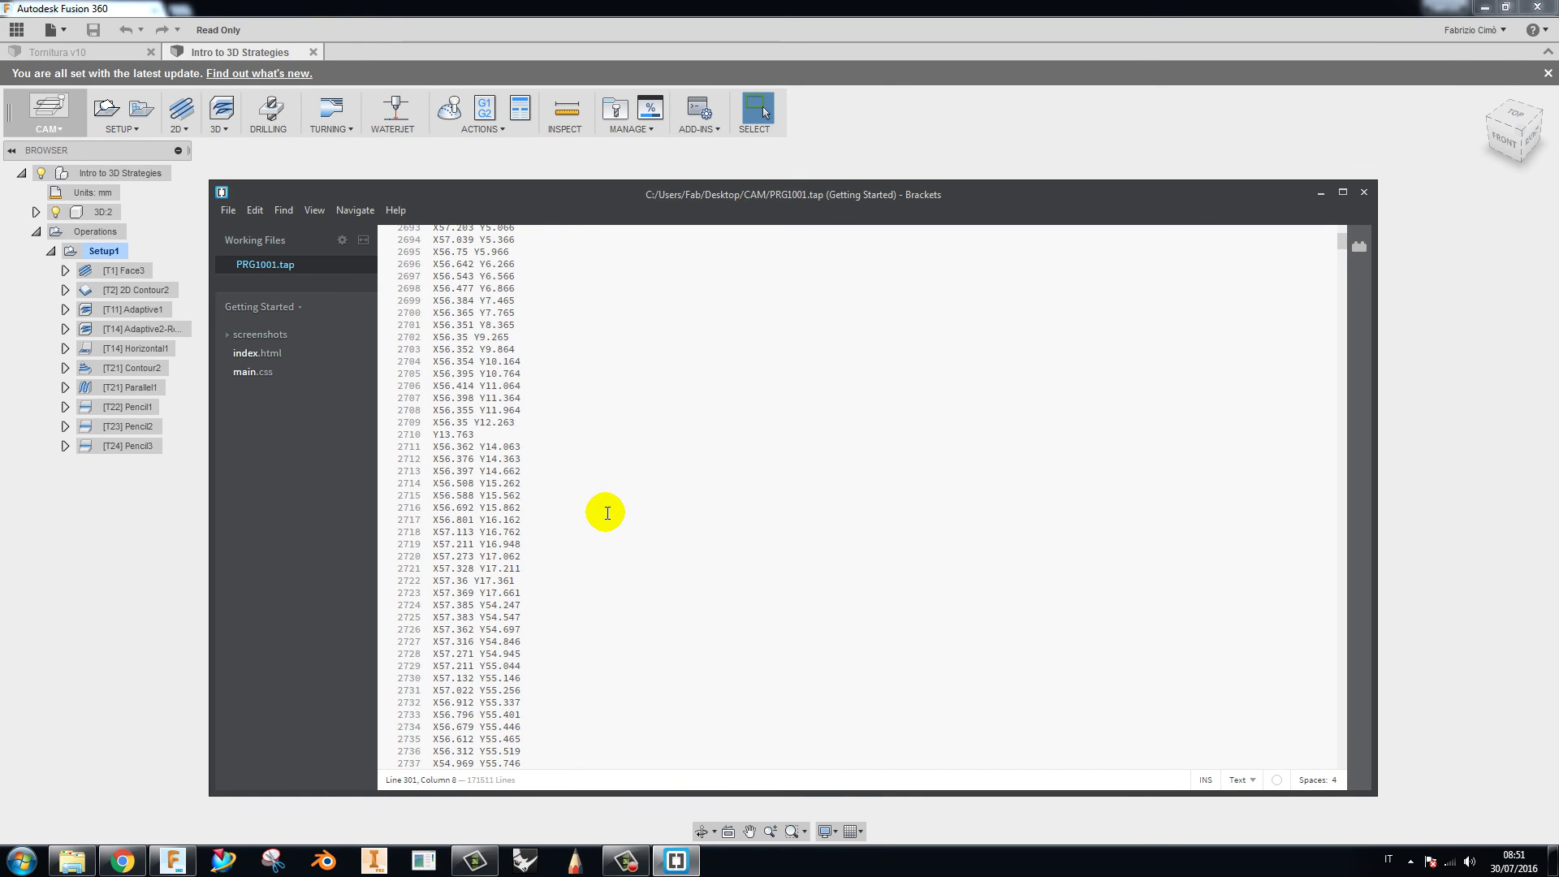
scroll(607, 513, "up", 5)
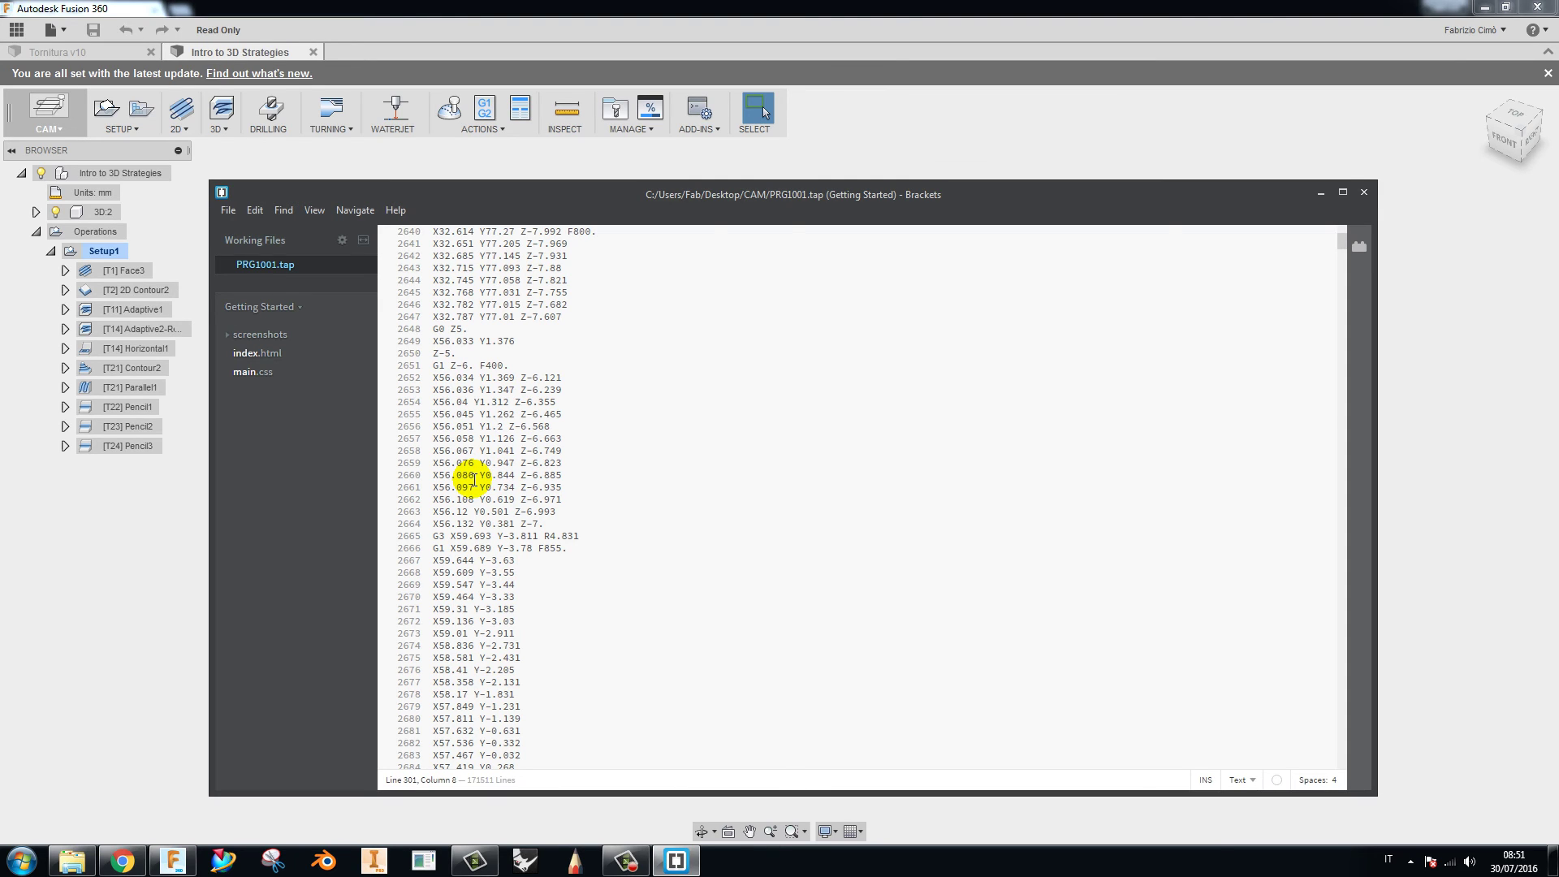
scroll(474, 481, "down", 10)
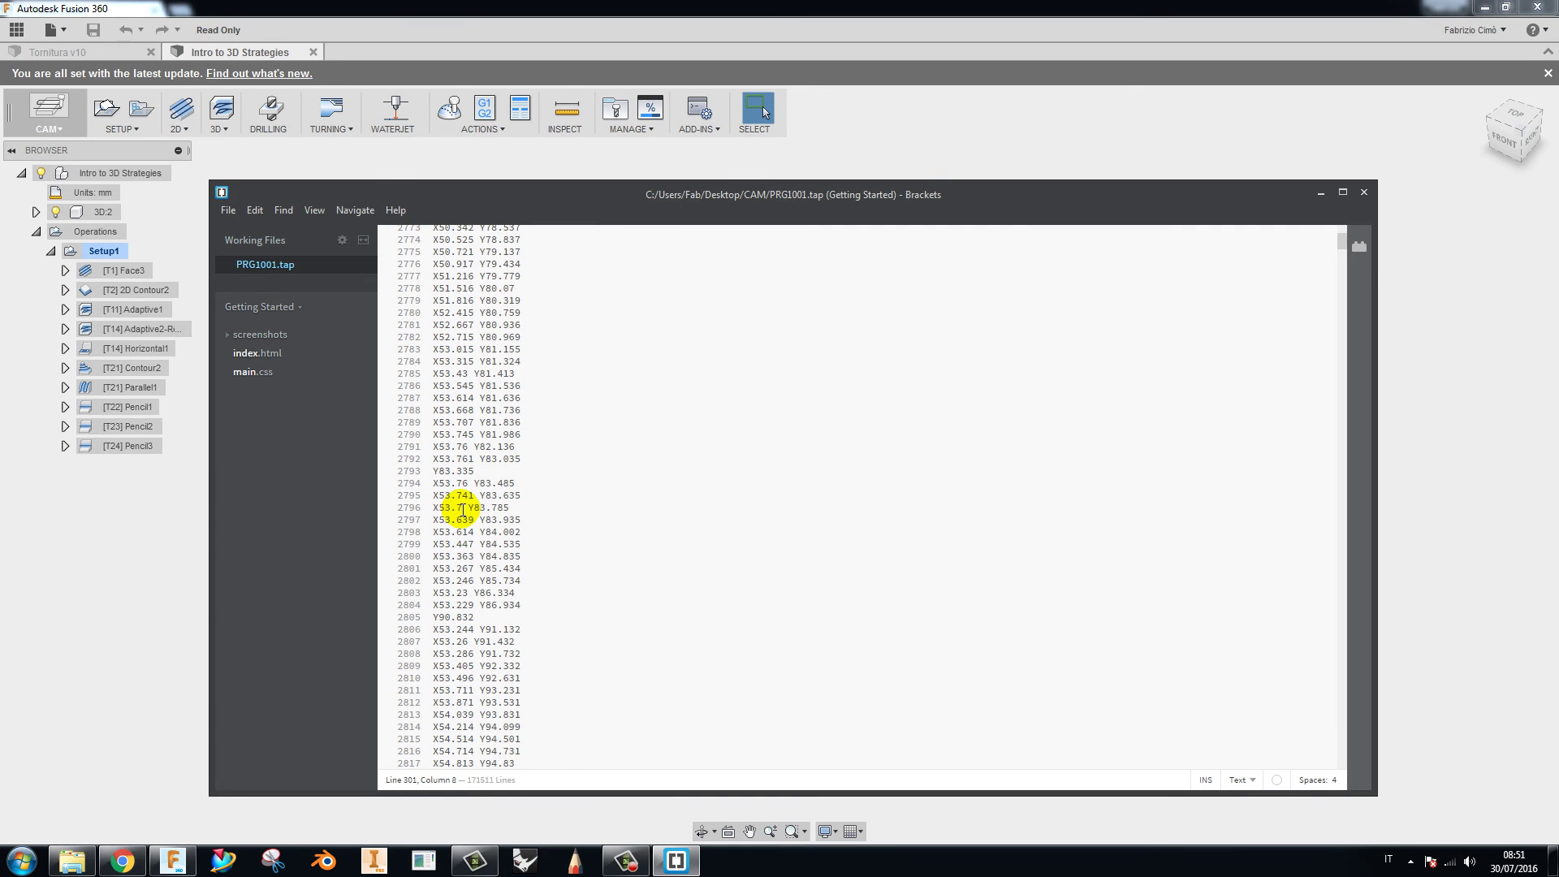
scroll(464, 509, "down", 5)
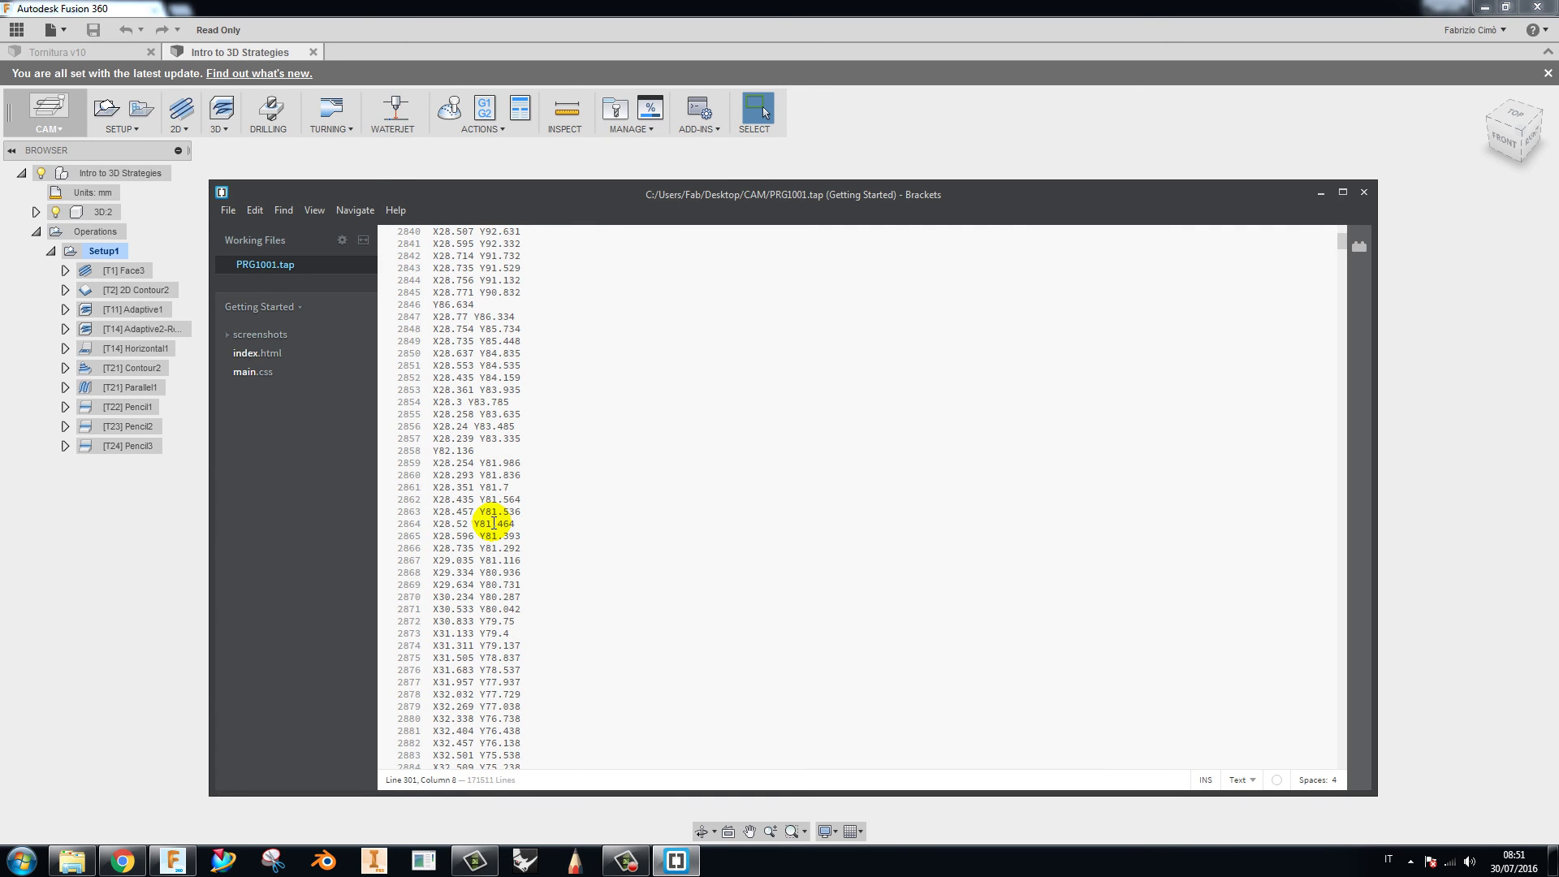
scroll(494, 524, "down", 10)
scroll(504, 523, "down", 11)
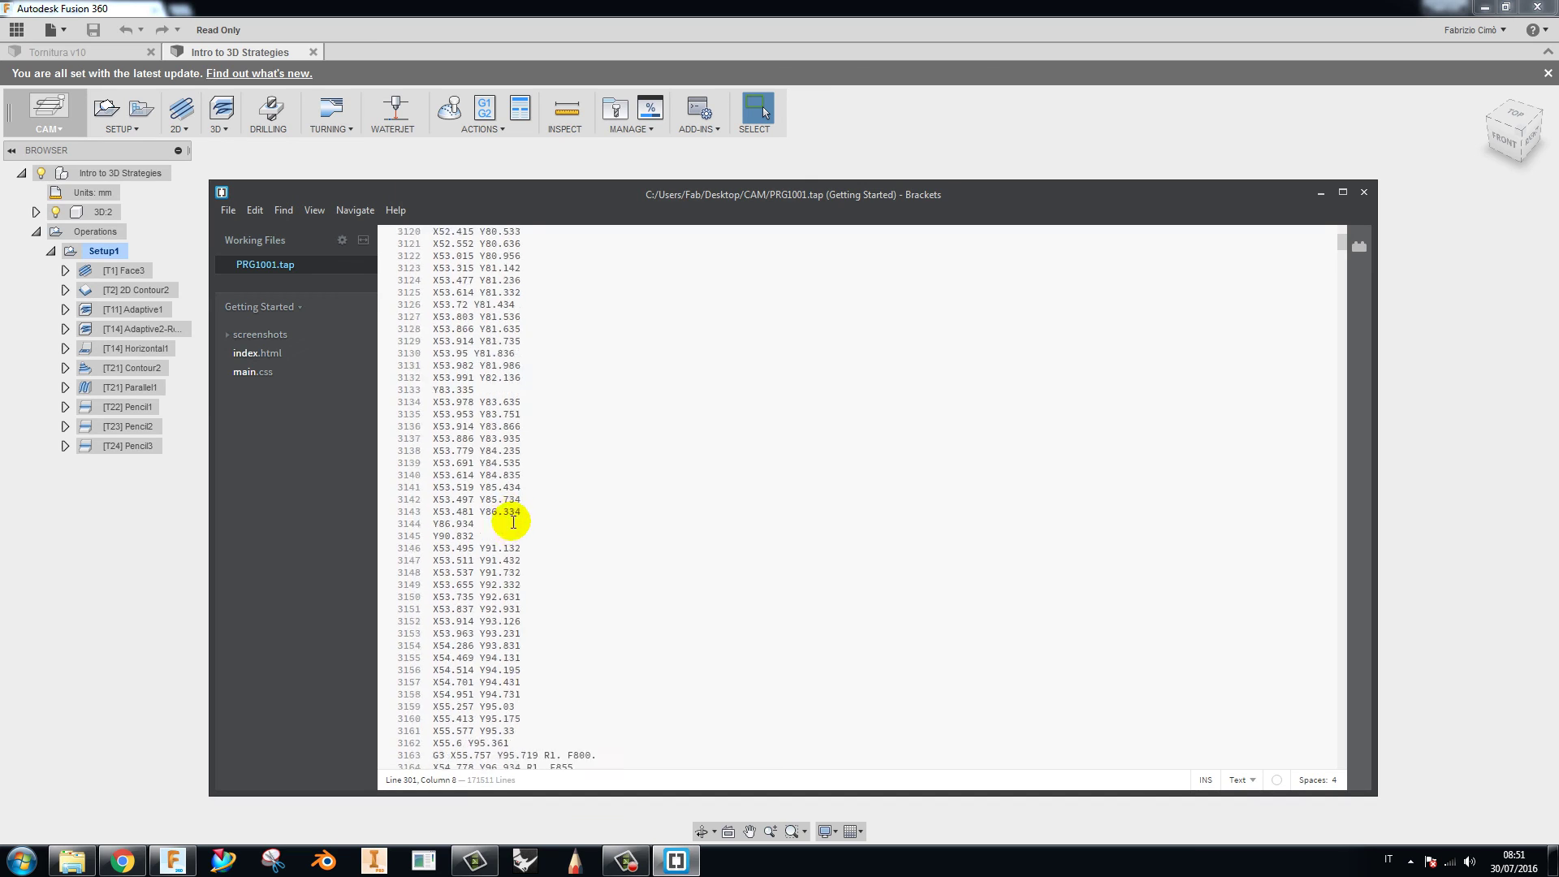
scroll(519, 522, "down", 2)
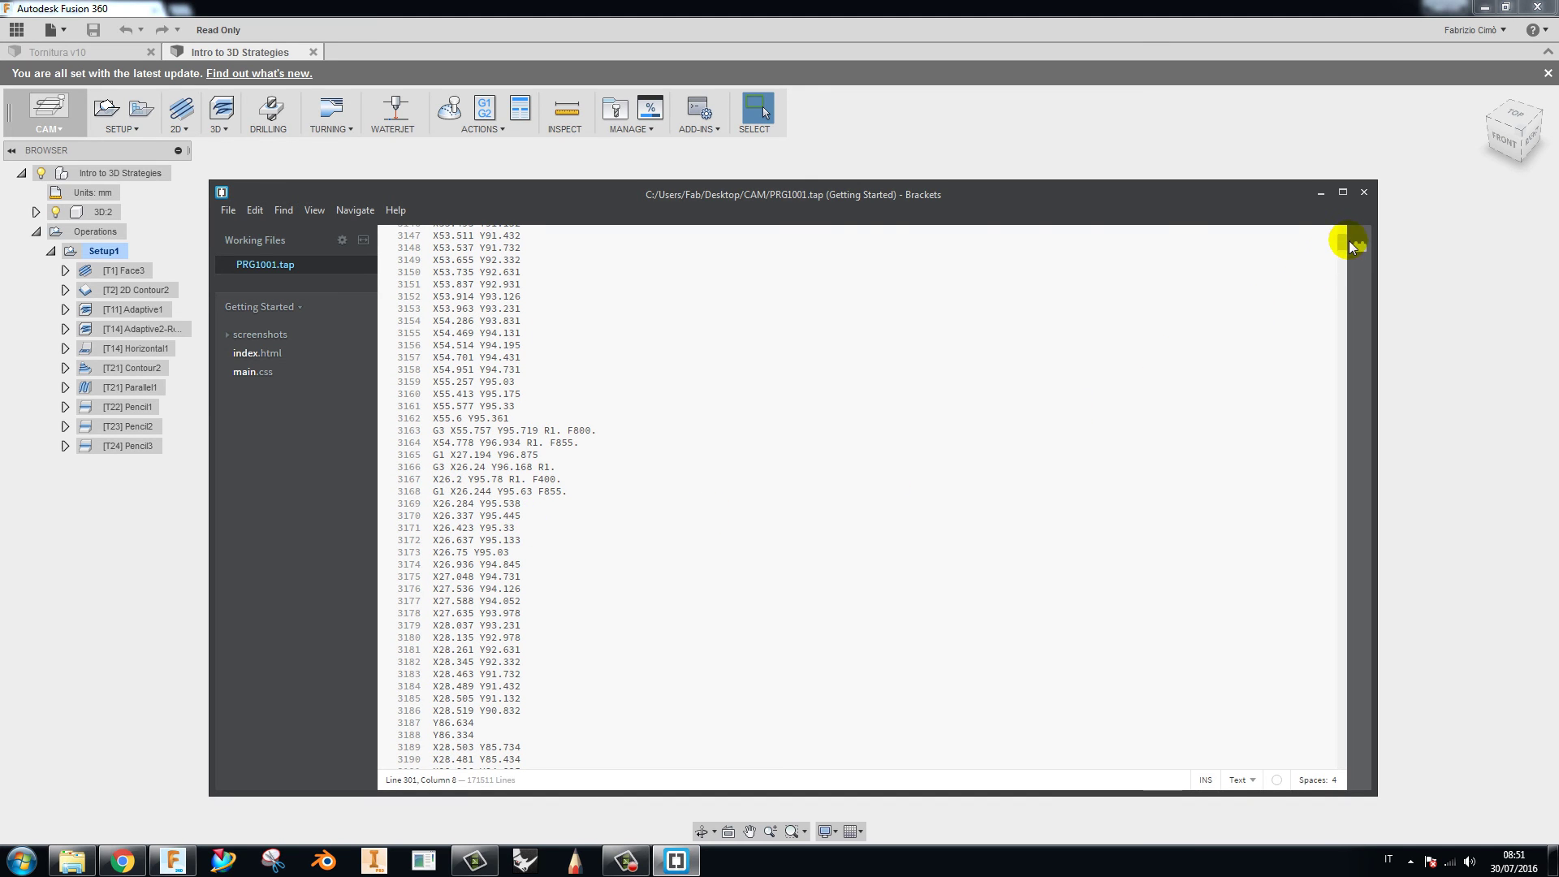
- Scroll PRG1001.tap to its final toolpath lines near line 171495, showing Z-22.2 passes at F1850
left_click_drag(1343, 242, 1309, 767)
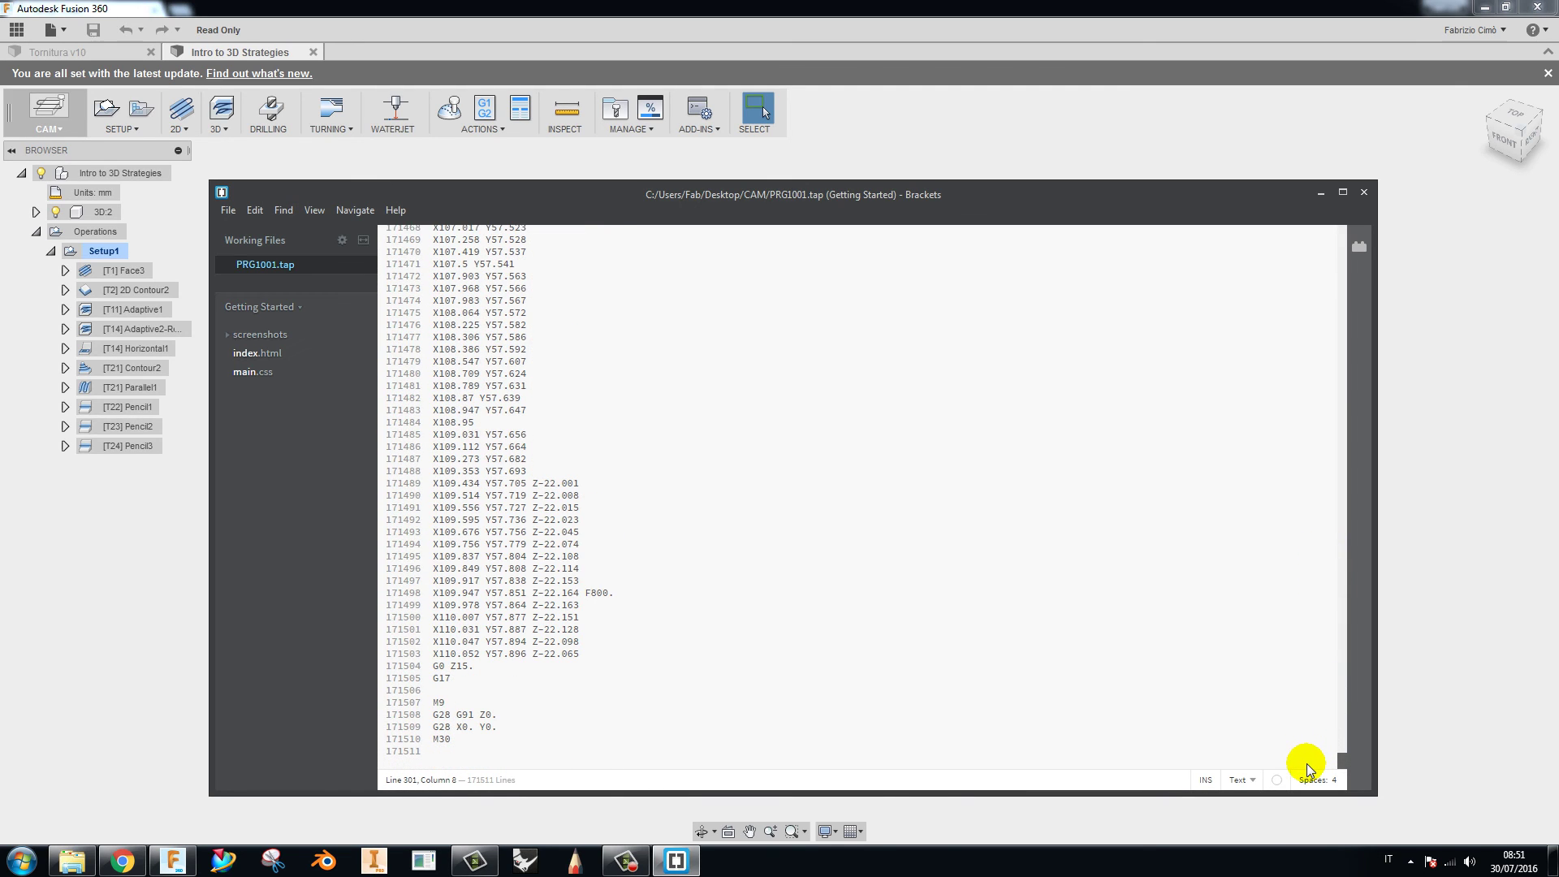
left_click(626, 557)
scroll(627, 556, "up", 2)
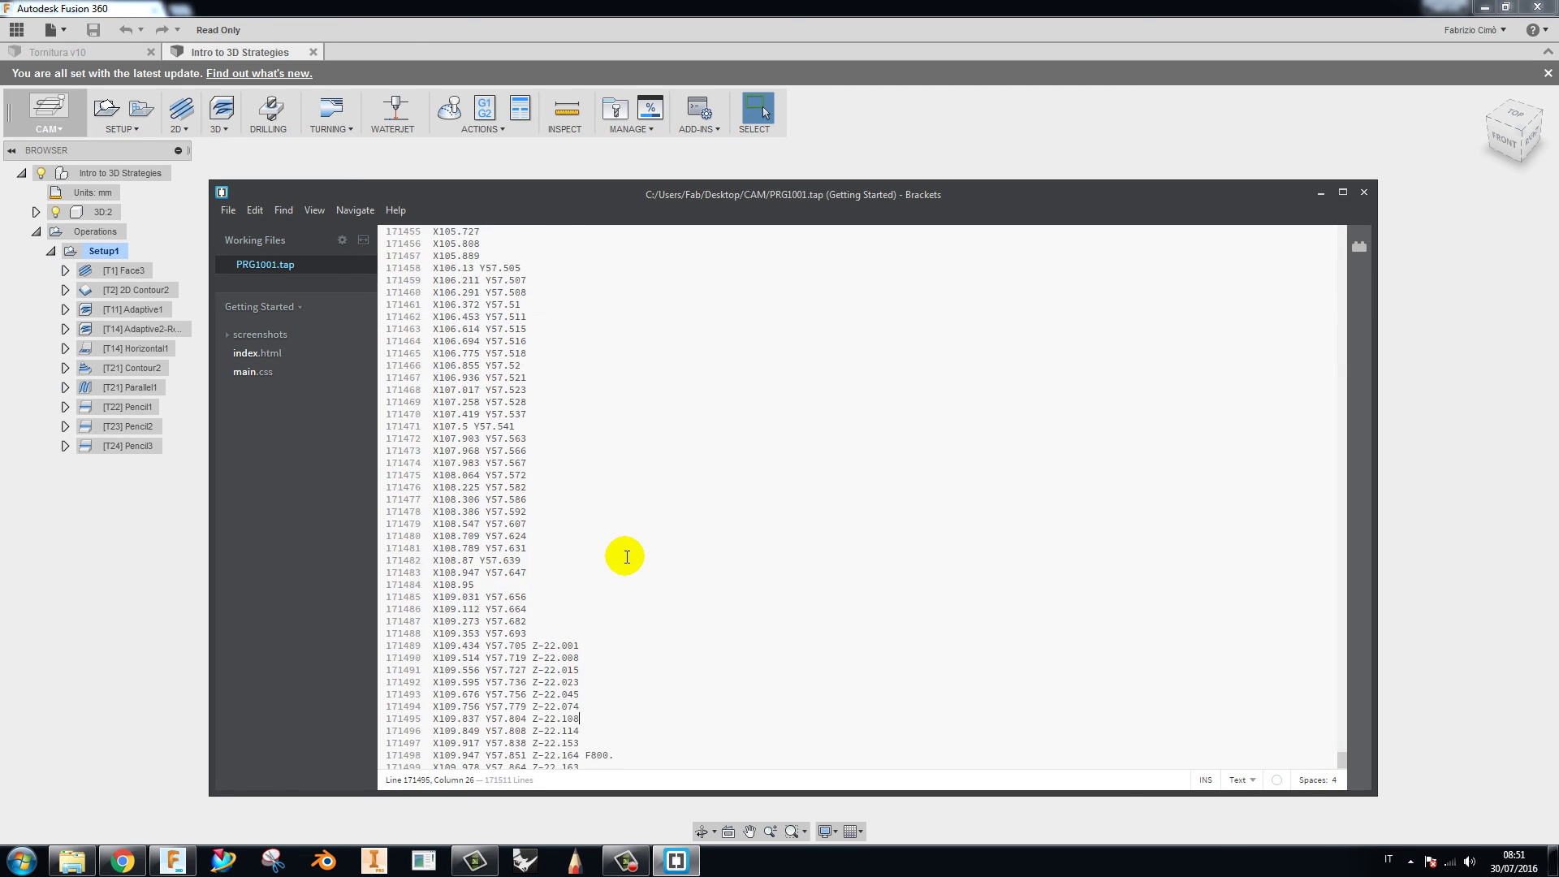
scroll(627, 556, "up", 15)
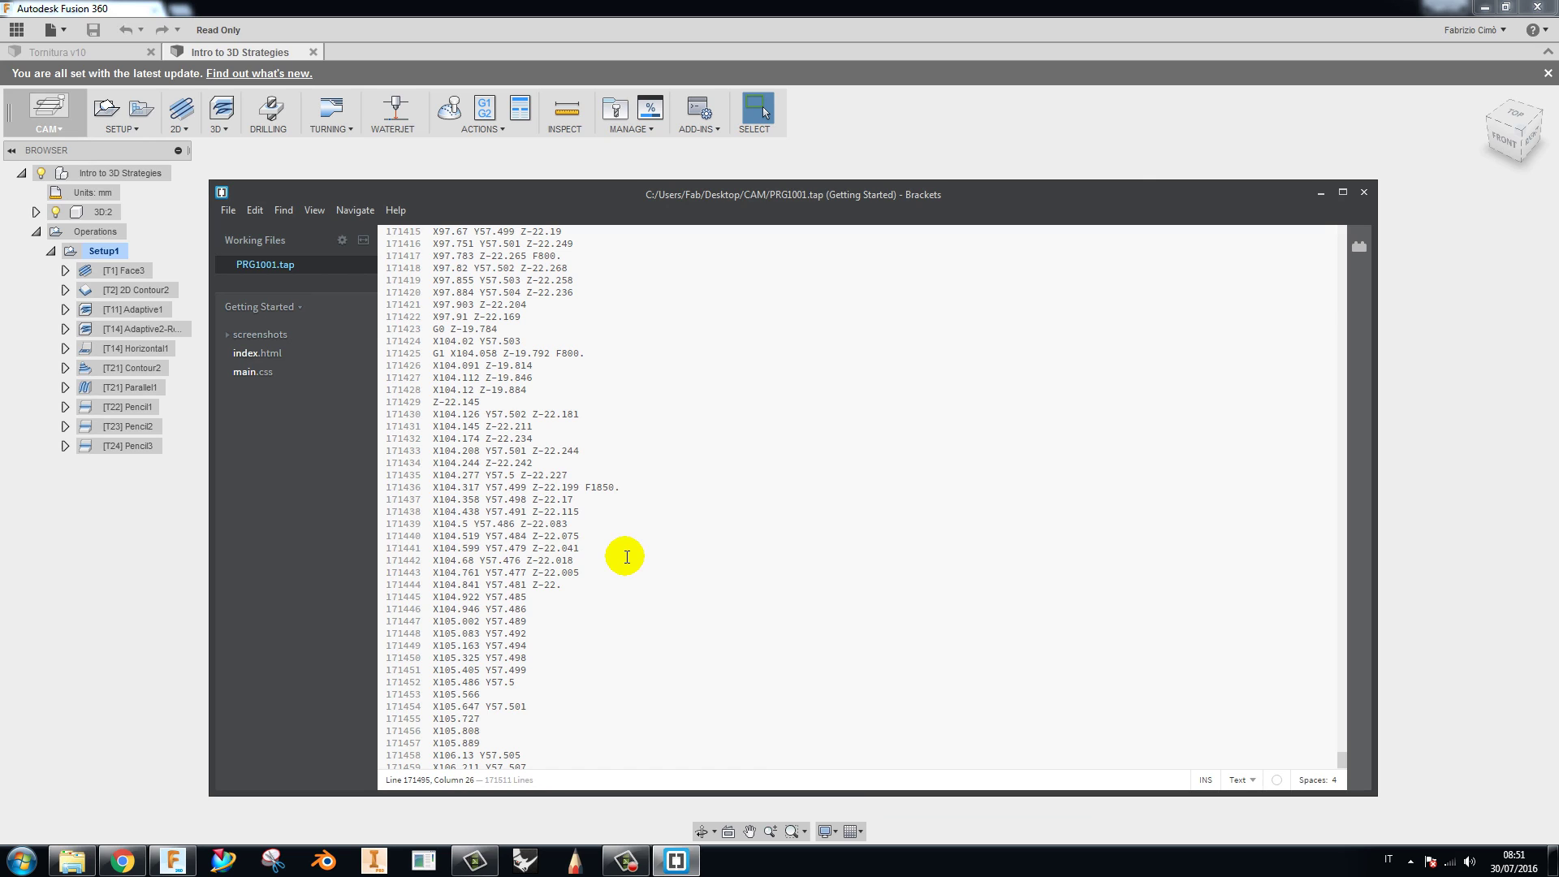
left_click(234, 208)
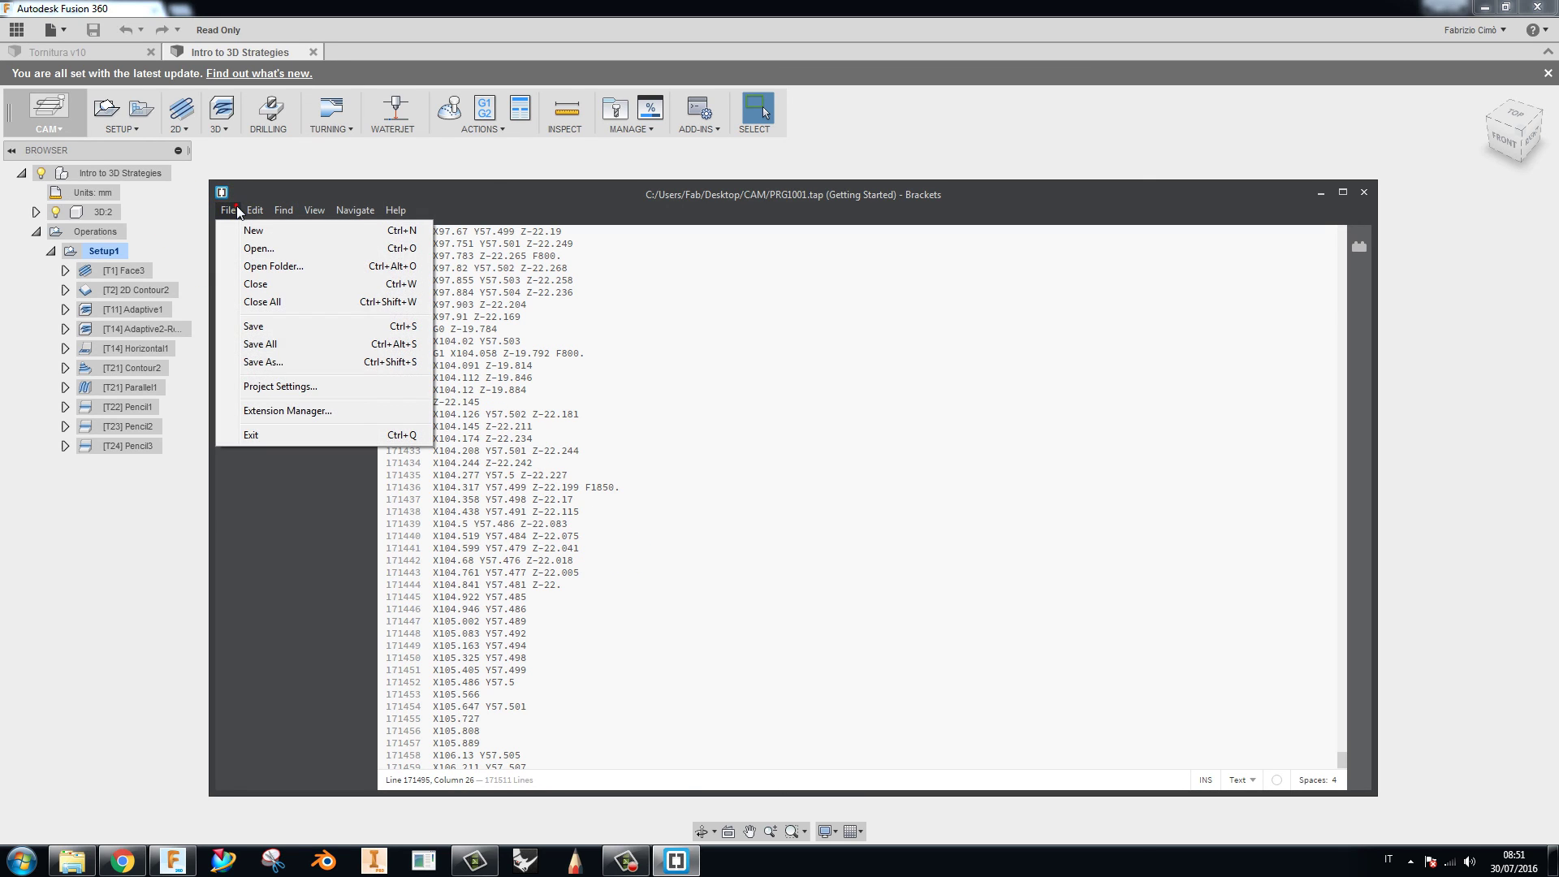
left_click(285, 367)
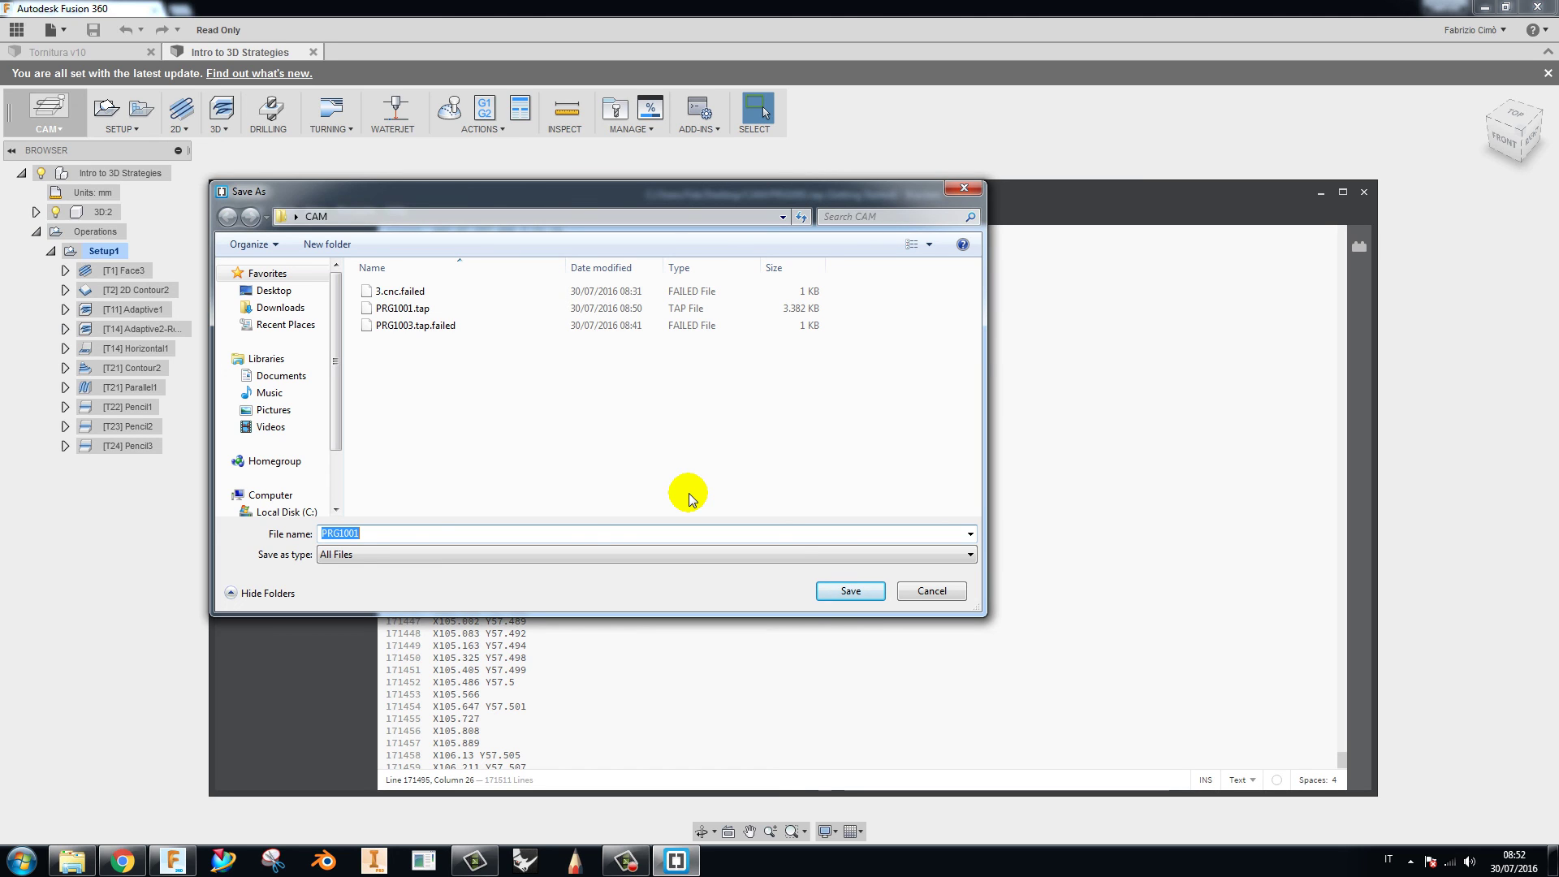
key("Escape")
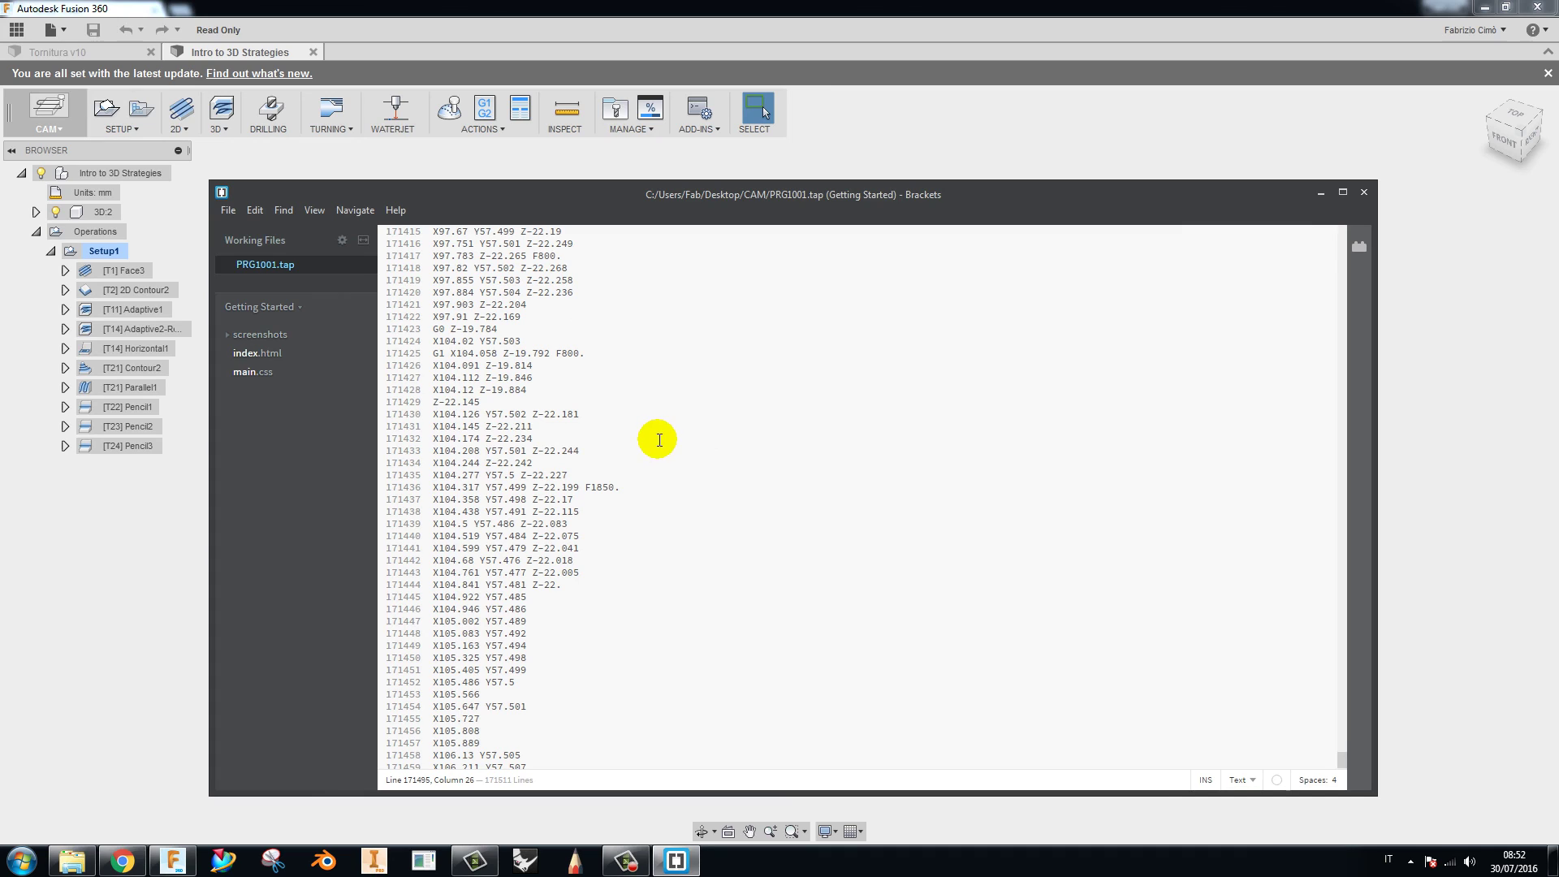